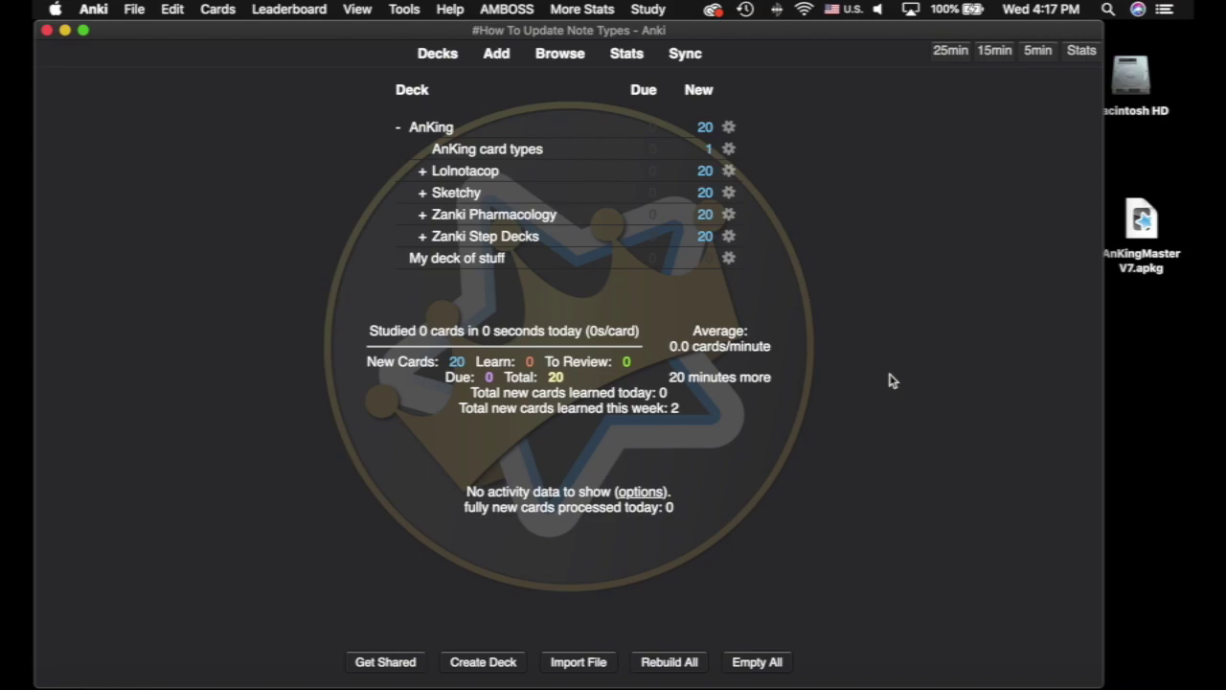
Switch to the desktop showing the AnKing 'How to Update' guide in Chrome
{"action": "key", "text": "ctrl+Left"}
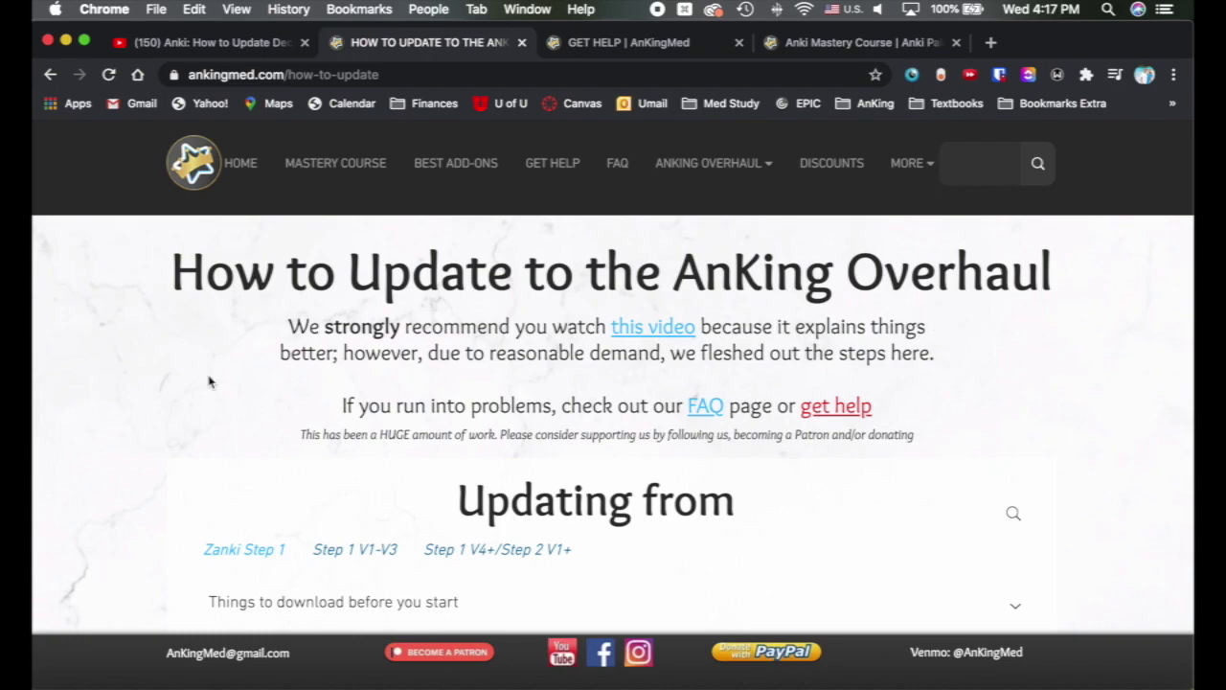
Review the guide's 'Things to download' list, then bring up the Special Fields update video
{"action": "scroll", "coordinate": [163, 430], "scroll_direction": "down", "scroll_amount": 2}
{"action": "scroll", "coordinate": [307, 329], "scroll_direction": "down", "scroll_amount": 4}
{"action": "left_click", "coordinate": [388, 283]}
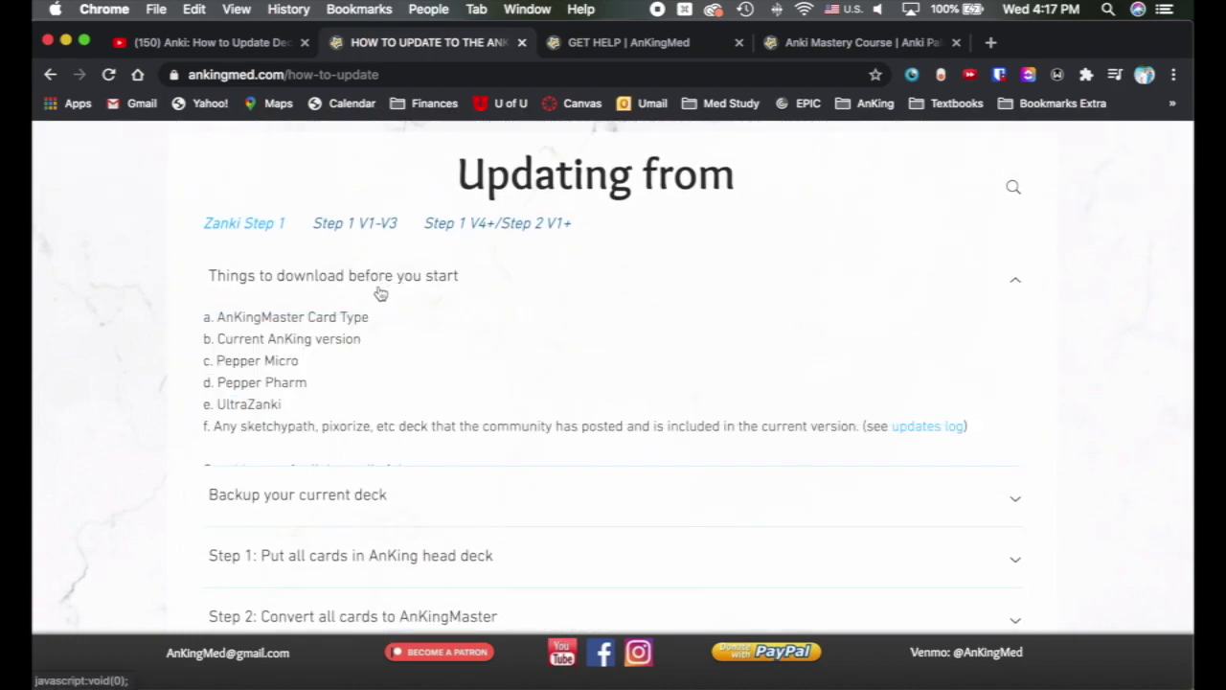
{"action": "left_click", "coordinate": [342, 277]}
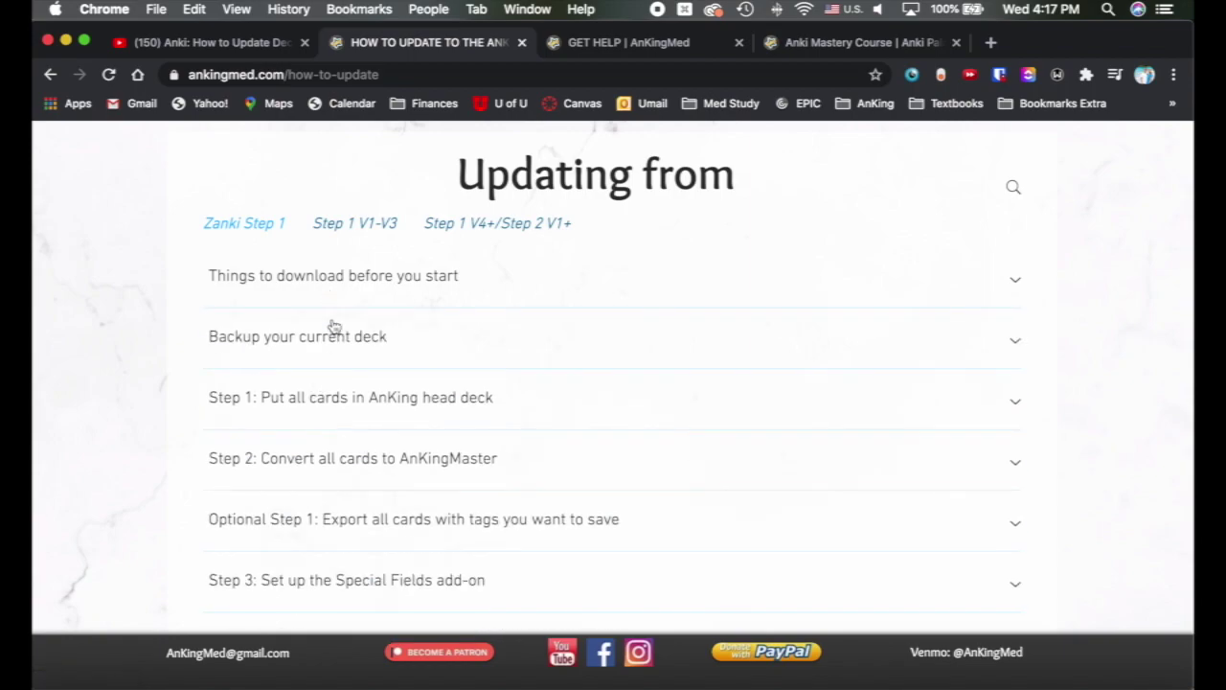
{"action": "scroll", "coordinate": [335, 331], "scroll_direction": "up", "scroll_amount": 5}
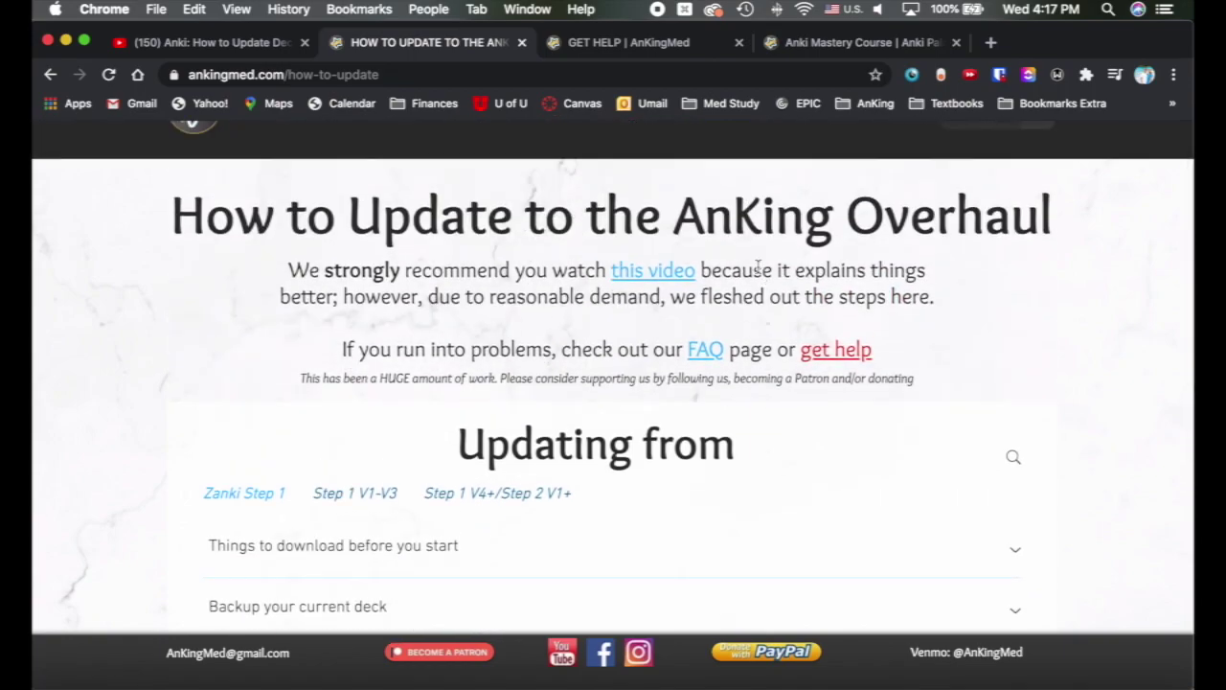
{"action": "scroll", "coordinate": [136, 334], "scroll_direction": "up", "scroll_amount": 2}
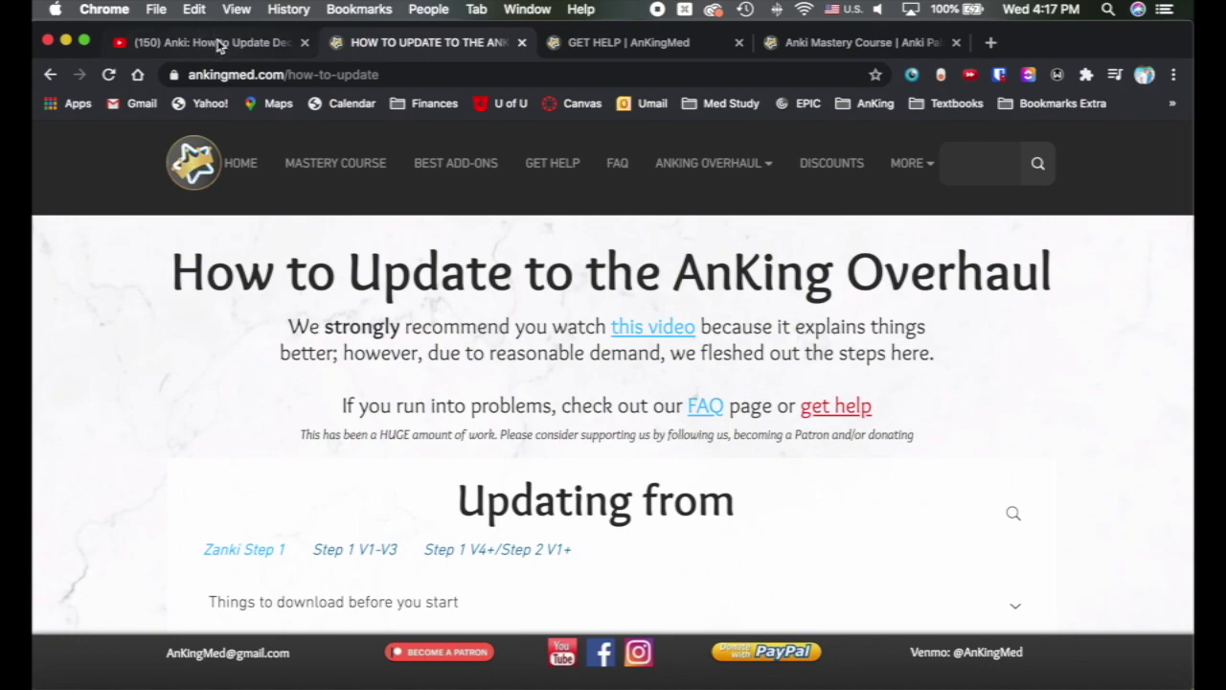
{"action": "left_click", "coordinate": [218, 45]}
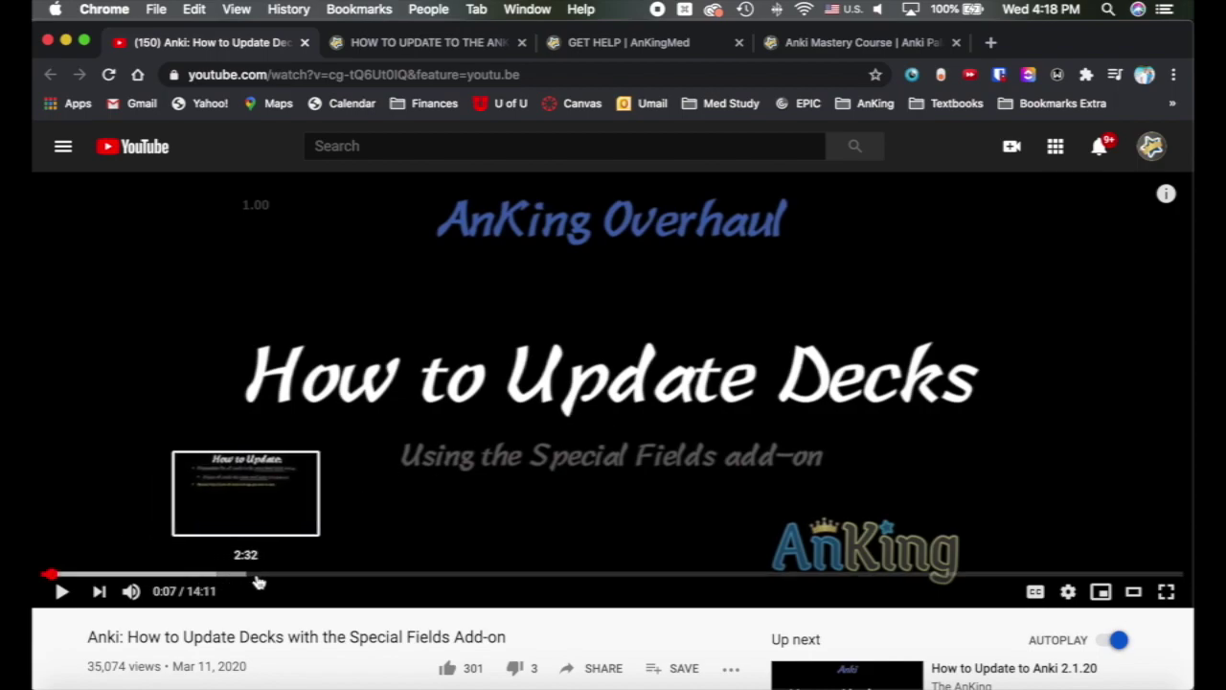
Jump the video to its 3:15 'How to Update' outline, then return to the AnKing guide
{"action": "left_click", "coordinate": [304, 579]}
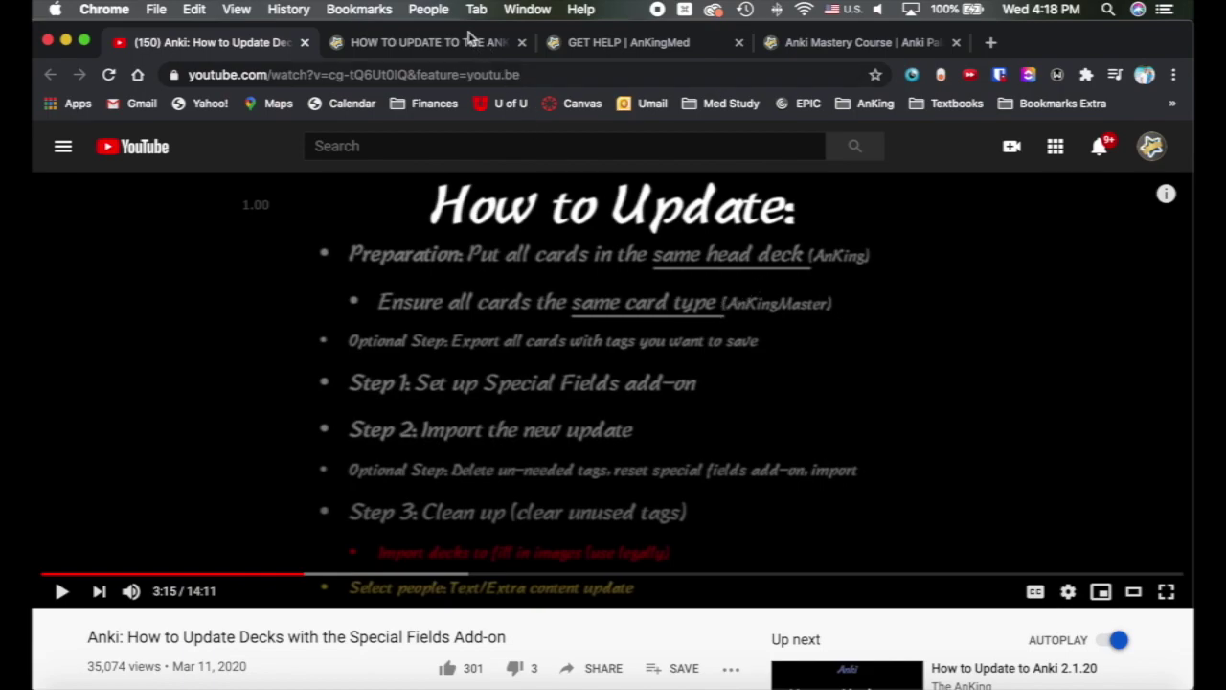
{"action": "left_click", "coordinate": [469, 44]}
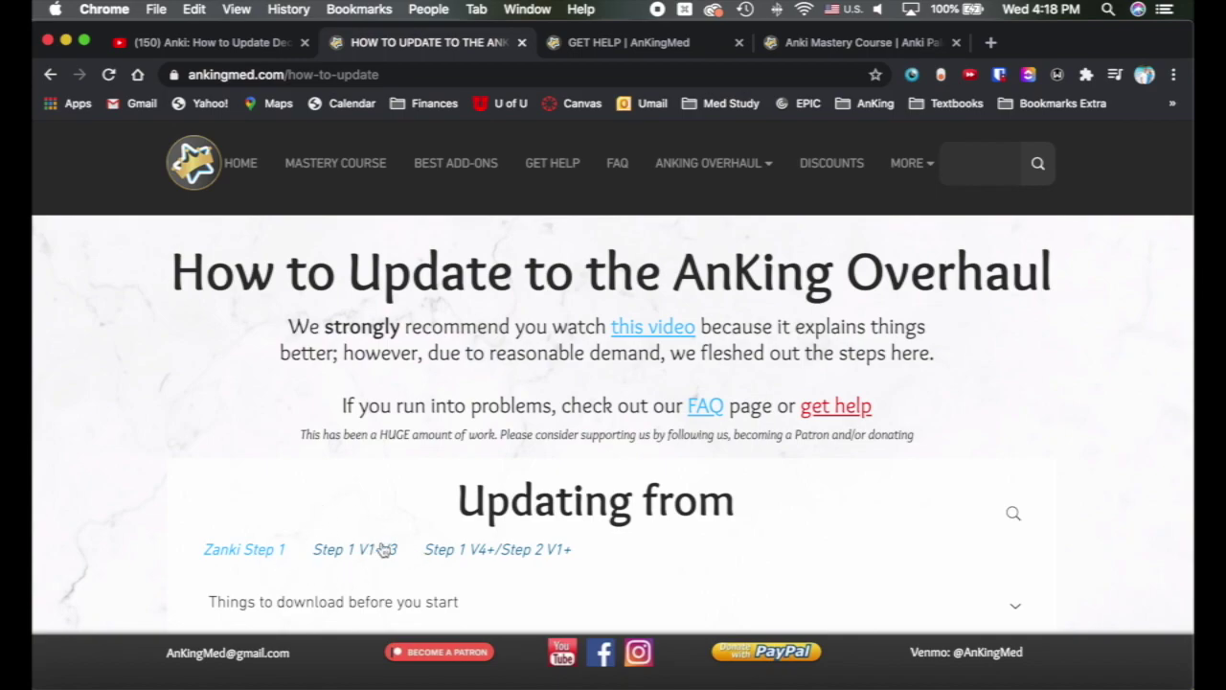
Look over the AnKingMed Get Help and Anki Mastery Course pages
{"action": "scroll", "coordinate": [353, 520], "scroll_direction": "down", "scroll_amount": 2}
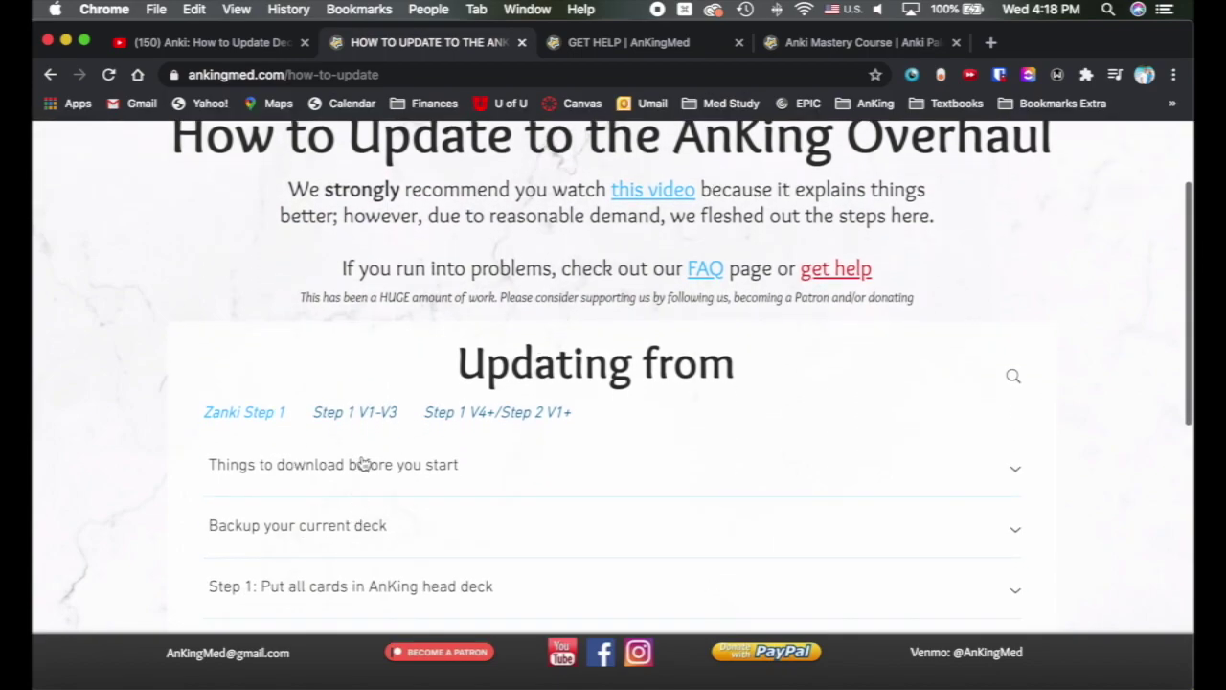
{"action": "scroll", "coordinate": [367, 408], "scroll_direction": "up", "scroll_amount": 2}
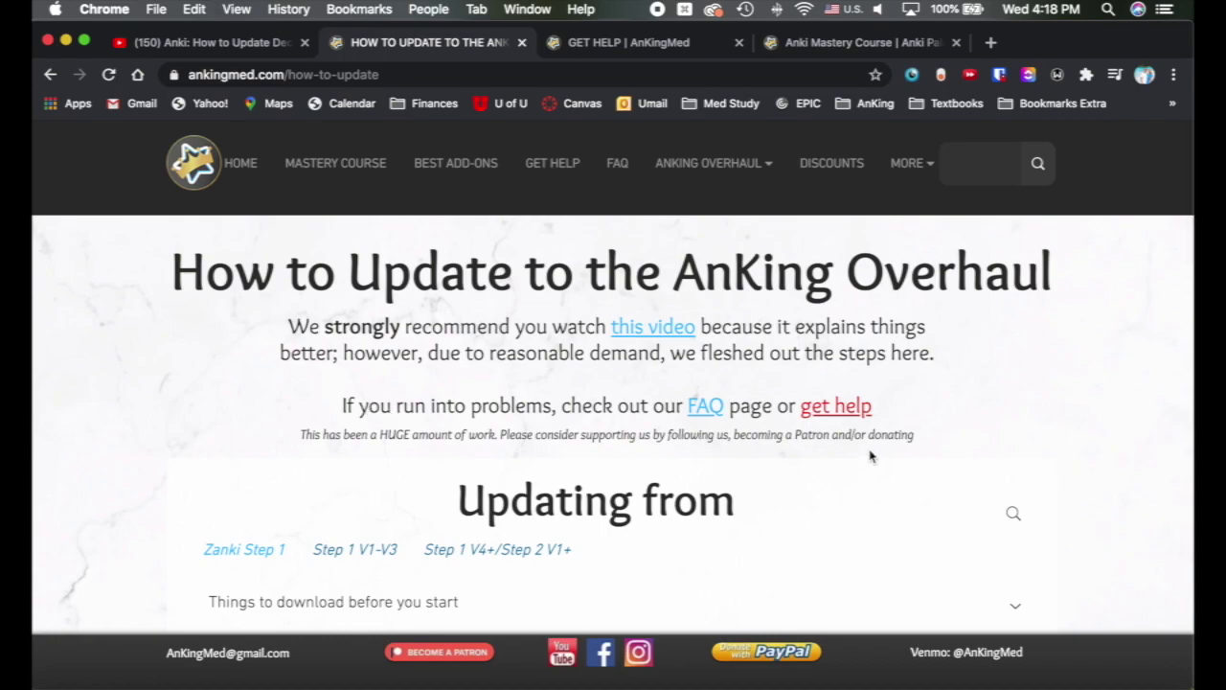
{"action": "left_click", "coordinate": [666, 41]}
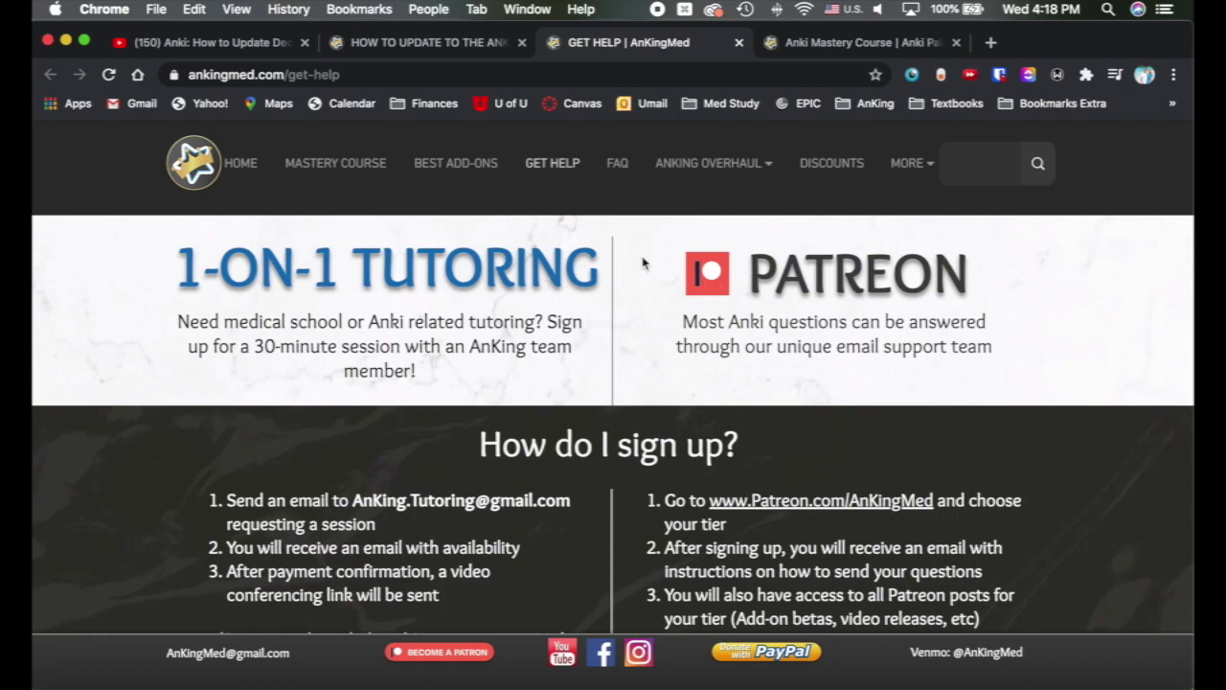
{"action": "left_click", "coordinate": [874, 45]}
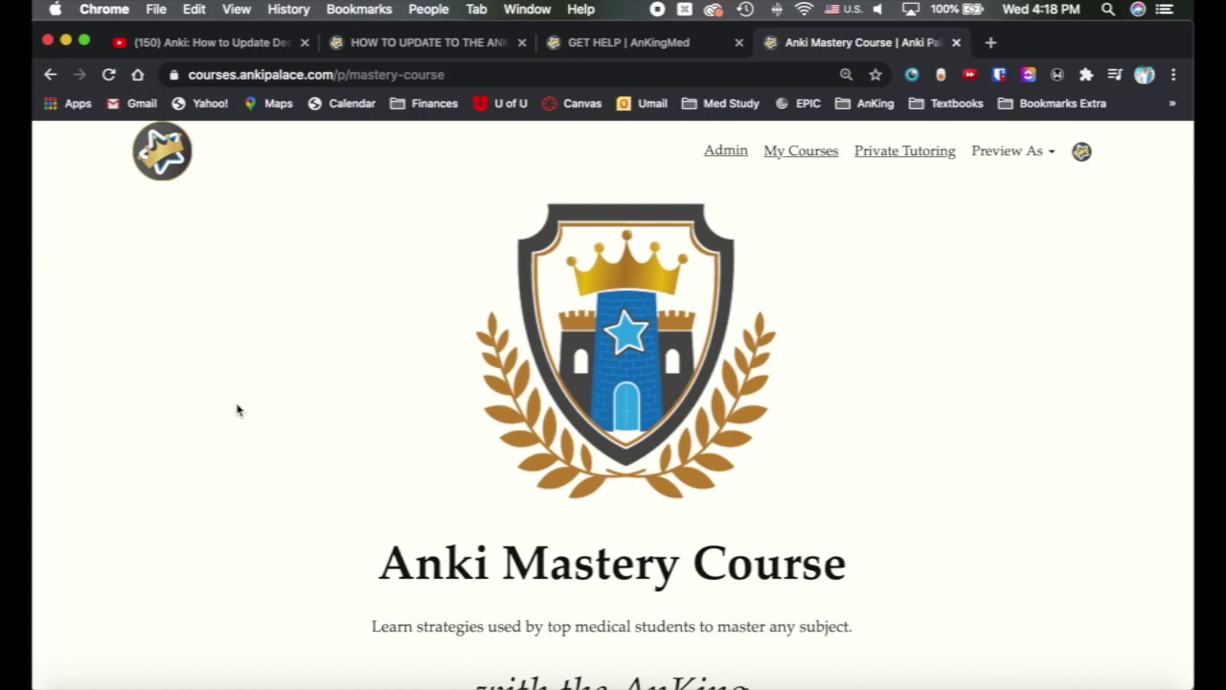
Revisit the update guide page, then switch back to Anki's deck list
{"action": "left_click", "coordinate": [470, 44]}
{"action": "scroll", "coordinate": [460, 417], "scroll_direction": "down", "scroll_amount": 5}
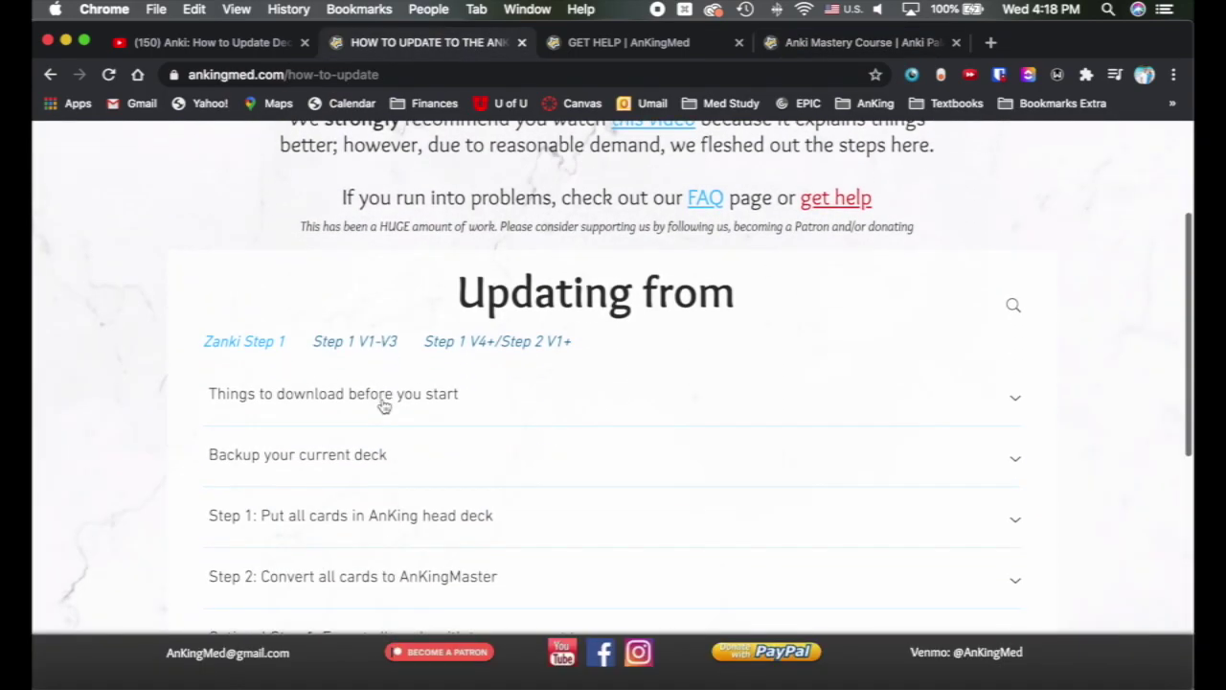
{"action": "scroll", "coordinate": [316, 387], "scroll_direction": "up", "scroll_amount": 5}
{"action": "scroll", "coordinate": [316, 388], "scroll_direction": "up", "scroll_amount": 1}
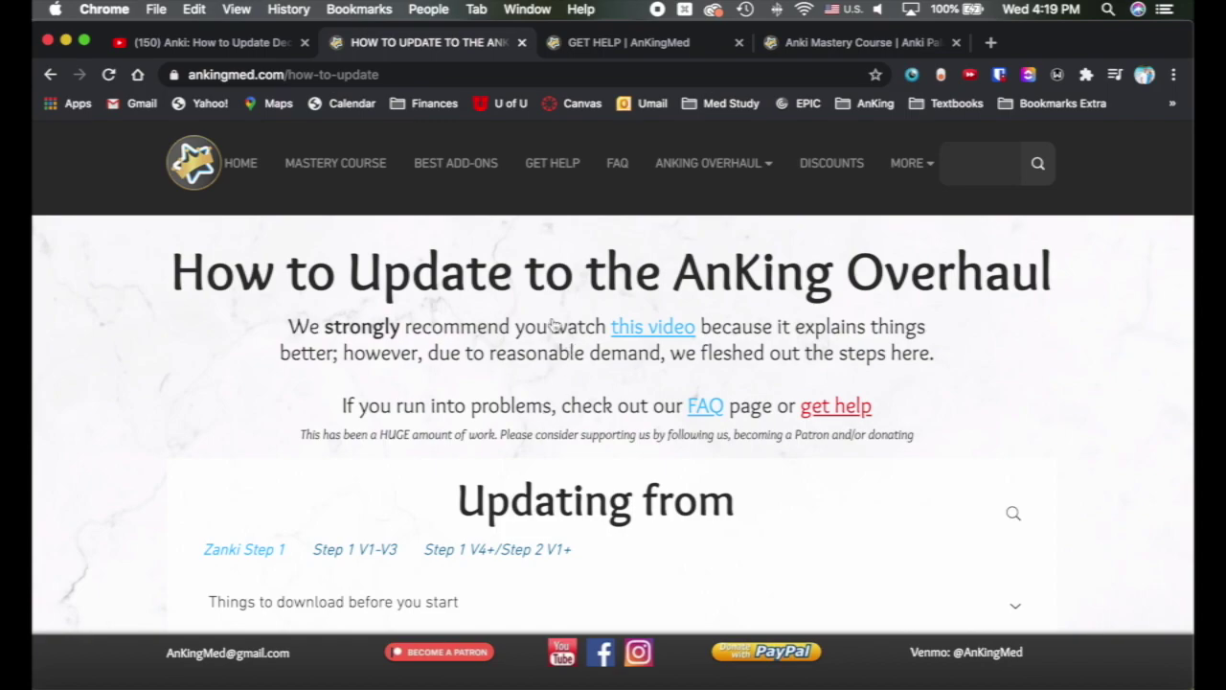
{"action": "key", "text": "ctrl+Right"}
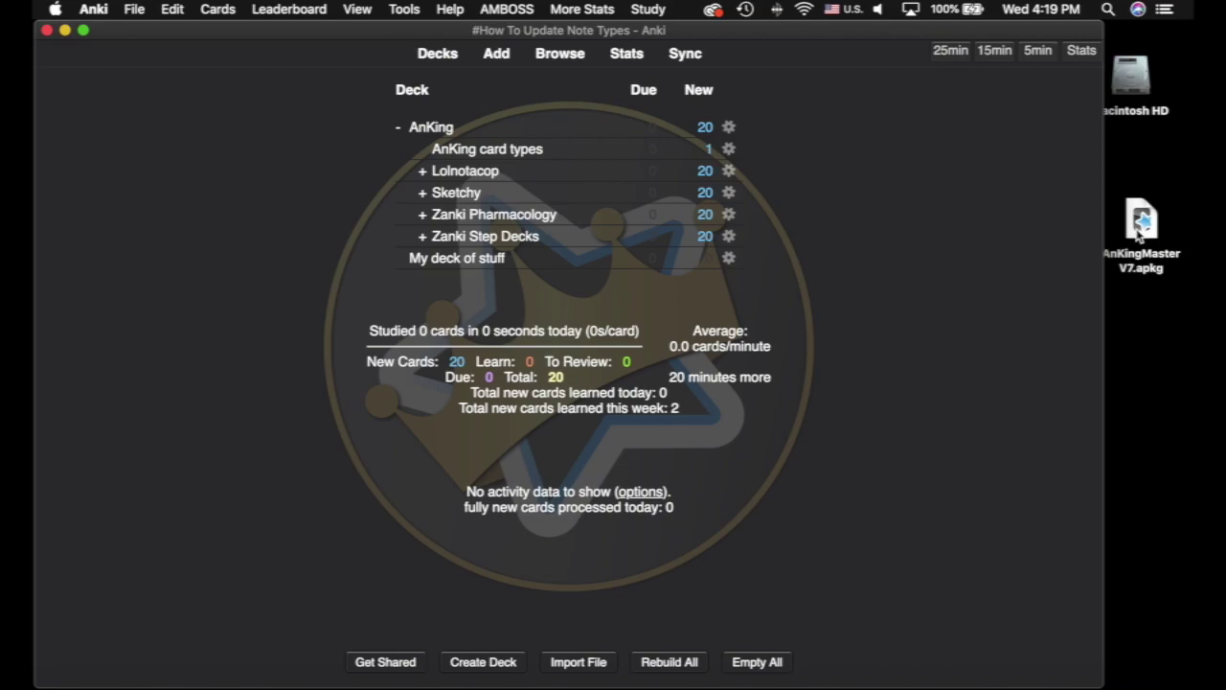
Import AnKingMaster V7.apkg from the desktop and dismiss the import results
{"action": "double_click", "coordinate": [1137, 232]}
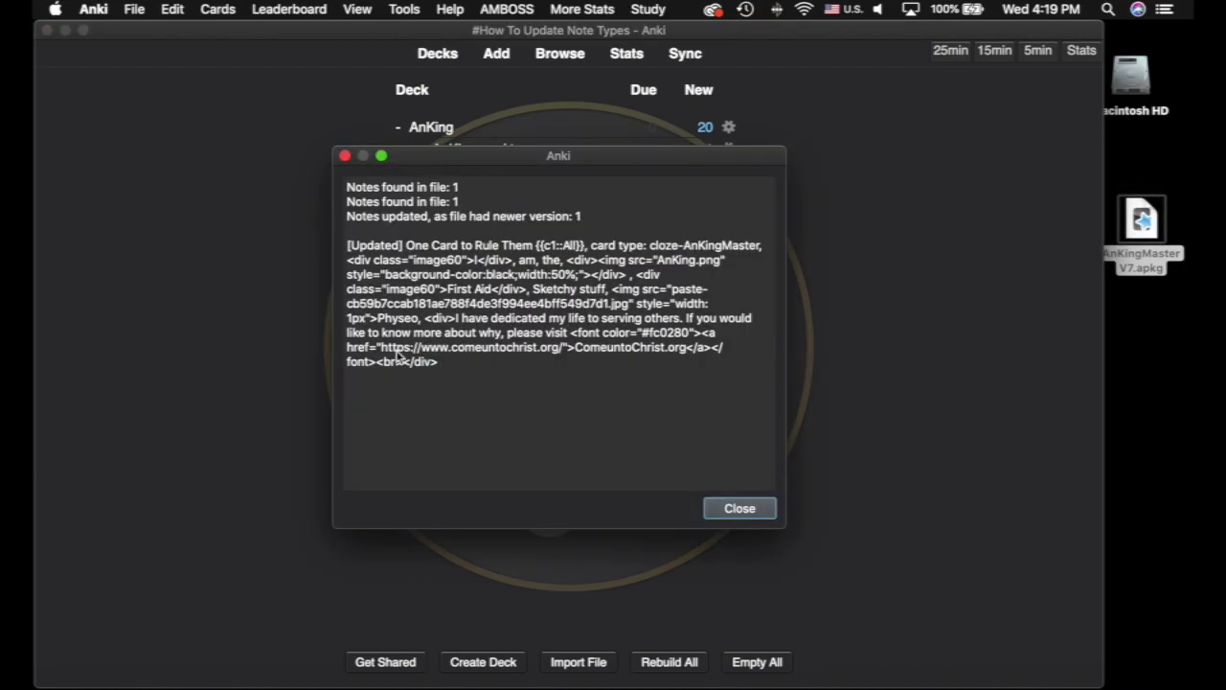
{"action": "left_click", "coordinate": [740, 514]}
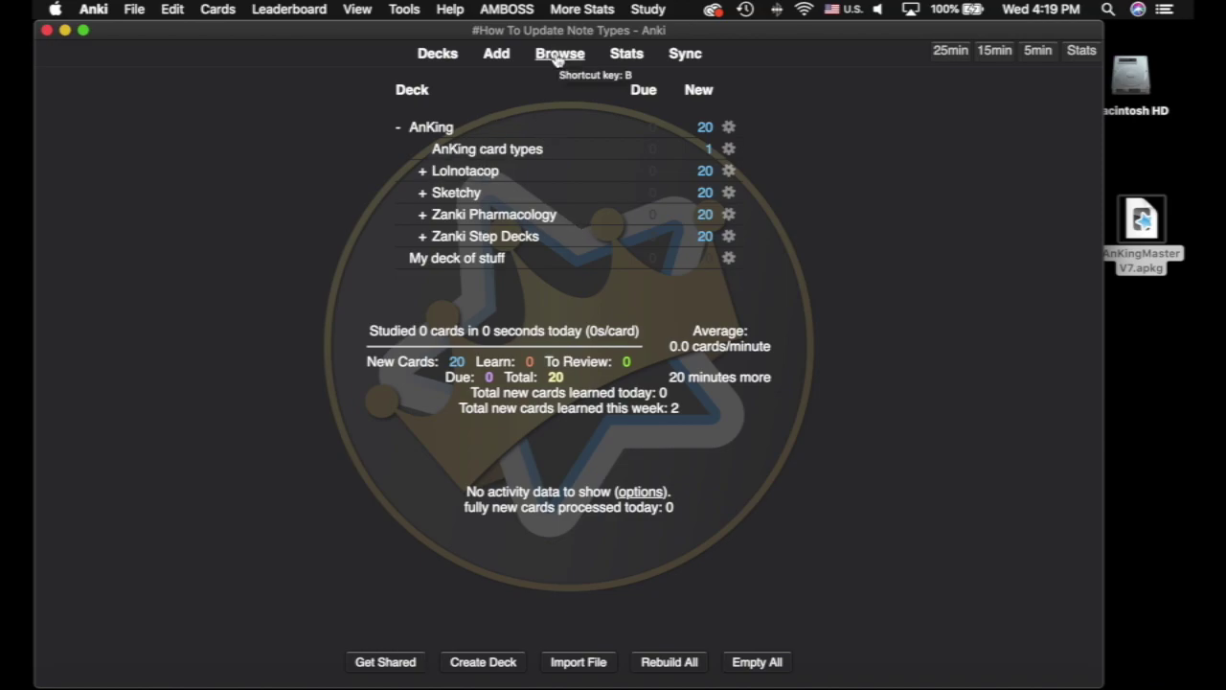
In the card browser, expand Note Types in the sidebar and filter to the basic Cloze type
{"action": "left_click", "coordinate": [560, 56]}
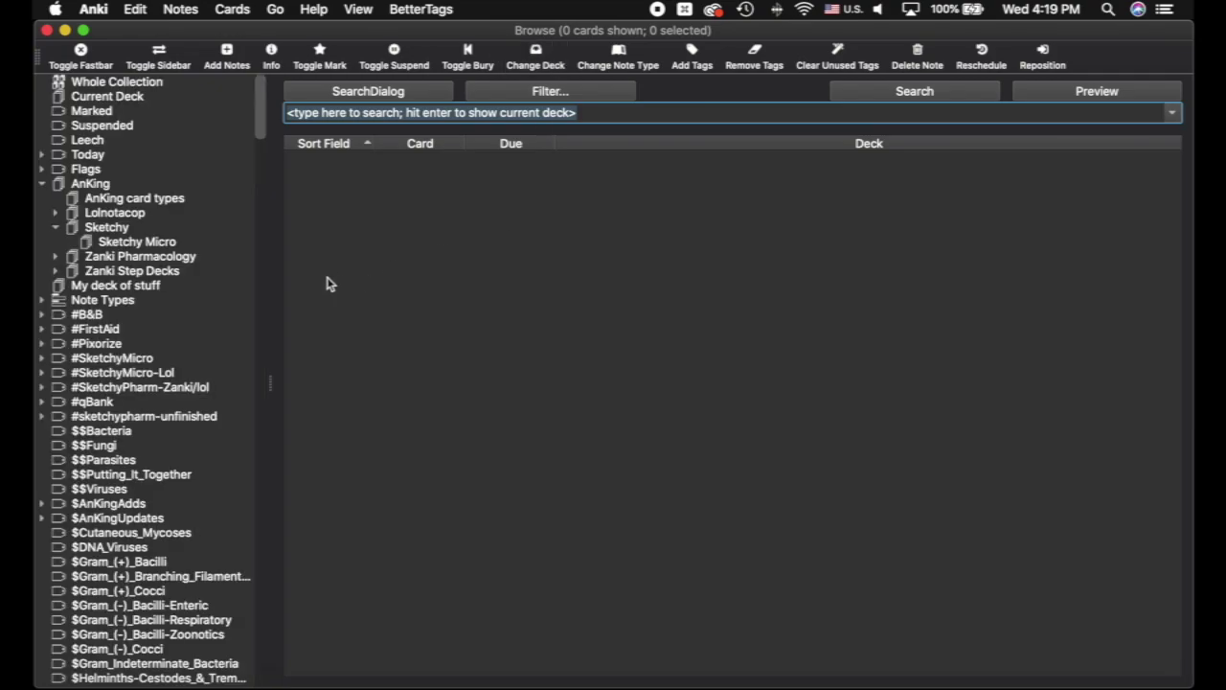
{"action": "left_click", "coordinate": [56, 227]}
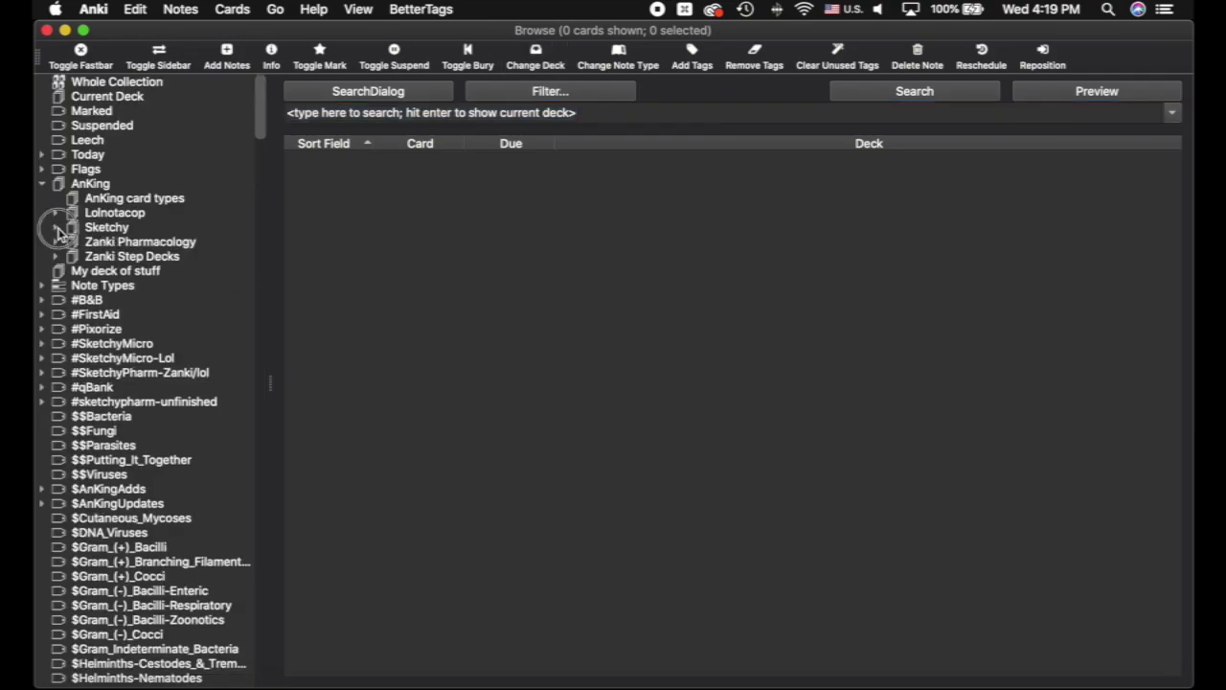
{"action": "left_click", "coordinate": [42, 287]}
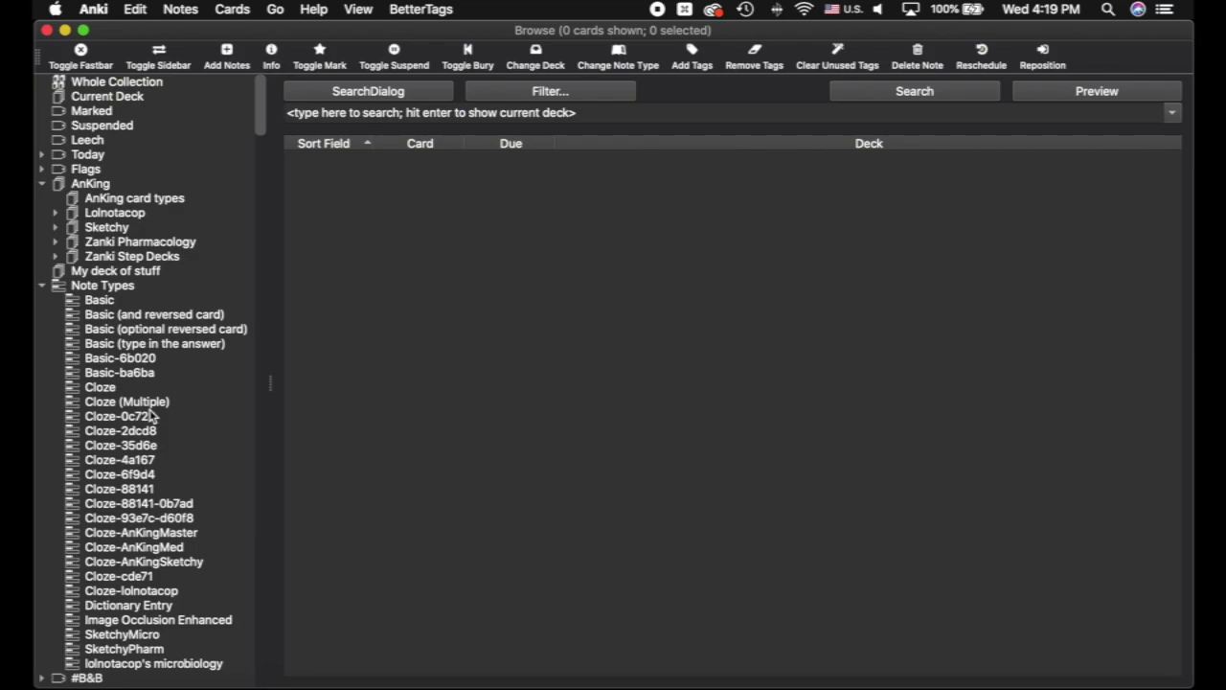
{"action": "scroll", "coordinate": [115, 335], "scroll_direction": "down", "scroll_amount": 3}
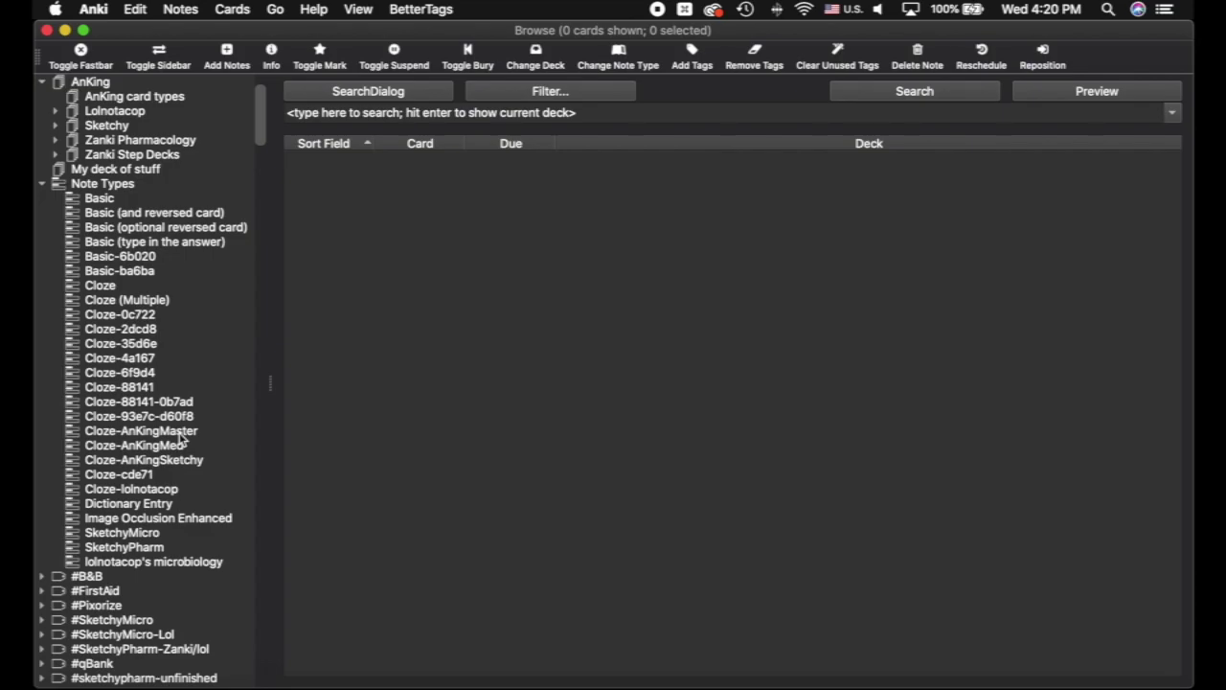
{"action": "left_click", "coordinate": [93, 287]}
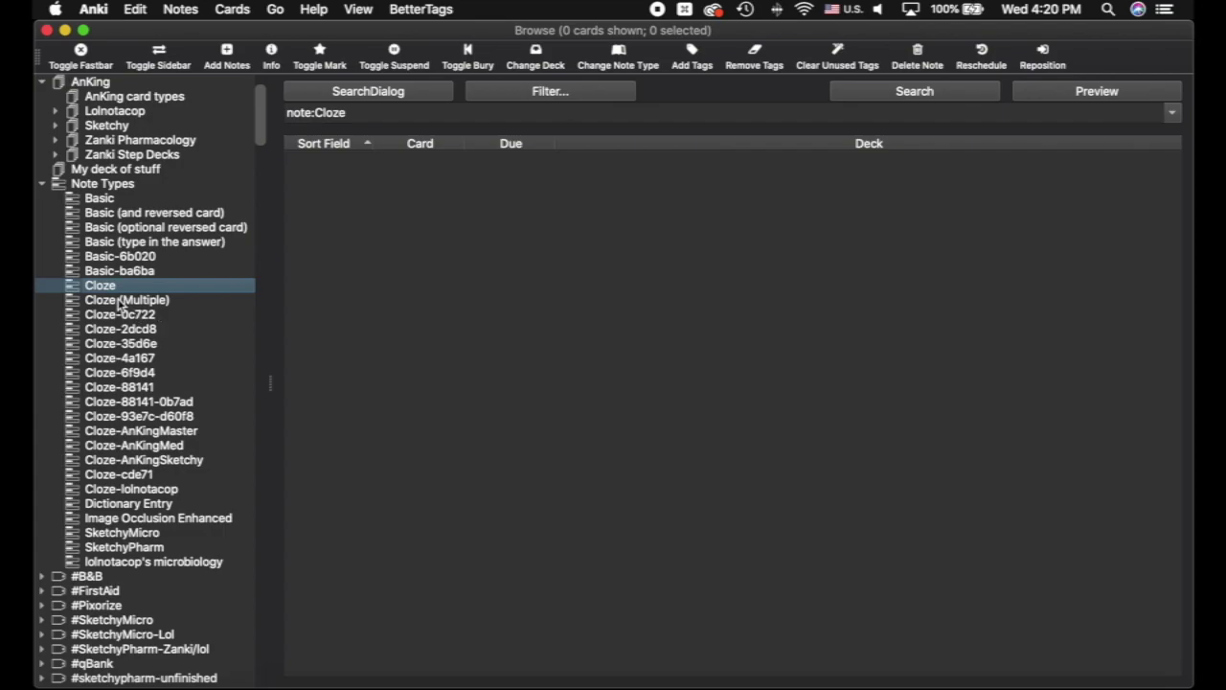
Inspect the nine Cloze (Multiple) fungus cards' fields, then list the Cloze-0c722 notes
{"action": "left_click", "coordinate": [120, 300]}
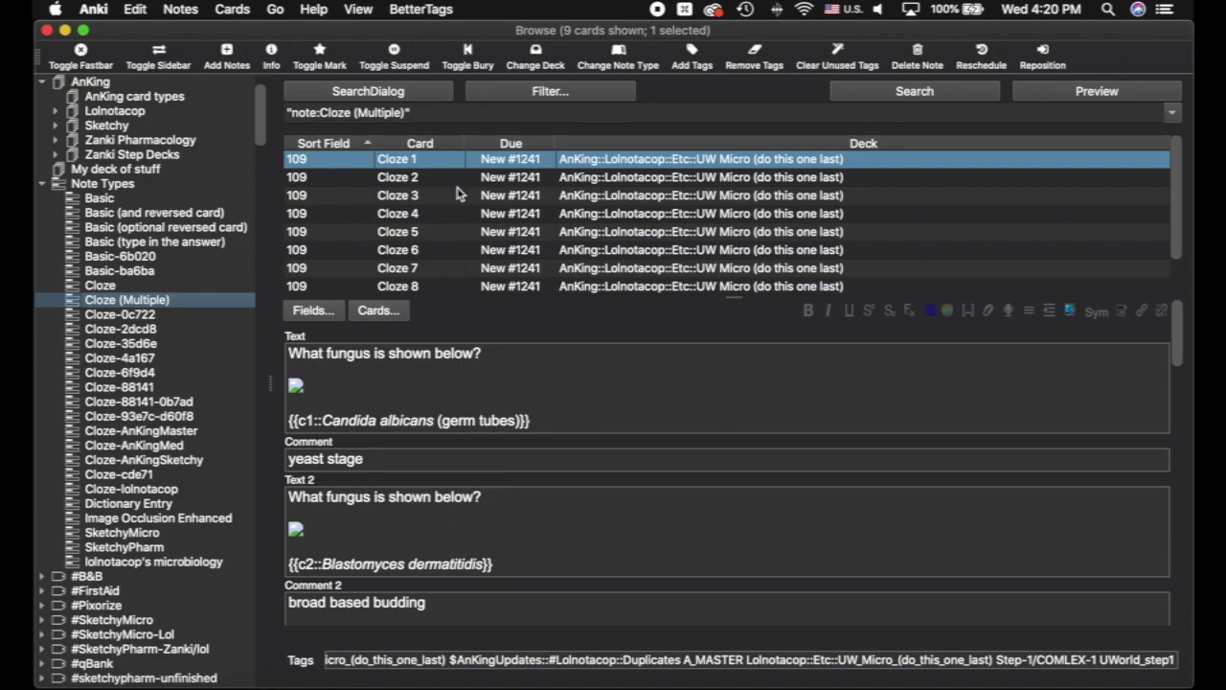
{"action": "scroll", "coordinate": [460, 187], "scroll_direction": "down", "scroll_amount": 1}
{"action": "scroll", "coordinate": [376, 203], "scroll_direction": "up", "scroll_amount": 1}
{"action": "scroll", "coordinate": [429, 258], "scroll_direction": "down", "scroll_amount": 1}
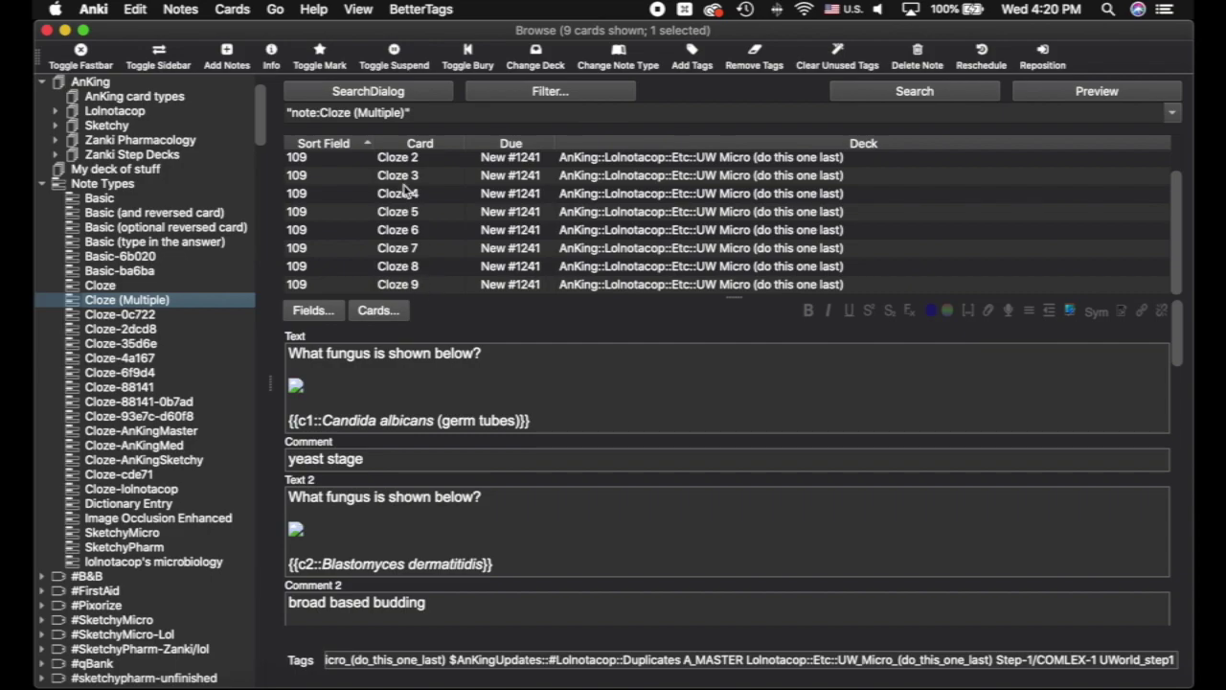
{"action": "scroll", "coordinate": [424, 287], "scroll_direction": "up", "scroll_amount": 1}
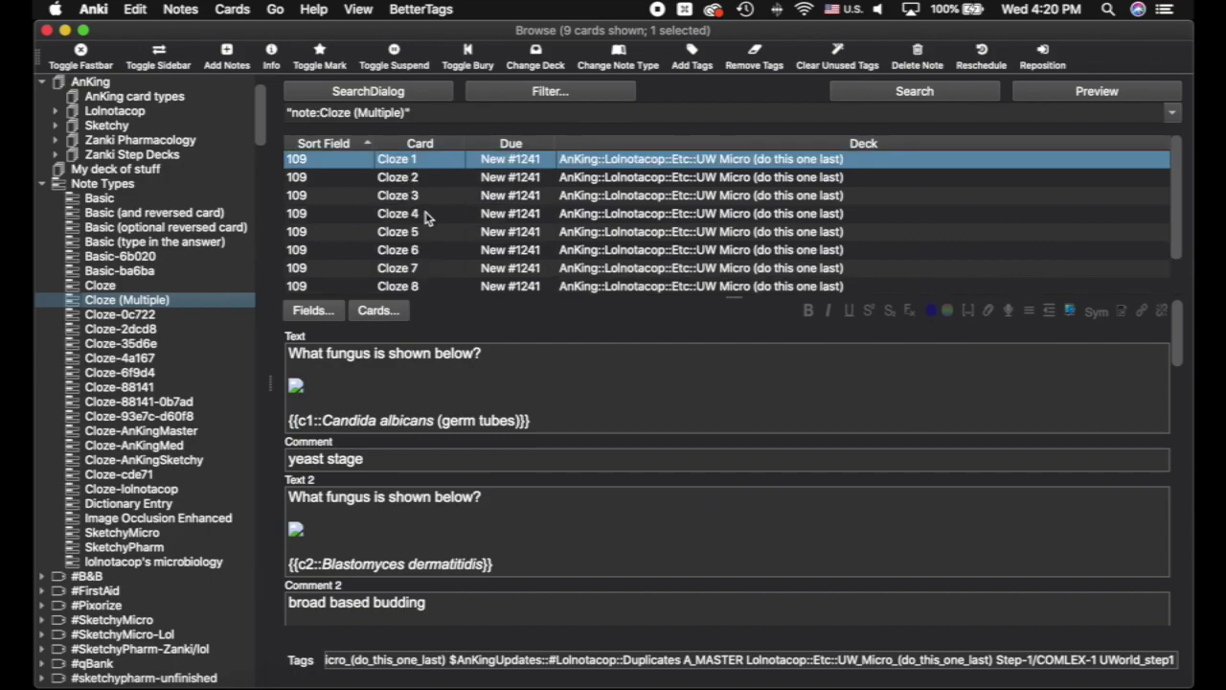
{"action": "scroll", "coordinate": [428, 218], "scroll_direction": "down", "scroll_amount": 1}
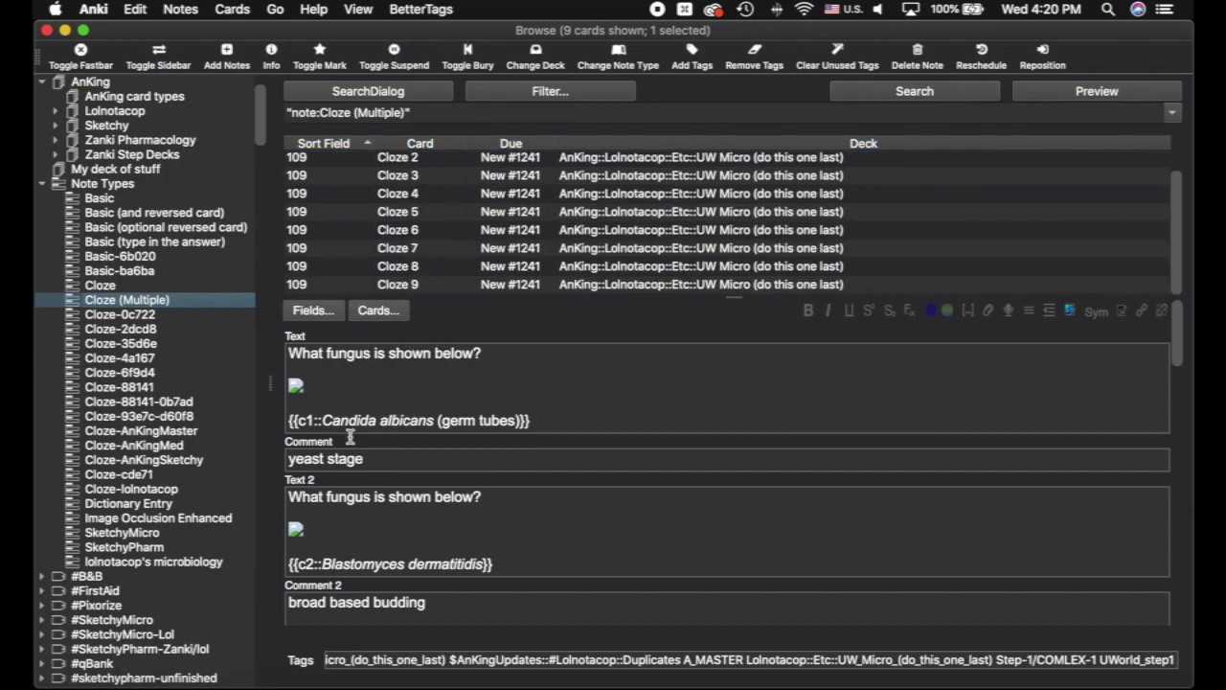
{"action": "scroll", "coordinate": [397, 492], "scroll_direction": "down", "scroll_amount": 3}
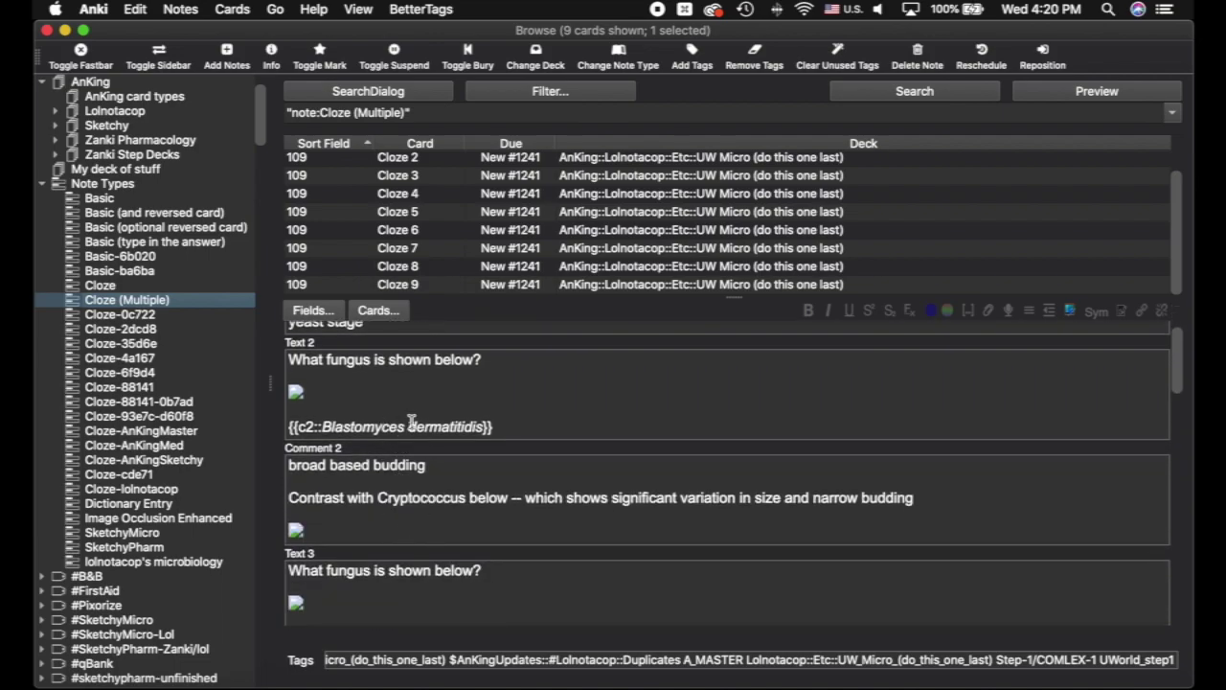
{"action": "scroll", "coordinate": [413, 456], "scroll_direction": "down", "scroll_amount": 1}
{"action": "scroll", "coordinate": [410, 482], "scroll_direction": "down", "scroll_amount": 2}
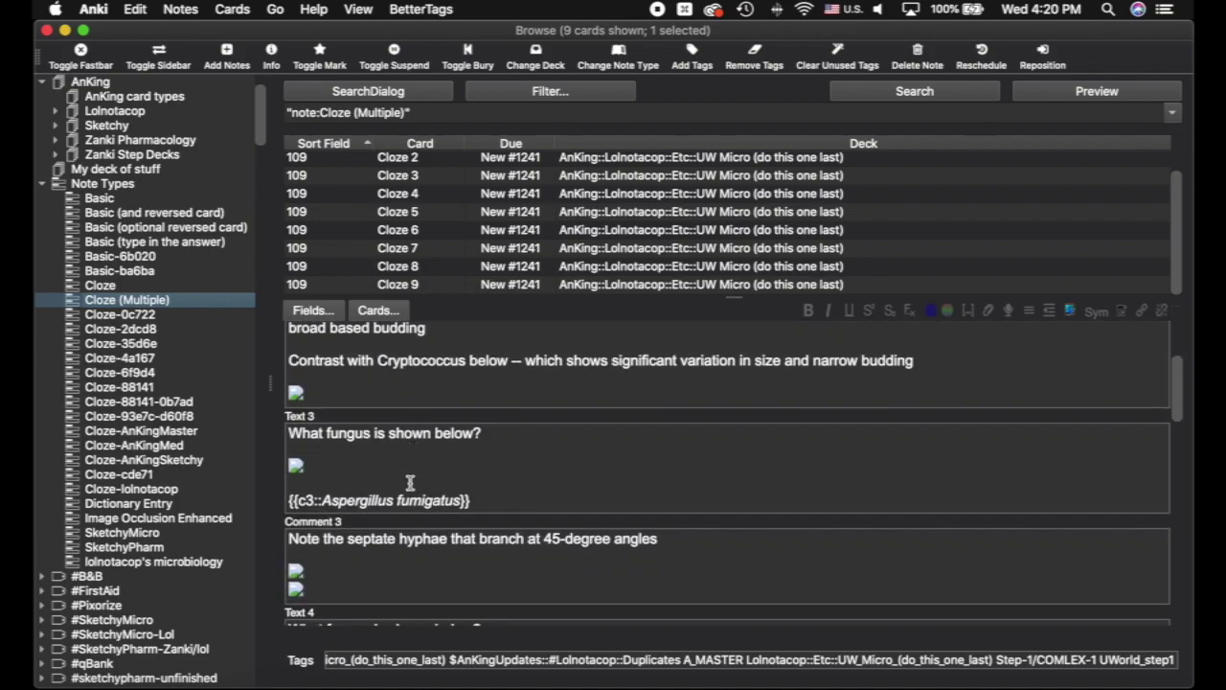
{"action": "scroll", "coordinate": [414, 492], "scroll_direction": "down", "scroll_amount": 2}
{"action": "scroll", "coordinate": [418, 495], "scroll_direction": "down", "scroll_amount": 7}
{"action": "scroll", "coordinate": [419, 496], "scroll_direction": "down", "scroll_amount": 10}
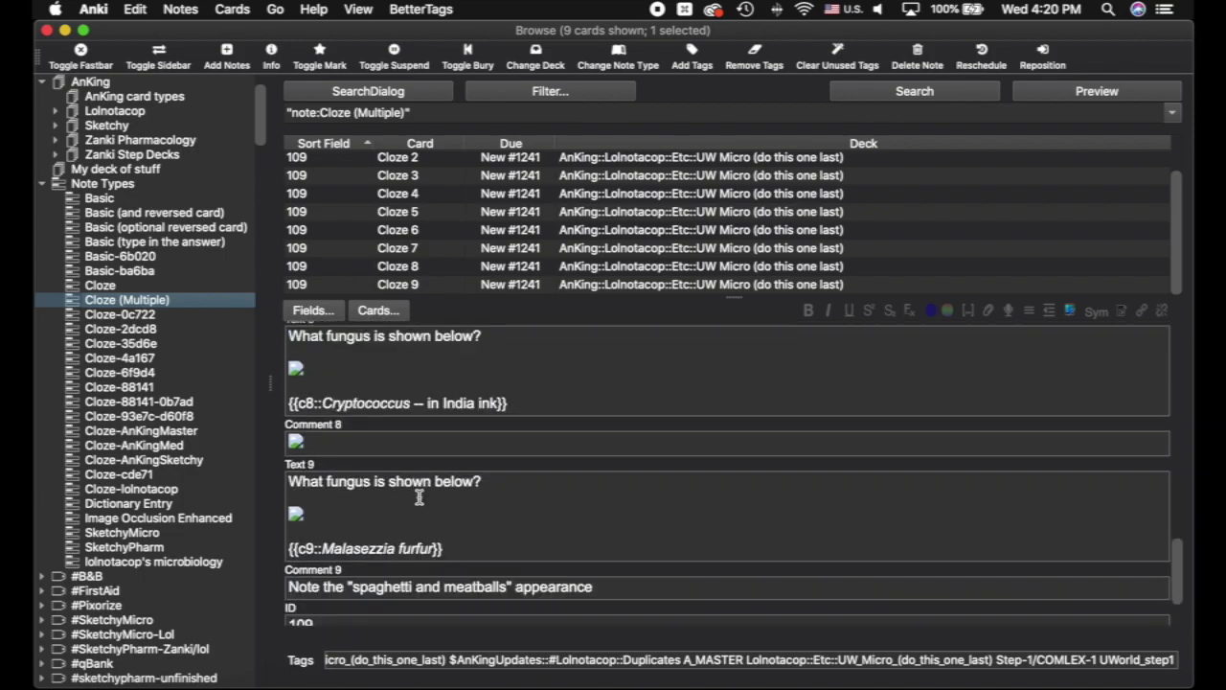
{"action": "scroll", "coordinate": [419, 496], "scroll_direction": "up", "scroll_amount": 5}
{"action": "scroll", "coordinate": [418, 496], "scroll_direction": "up", "scroll_amount": 15}
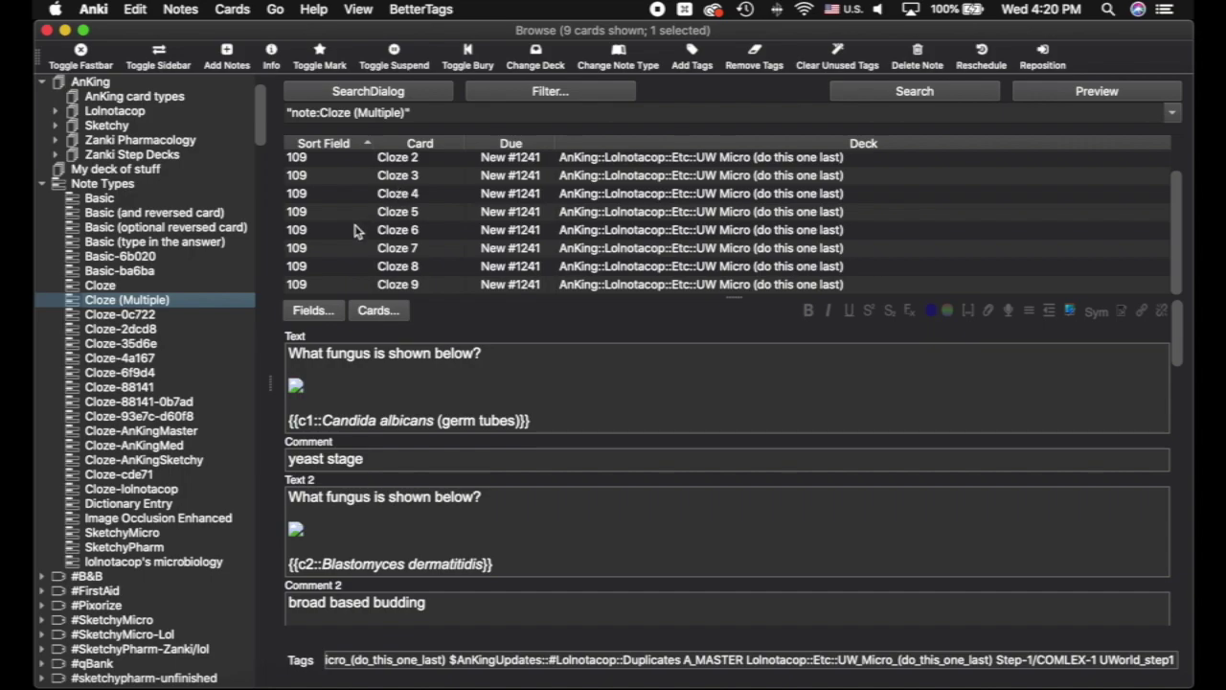
{"action": "left_click", "coordinate": [91, 315]}
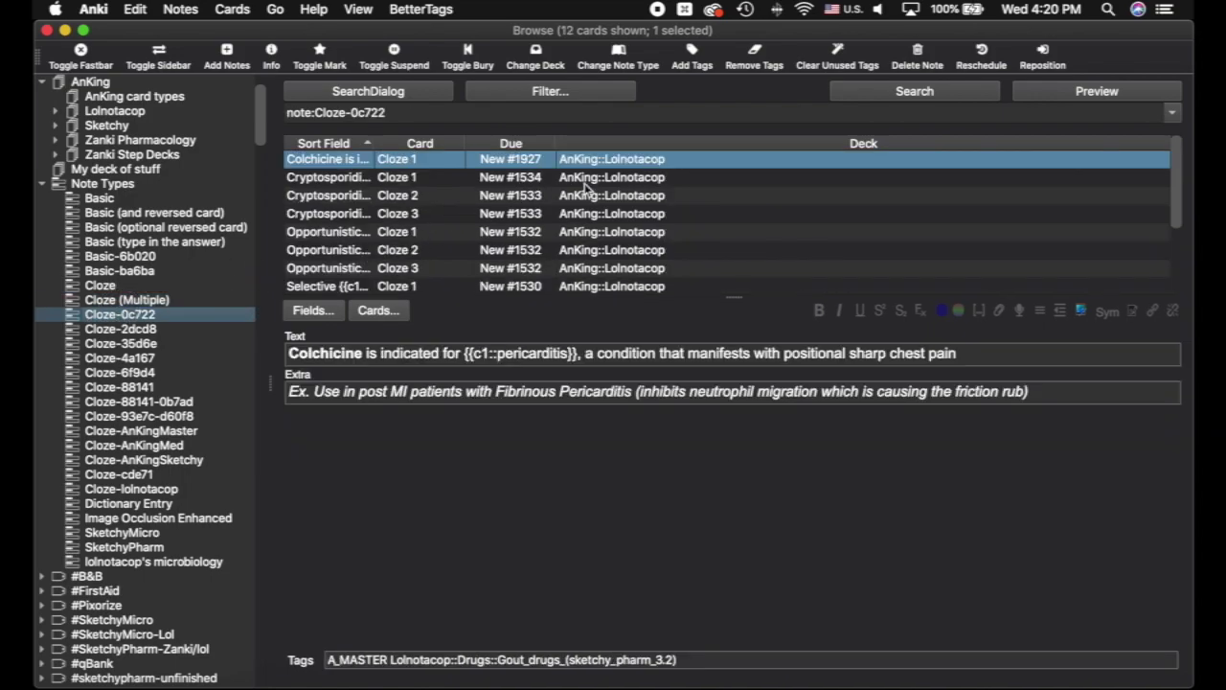
Select all 12 Cloze-0c722 cards and choose Cloze-AnKingMaster as their new note type
{"action": "left_click", "coordinate": [484, 235]}
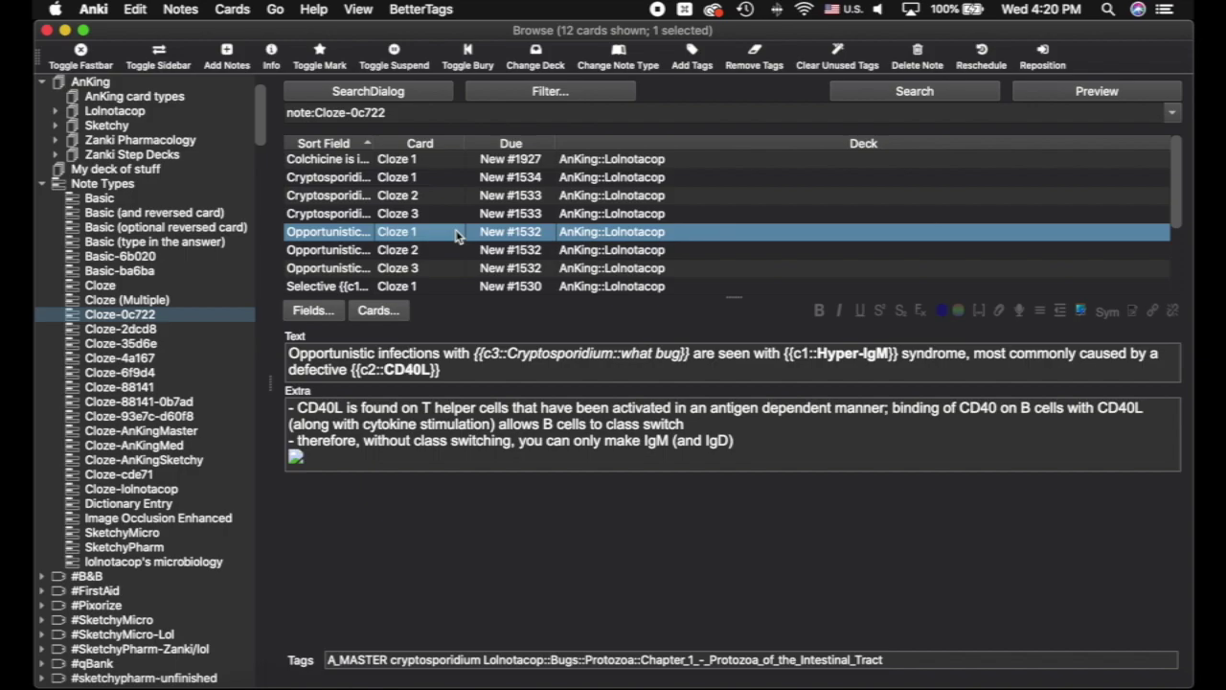
{"action": "key", "text": "cmd+a"}
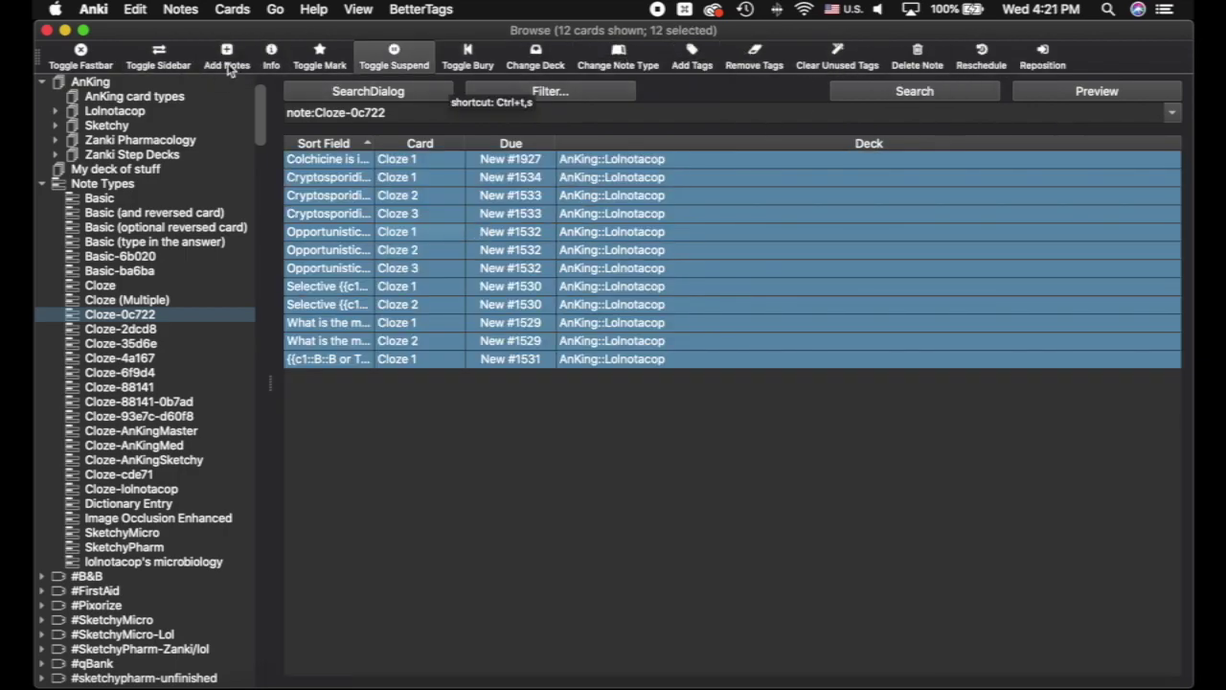
{"action": "left_click", "coordinate": [230, 10]}
{"action": "mouse_move", "coordinate": [180, 9]}
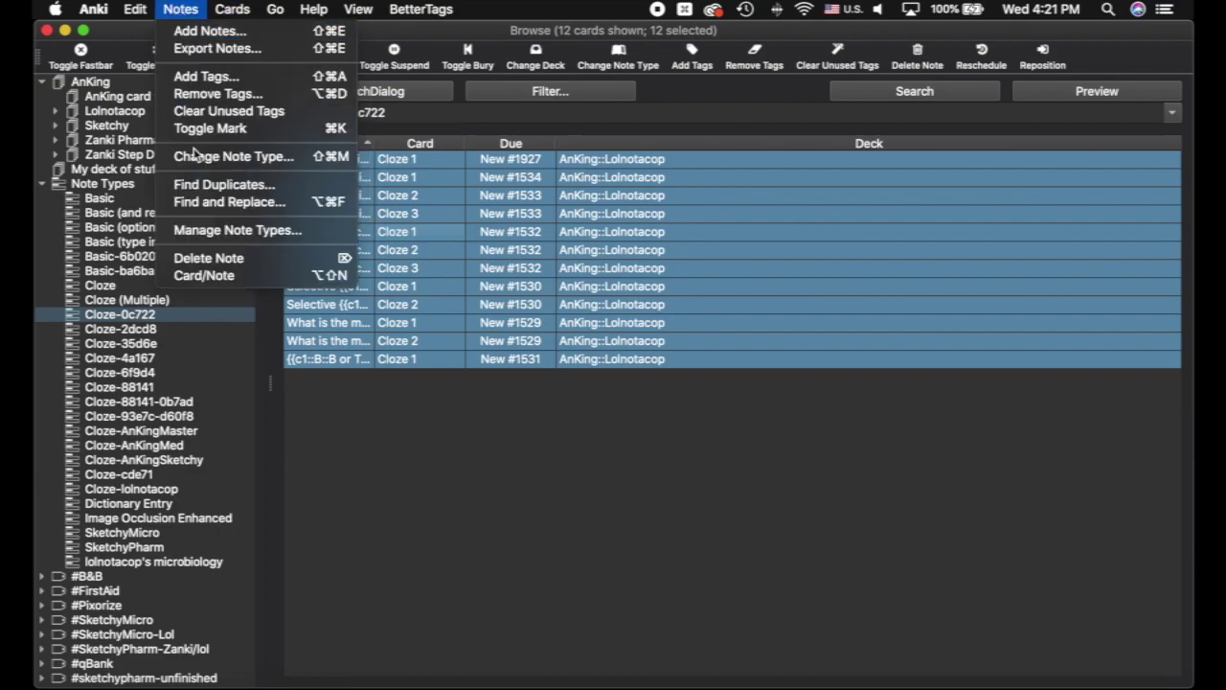
{"action": "left_click", "coordinate": [199, 160]}
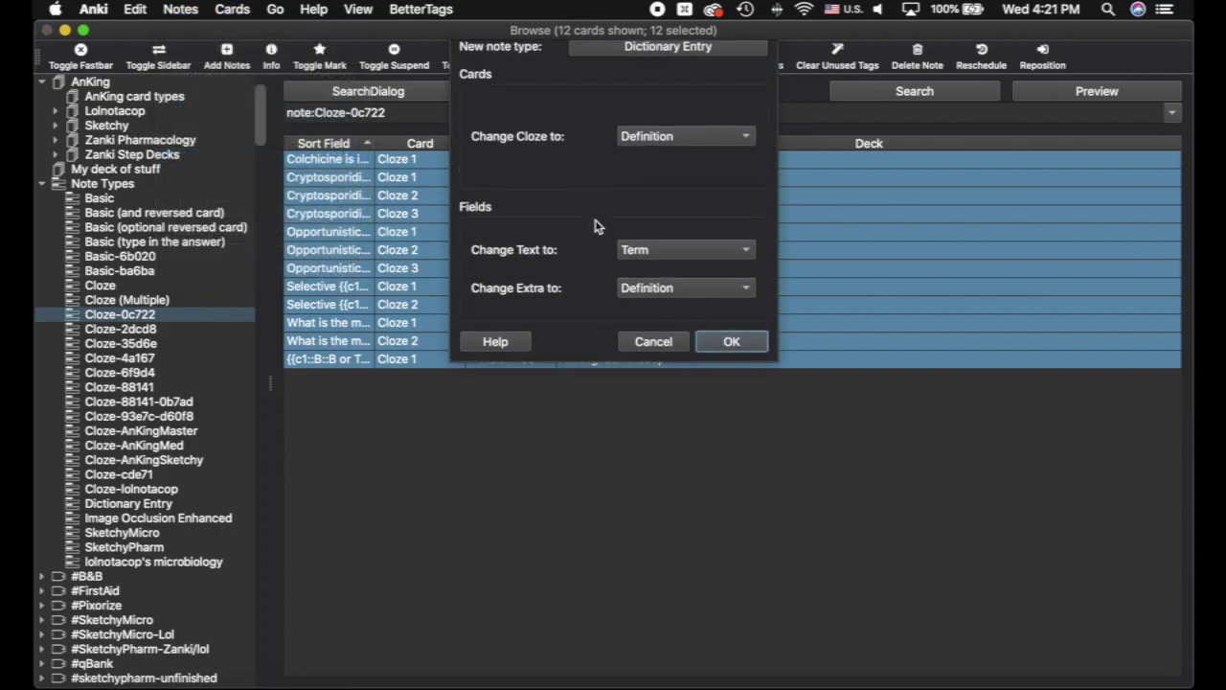
{"action": "left_click", "coordinate": [675, 84]}
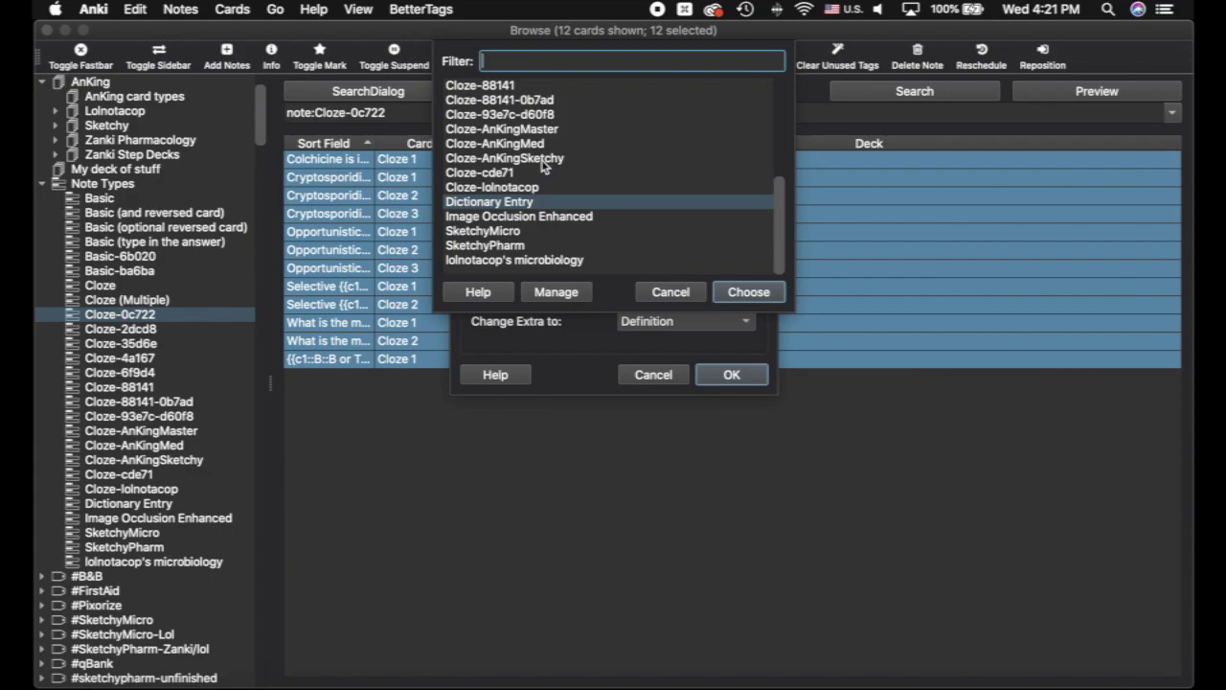
{"action": "left_click", "coordinate": [542, 130]}
Apply the conversion, accepting the full-upload warning, then list the 134 Cloze-2dcd8 cards
{"action": "left_click", "coordinate": [763, 294]}
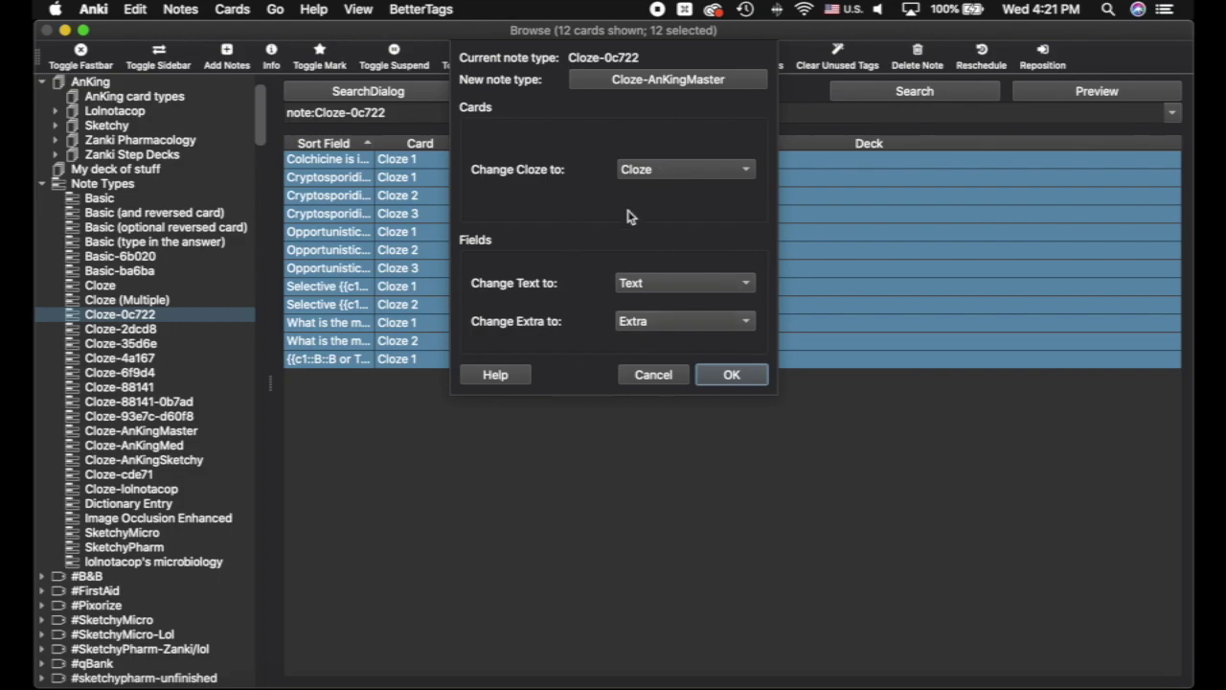
{"action": "left_click", "coordinate": [733, 379]}
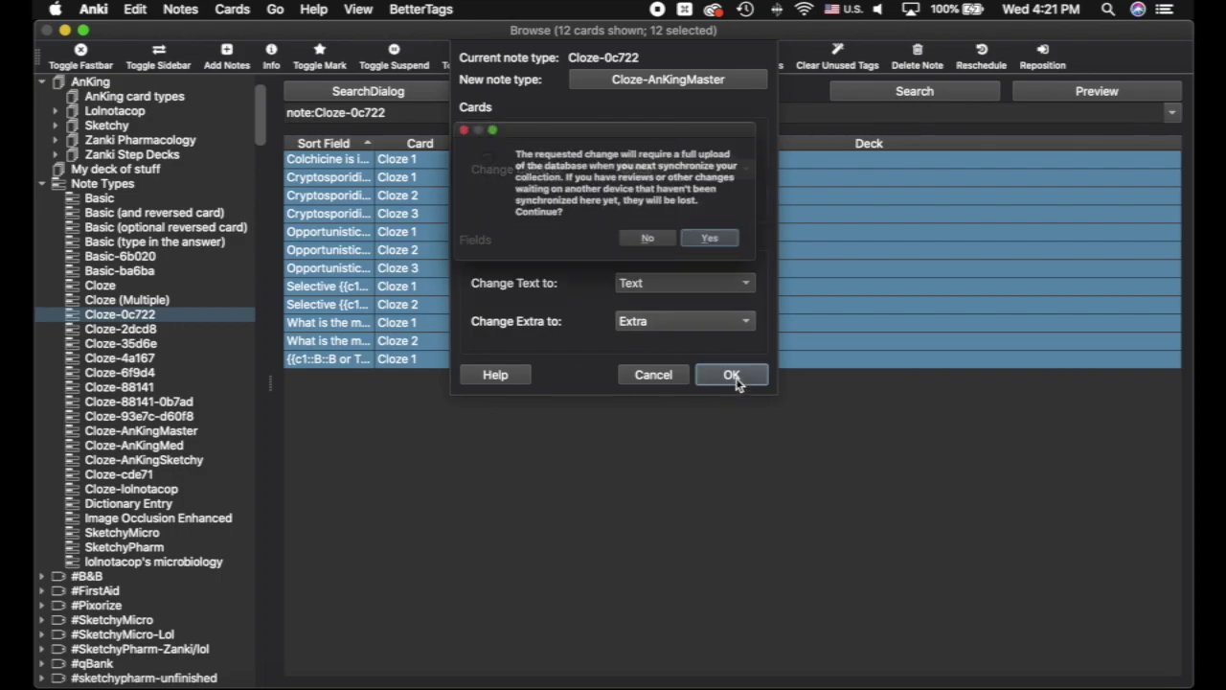
{"action": "left_click", "coordinate": [738, 250]}
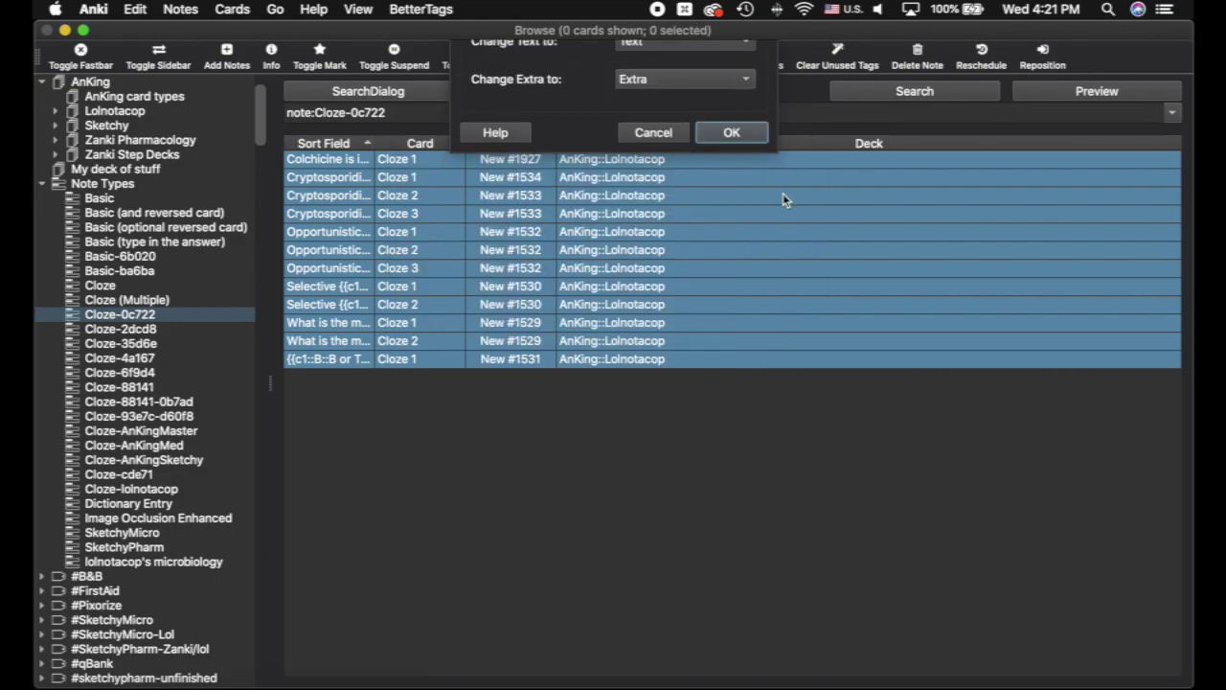
{"action": "left_click", "coordinate": [134, 328]}
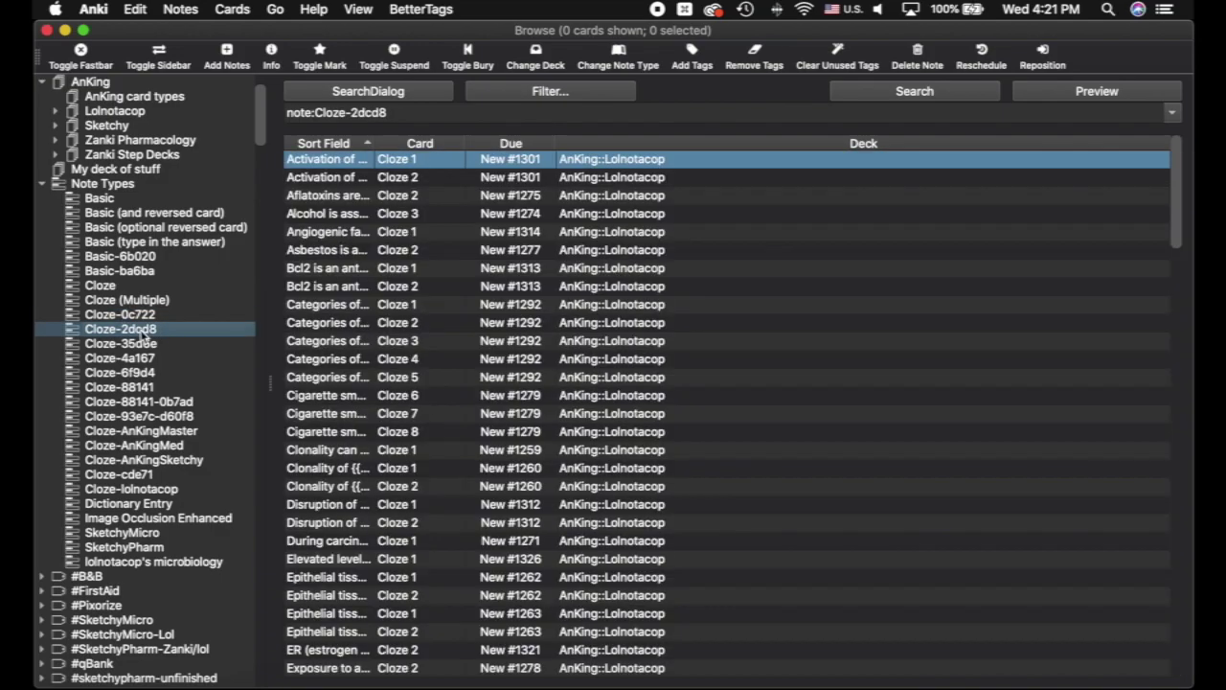
{"action": "left_click", "coordinate": [550, 213]}
Convert all 134 Cloze-2dcd8 cards to the Cloze-AnKingMaster note type
{"action": "key", "text": "super+a"}
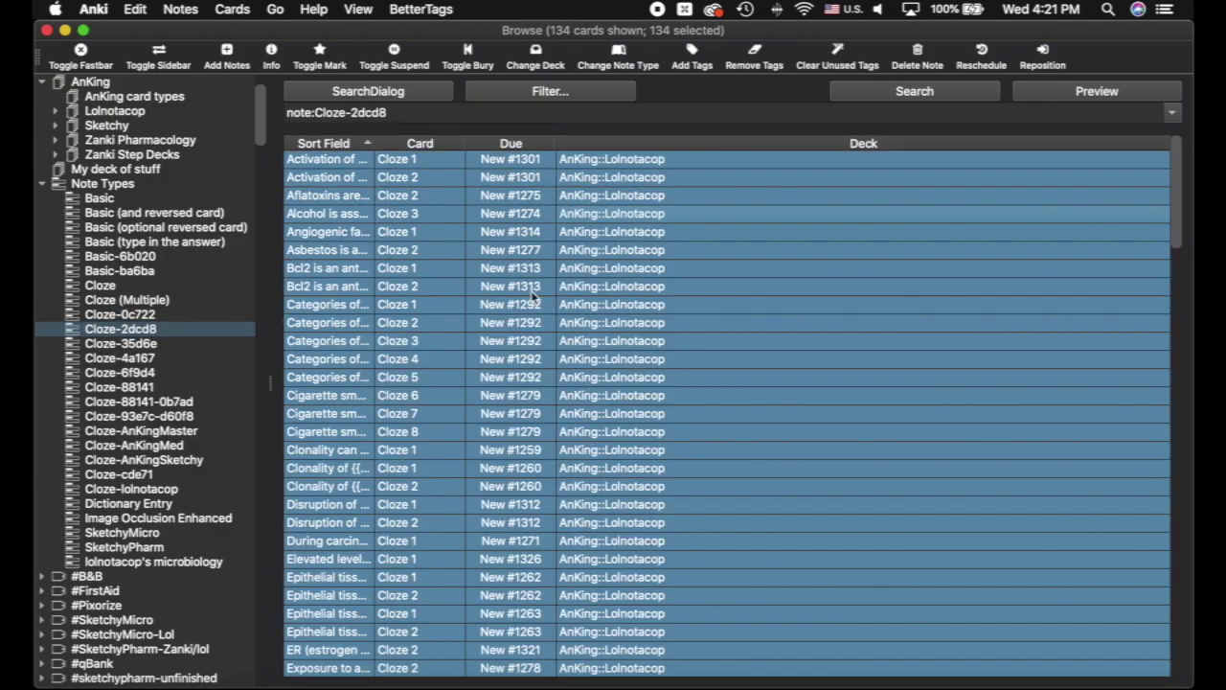
{"action": "scroll", "coordinate": [632, 292], "scroll_direction": "down", "scroll_amount": 3}
{"action": "scroll", "coordinate": [605, 289], "scroll_direction": "down", "scroll_amount": 5}
{"action": "scroll", "coordinate": [605, 290], "scroll_direction": "up", "scroll_amount": 4}
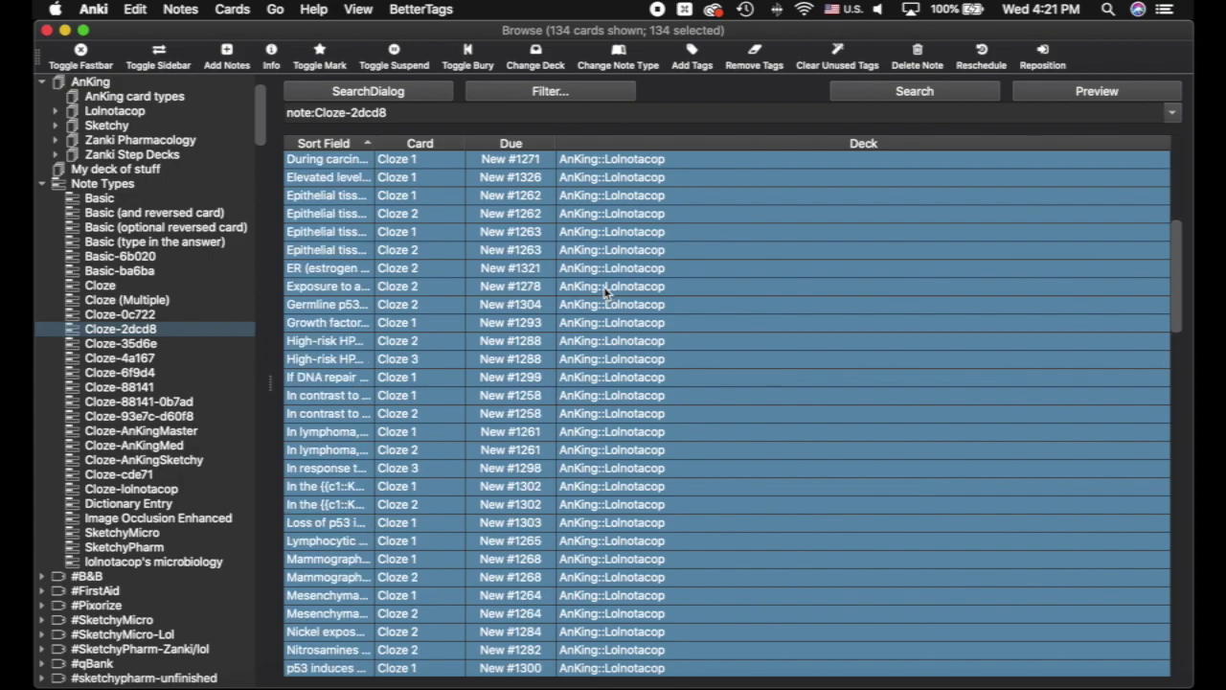
{"action": "scroll", "coordinate": [383, 335], "scroll_direction": "up", "scroll_amount": 8}
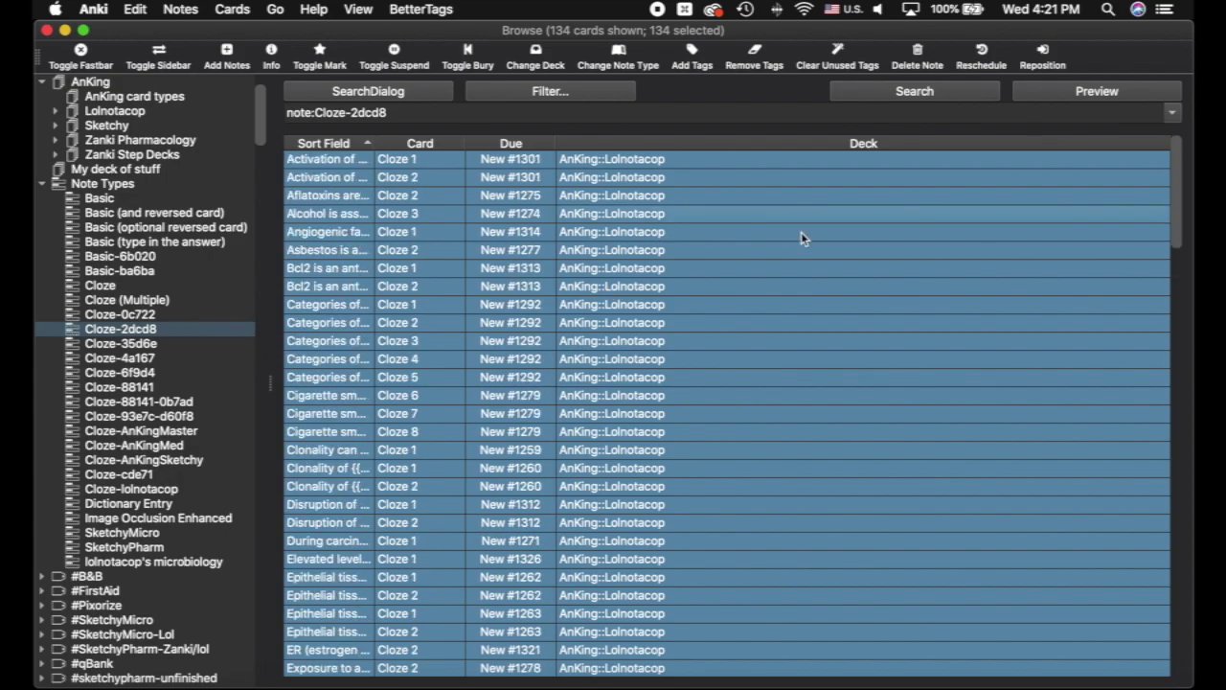
{"action": "scroll", "coordinate": [801, 238], "scroll_direction": "down", "scroll_amount": 15}
{"action": "scroll", "coordinate": [800, 237], "scroll_direction": "down", "scroll_amount": 10}
{"action": "scroll", "coordinate": [801, 238], "scroll_direction": "down", "scroll_amount": 5}
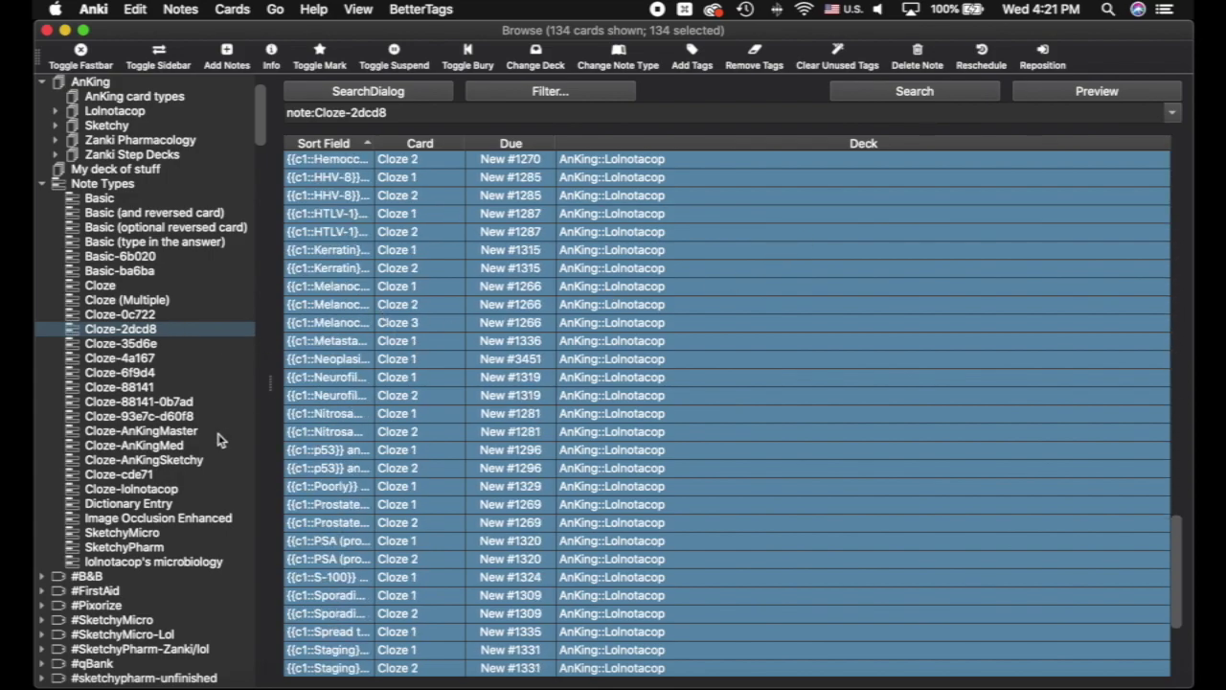
{"action": "left_click", "coordinate": [618, 56]}
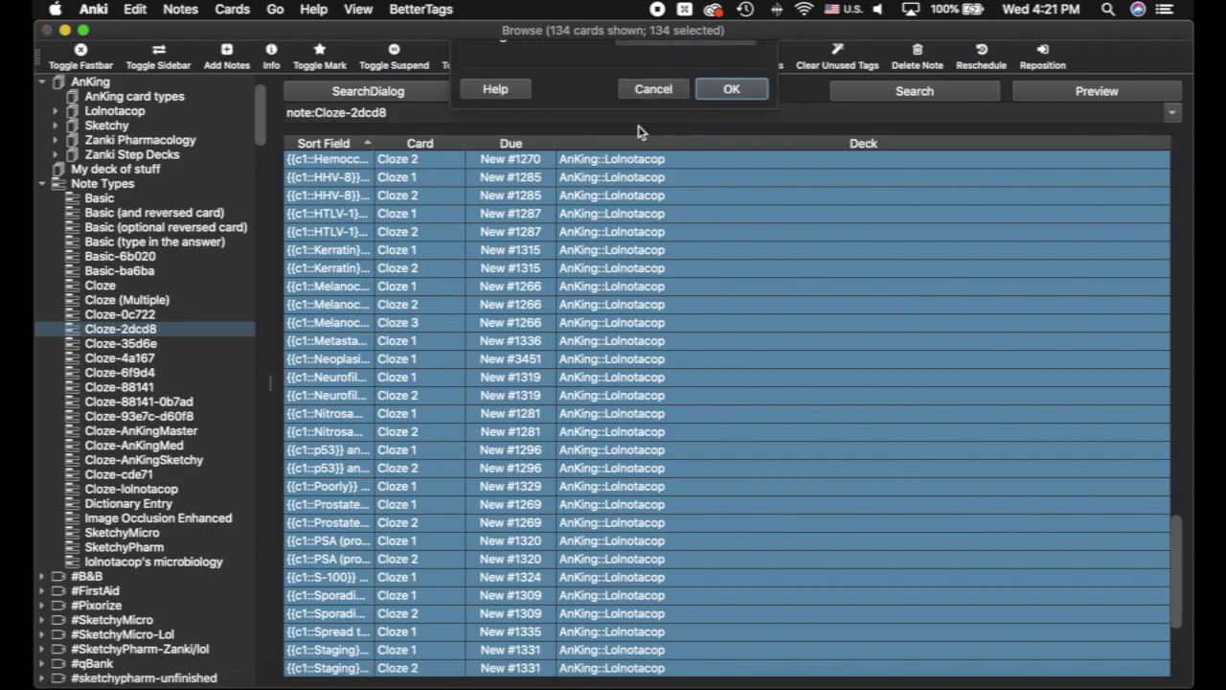
{"action": "left_click", "coordinate": [733, 375]}
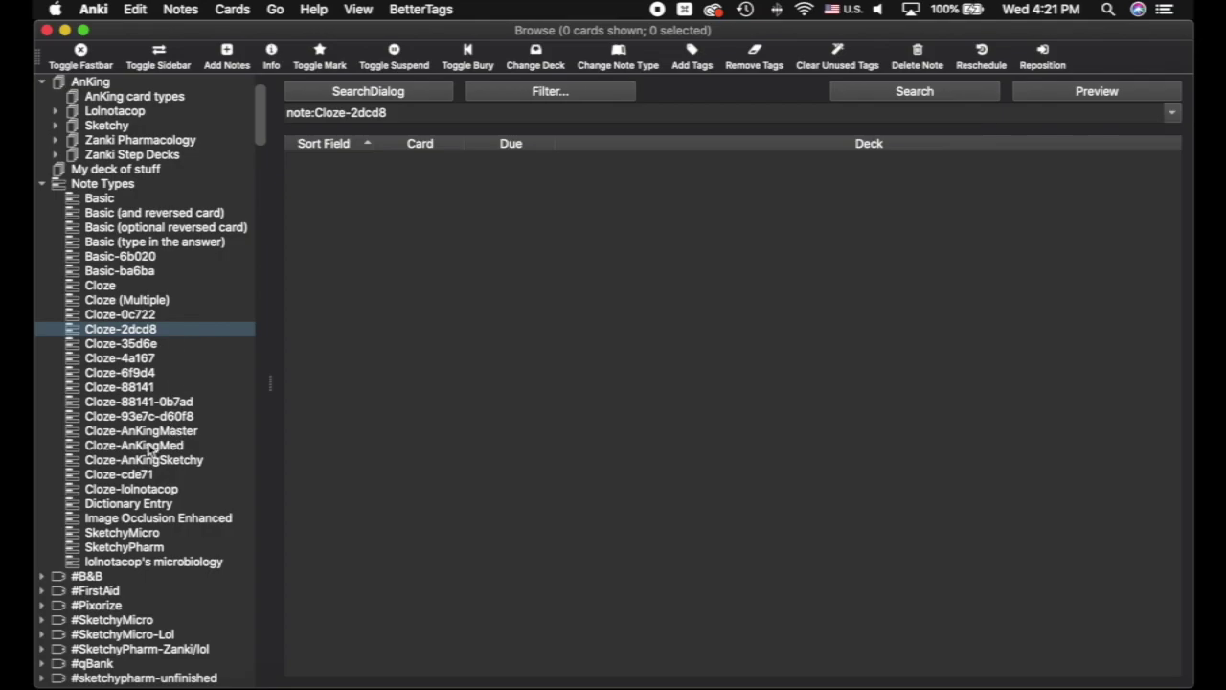
Convert the 8 Cloze-35d6e cards to Cloze-AnKingMaster
{"action": "left_click", "coordinate": [163, 349]}
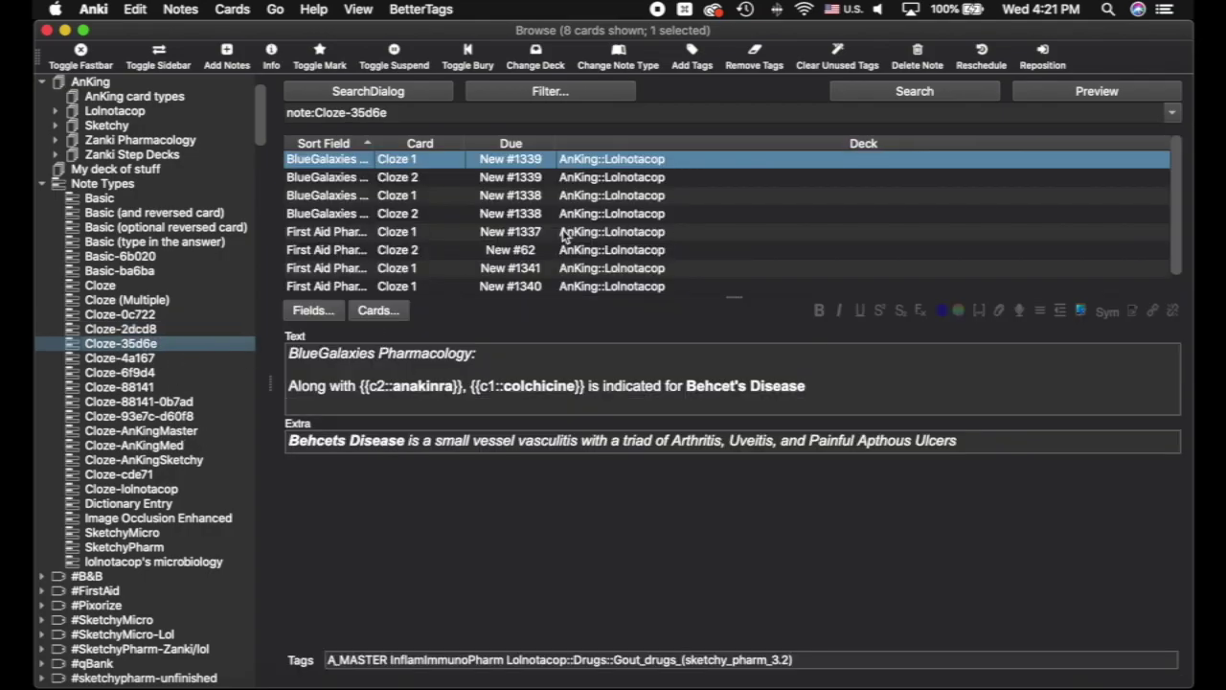
{"action": "left_click", "coordinate": [488, 268]}
{"action": "key", "text": "super+a"}
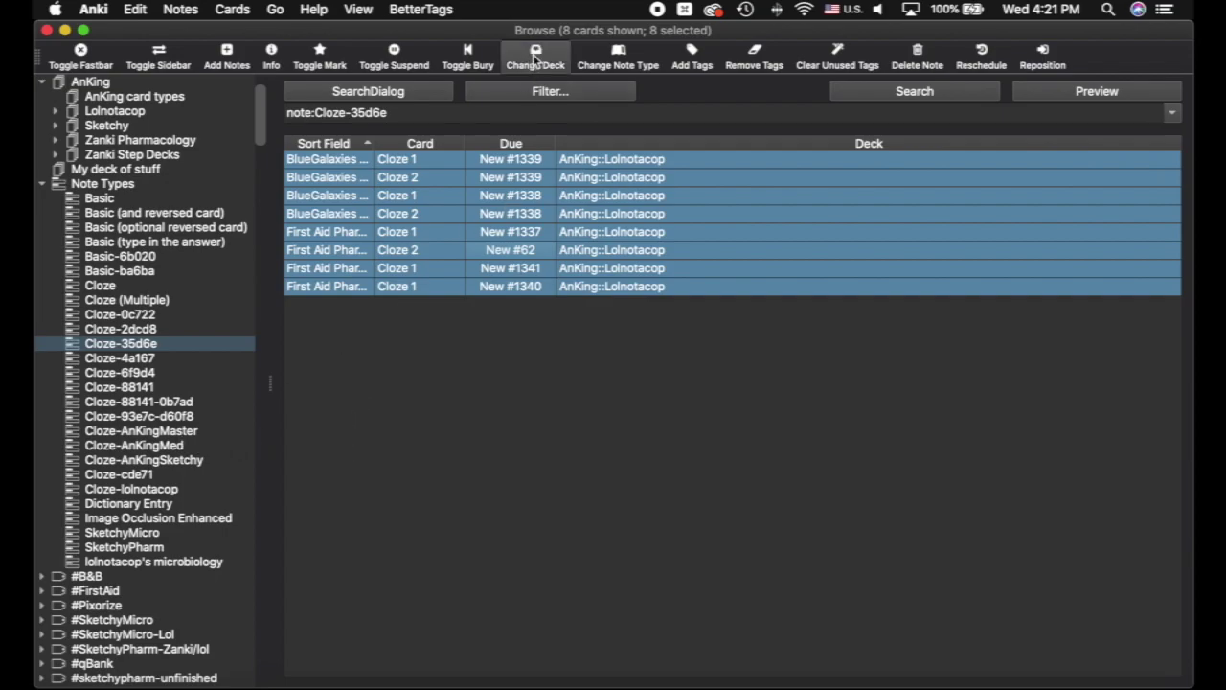
{"action": "left_click", "coordinate": [621, 58]}
{"action": "left_click", "coordinate": [733, 378]}
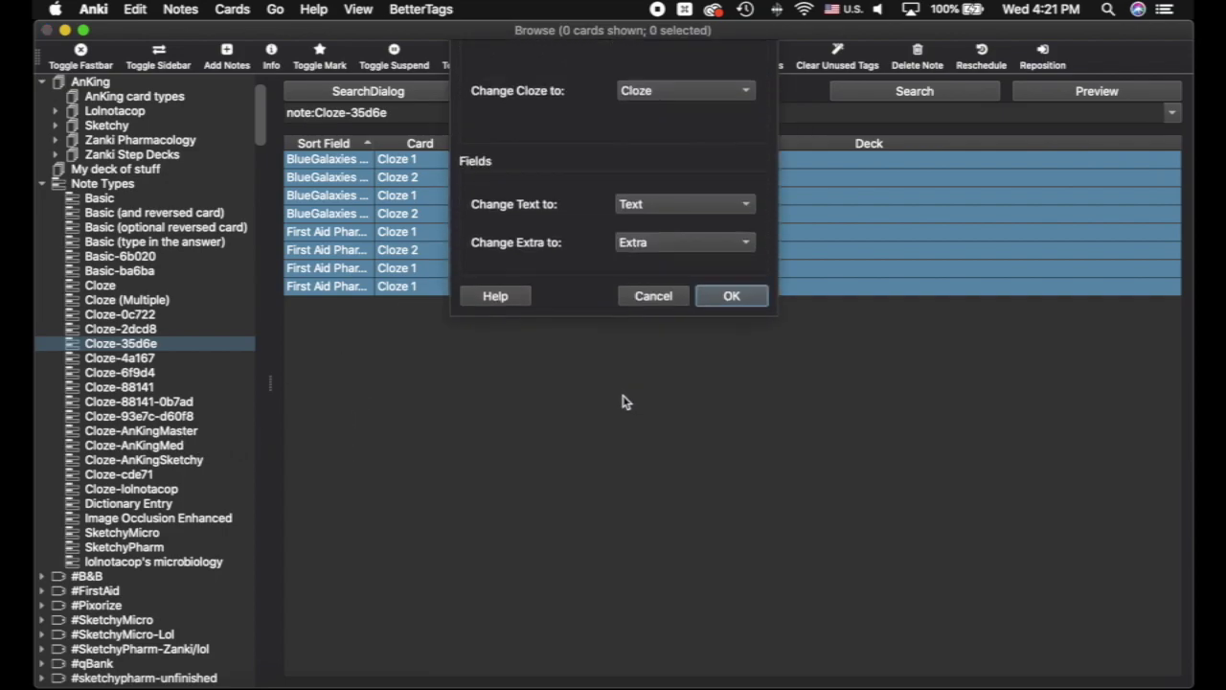
Convert the 21 Cloze-4a167 cards to Cloze-AnKingMaster, then select all 213 Cloze-6f9d4 cards
{"action": "left_click", "coordinate": [189, 360]}
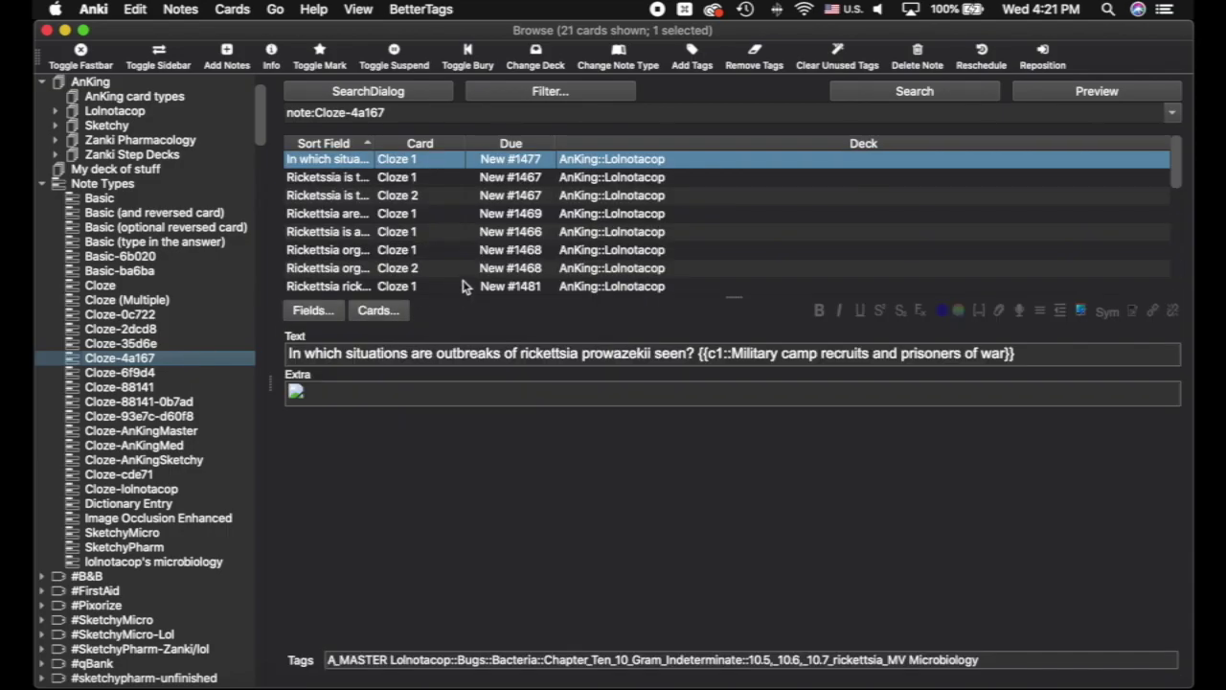
{"action": "left_click", "coordinate": [471, 252]}
{"action": "key", "text": "super+a"}
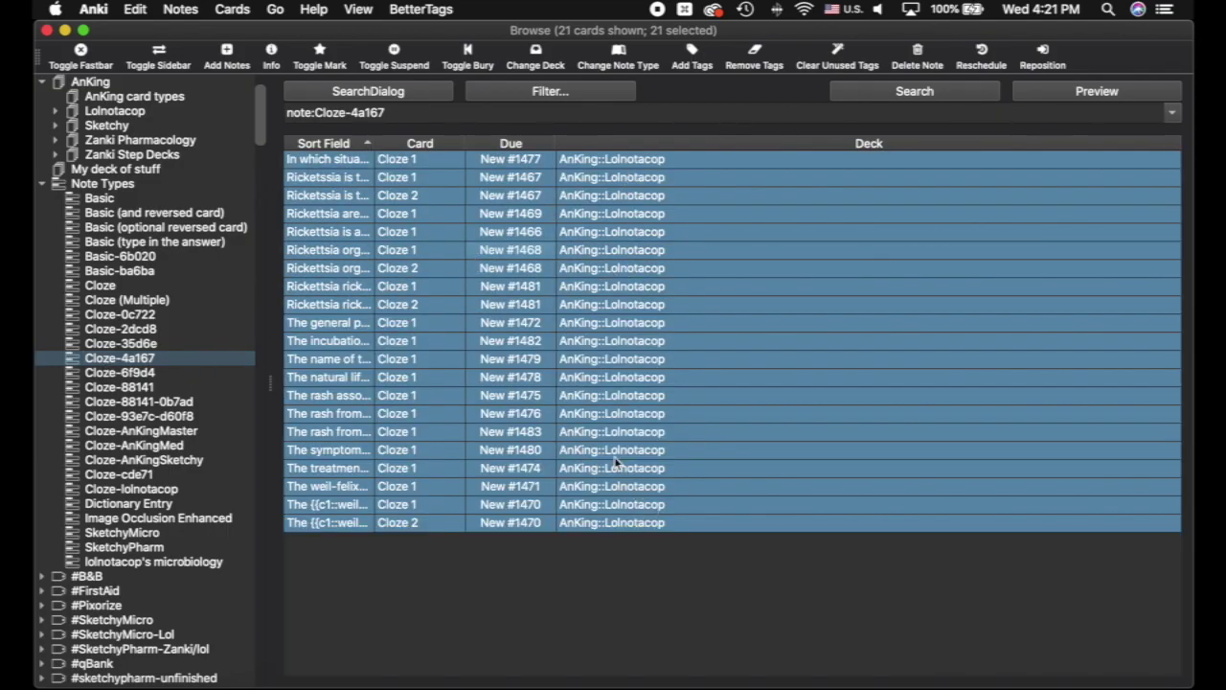
{"action": "left_click", "coordinate": [613, 56]}
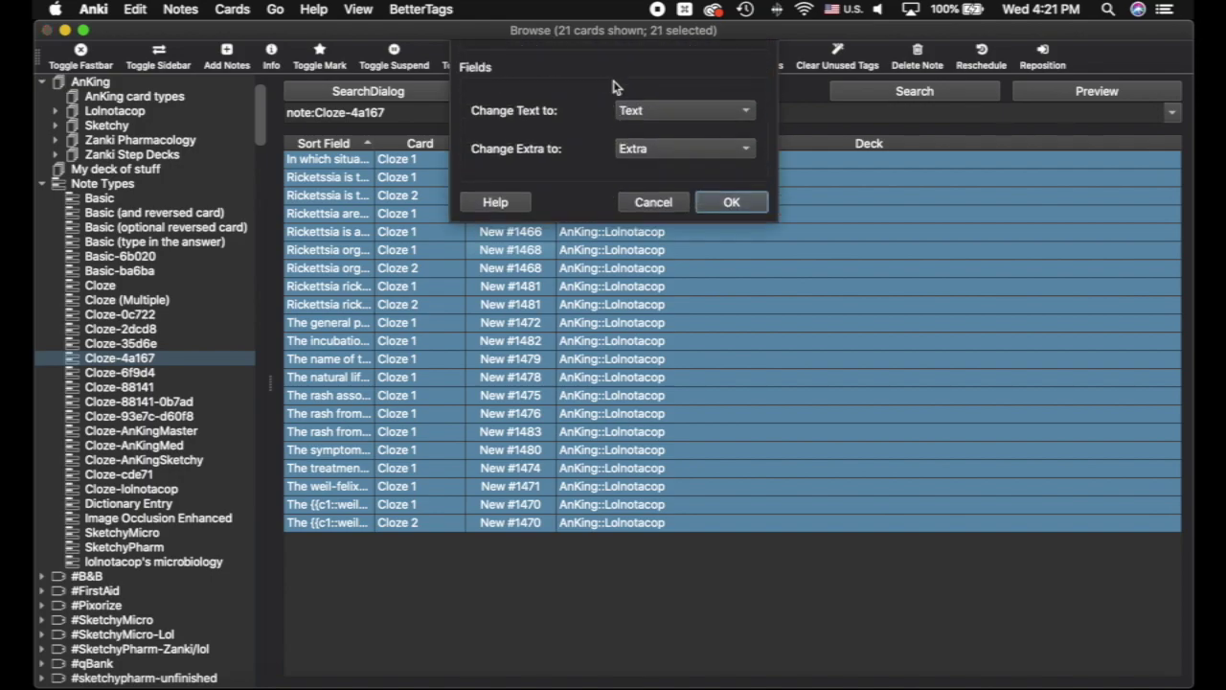
{"action": "left_click", "coordinate": [751, 375]}
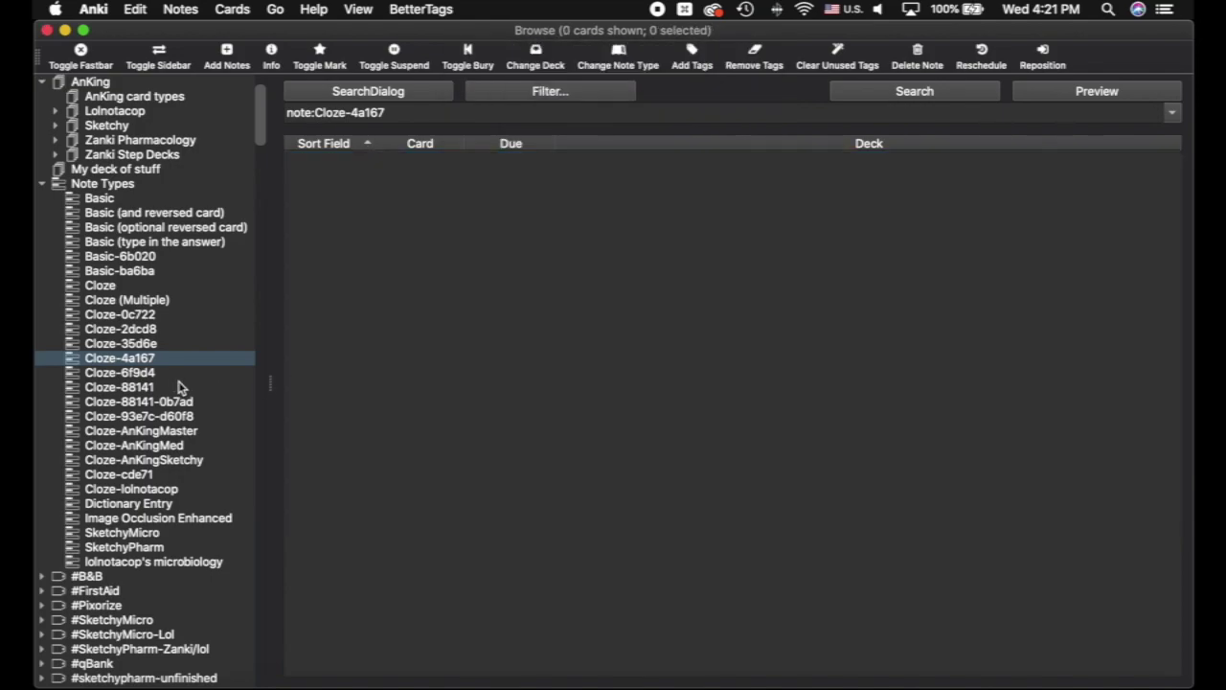
{"action": "left_click", "coordinate": [153, 373]}
{"action": "left_click", "coordinate": [627, 251]}
{"action": "key", "text": "super+a"}
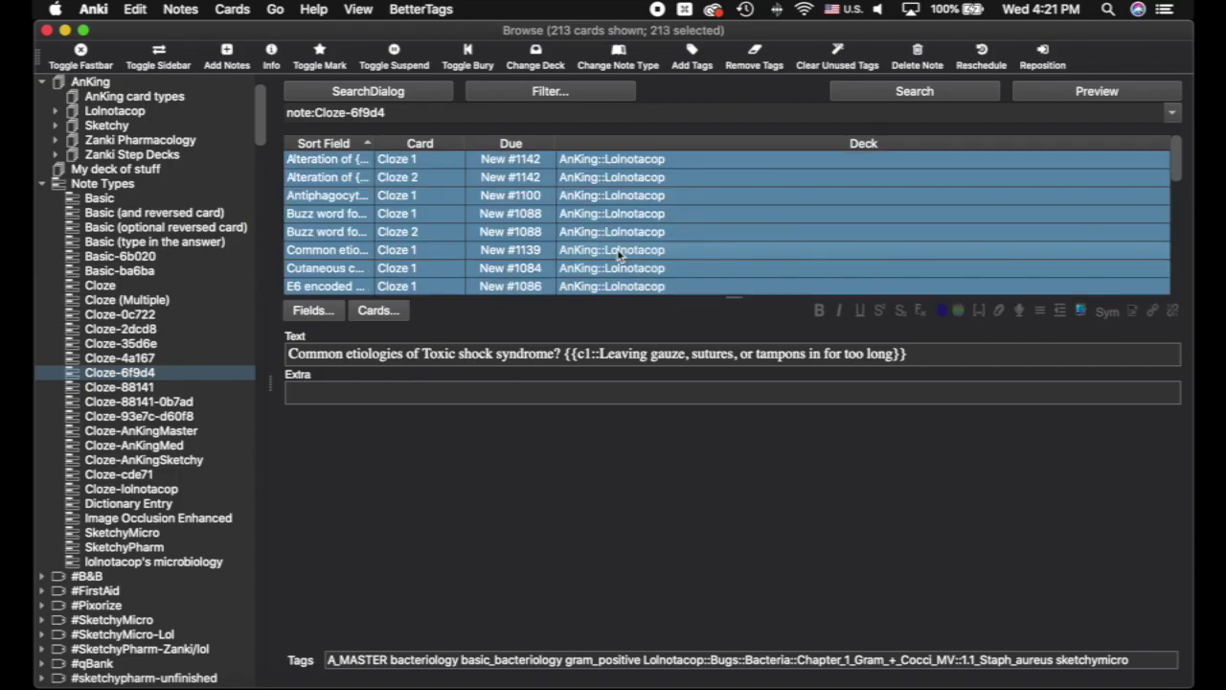
Convert the 213 Cloze-6f9d4 cards to Cloze-AnKingMaster and list the Cloze-88141 notes
{"action": "left_click", "coordinate": [618, 55]}
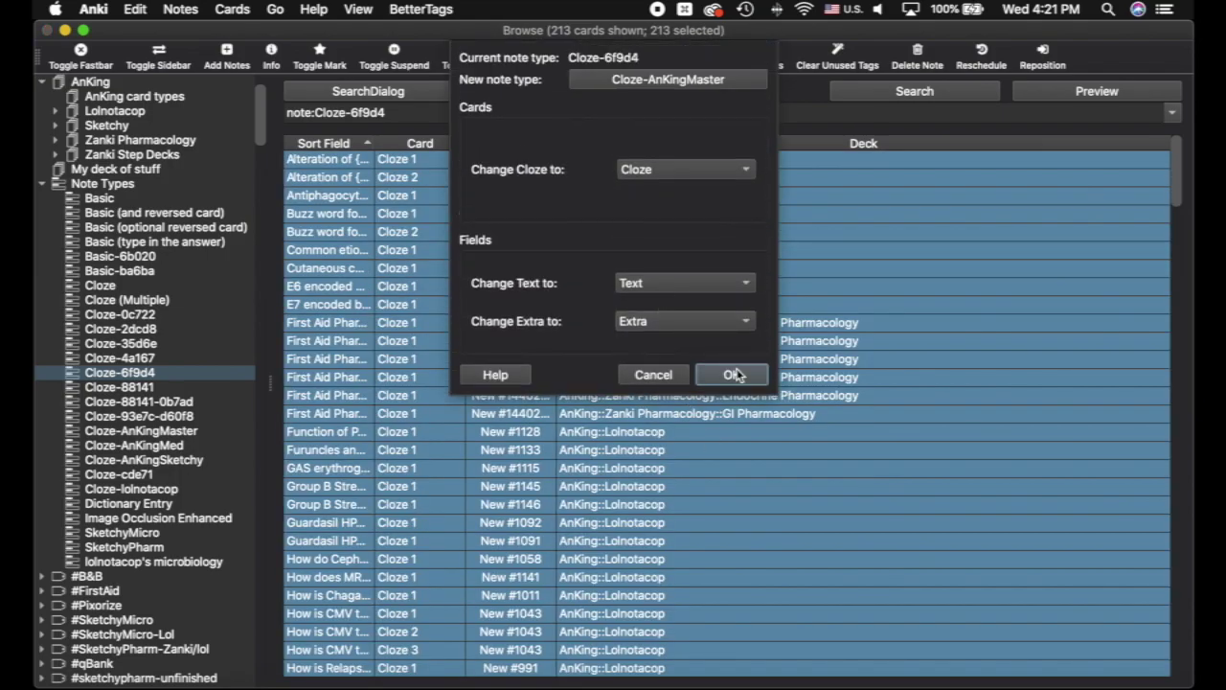
{"action": "left_click", "coordinate": [734, 375]}
{"action": "left_click", "coordinate": [119, 387]}
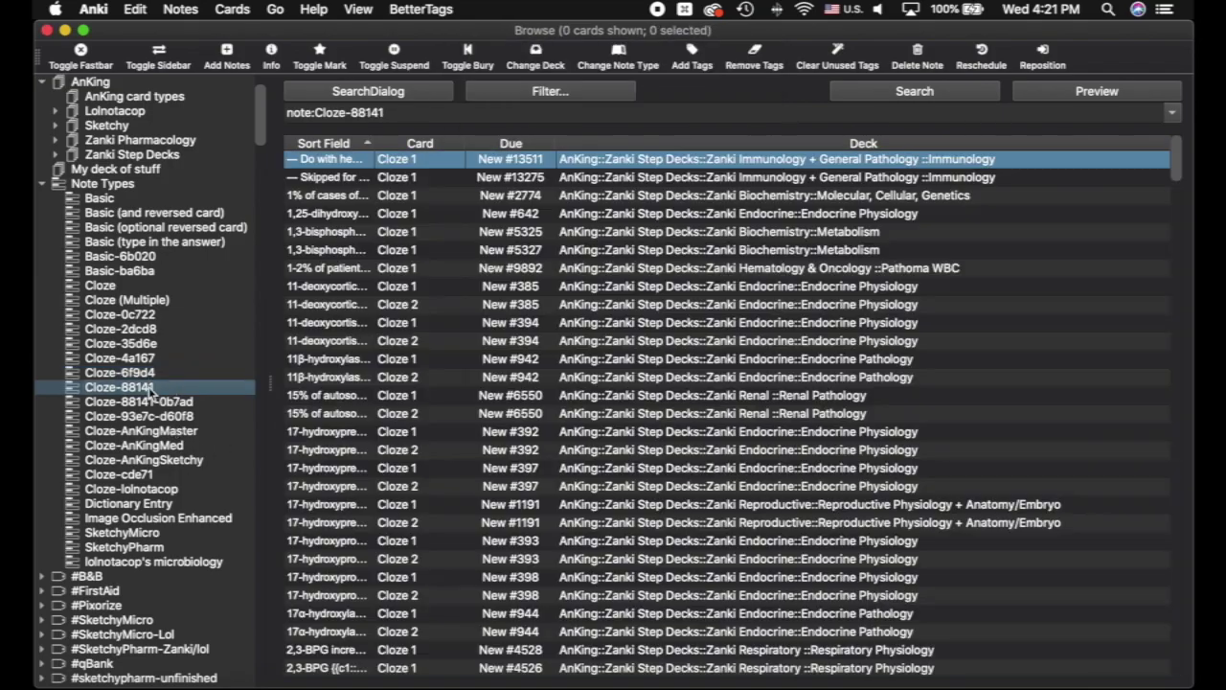
Select all 24,258 Cloze-88141 cards and convert them to Cloze-AnKingMaster
{"action": "scroll", "coordinate": [655, 241], "scroll_direction": "down", "scroll_amount": 5}
{"action": "scroll", "coordinate": [655, 241], "scroll_direction": "down", "scroll_amount": 3}
{"action": "left_click", "coordinate": [610, 216]}
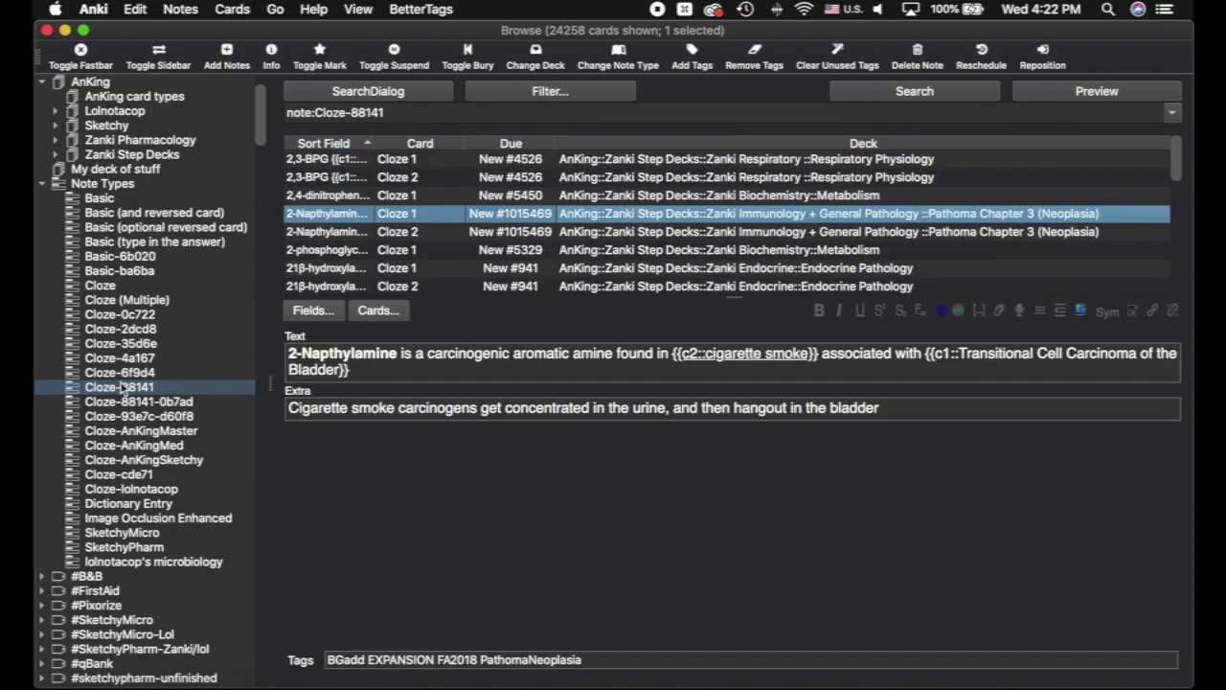
{"action": "key", "text": "ctrl+a"}
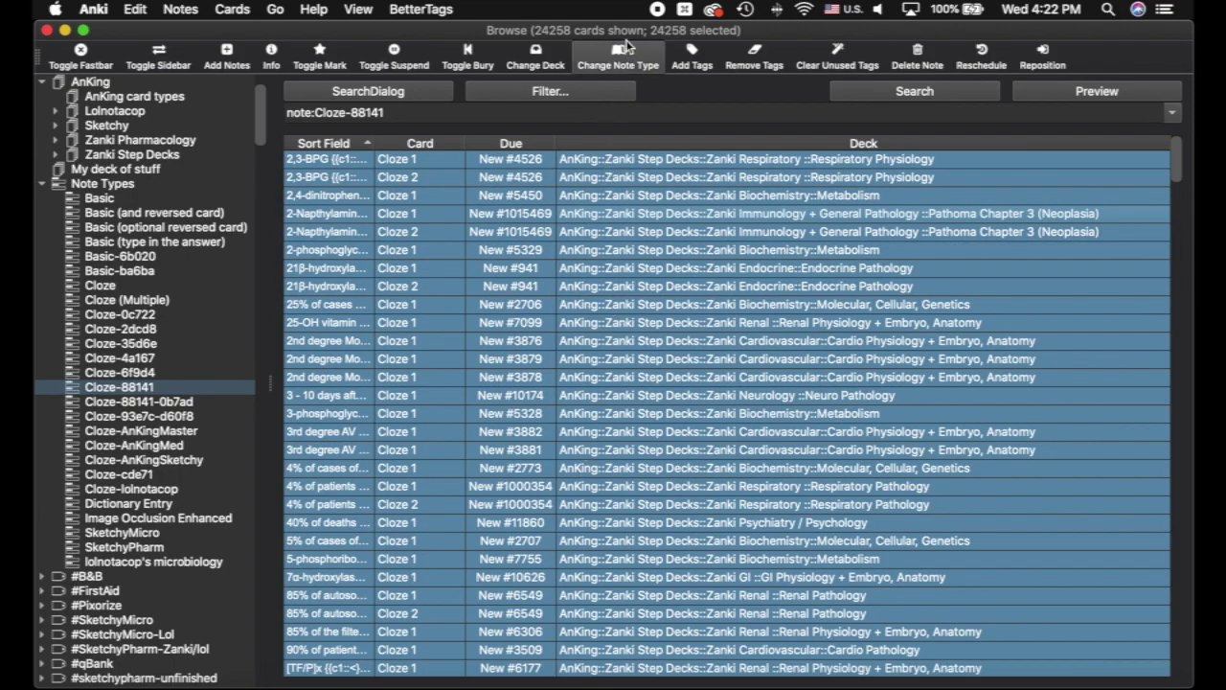
{"action": "left_click", "coordinate": [627, 58]}
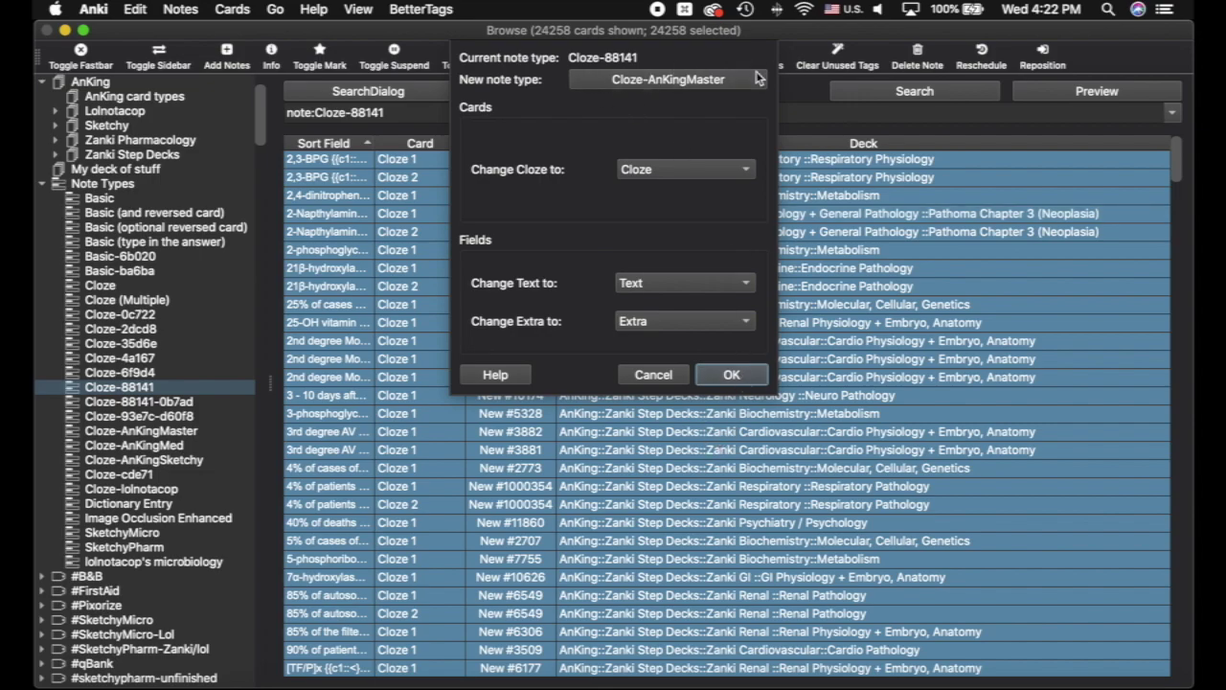
{"action": "left_click", "coordinate": [733, 386]}
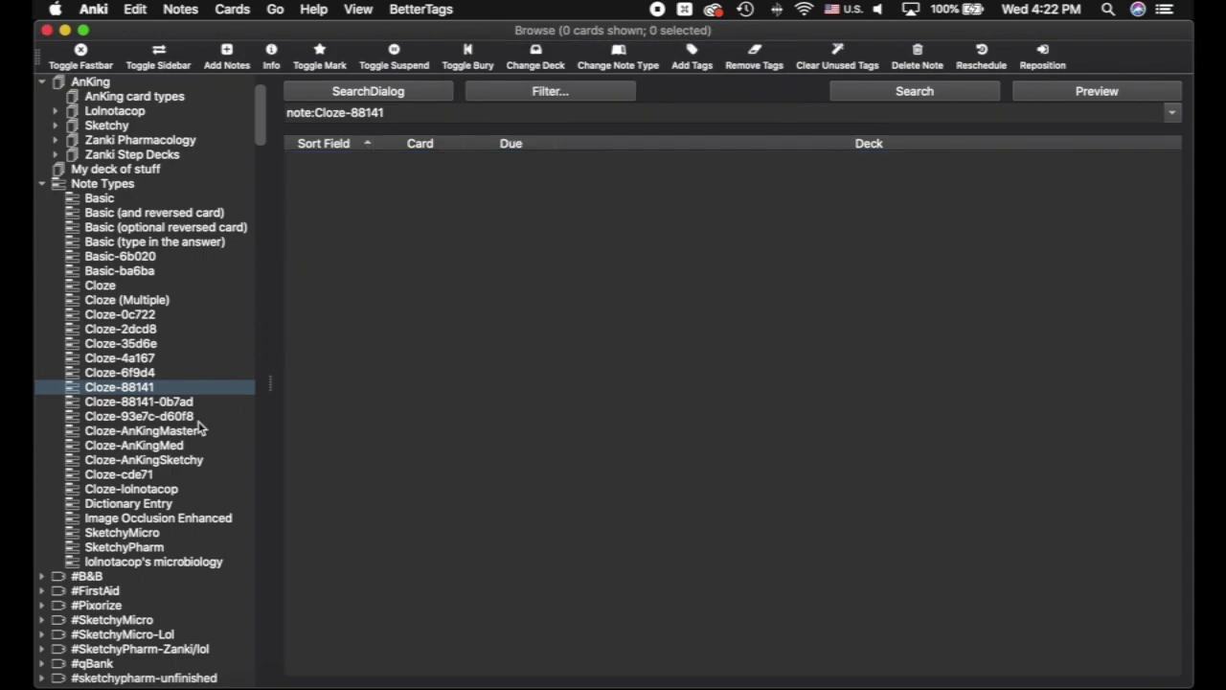
Convert all 64 Cloze-88141-0b7ad cards to Cloze-AnKingMaster, mapping Note ID to Nothing
{"action": "left_click", "coordinate": [187, 406]}
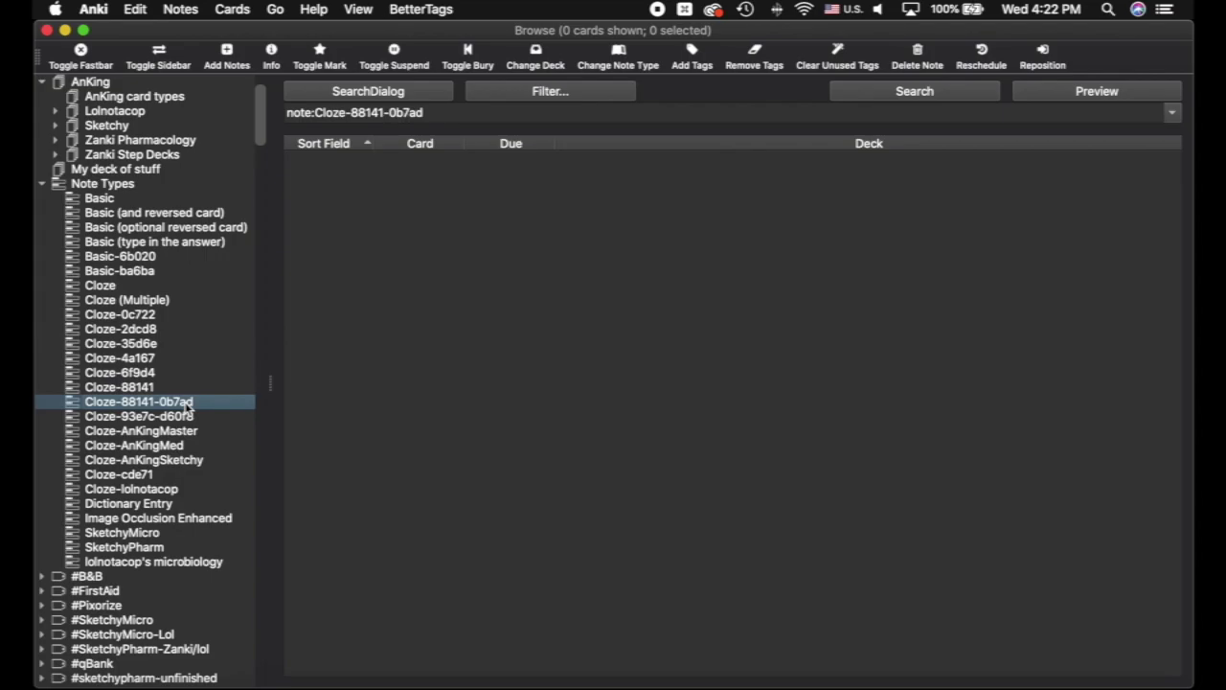
{"action": "left_click", "coordinate": [589, 195]}
{"action": "key", "text": "super+a"}
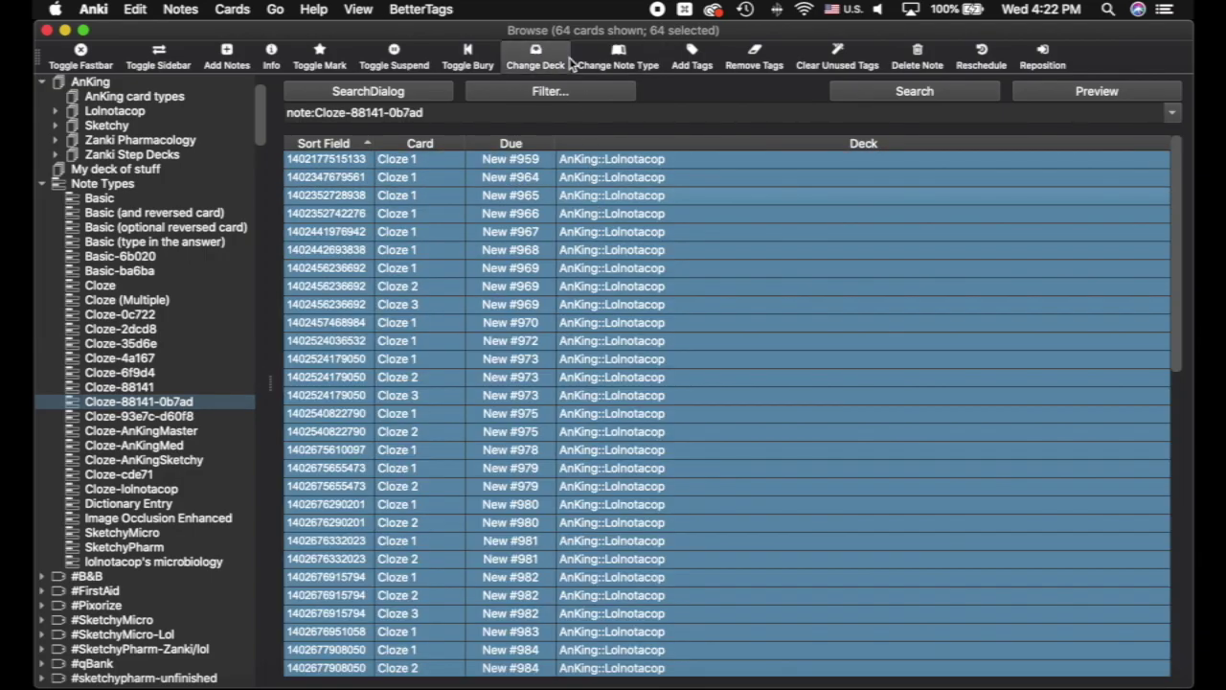
{"action": "left_click", "coordinate": [618, 57]}
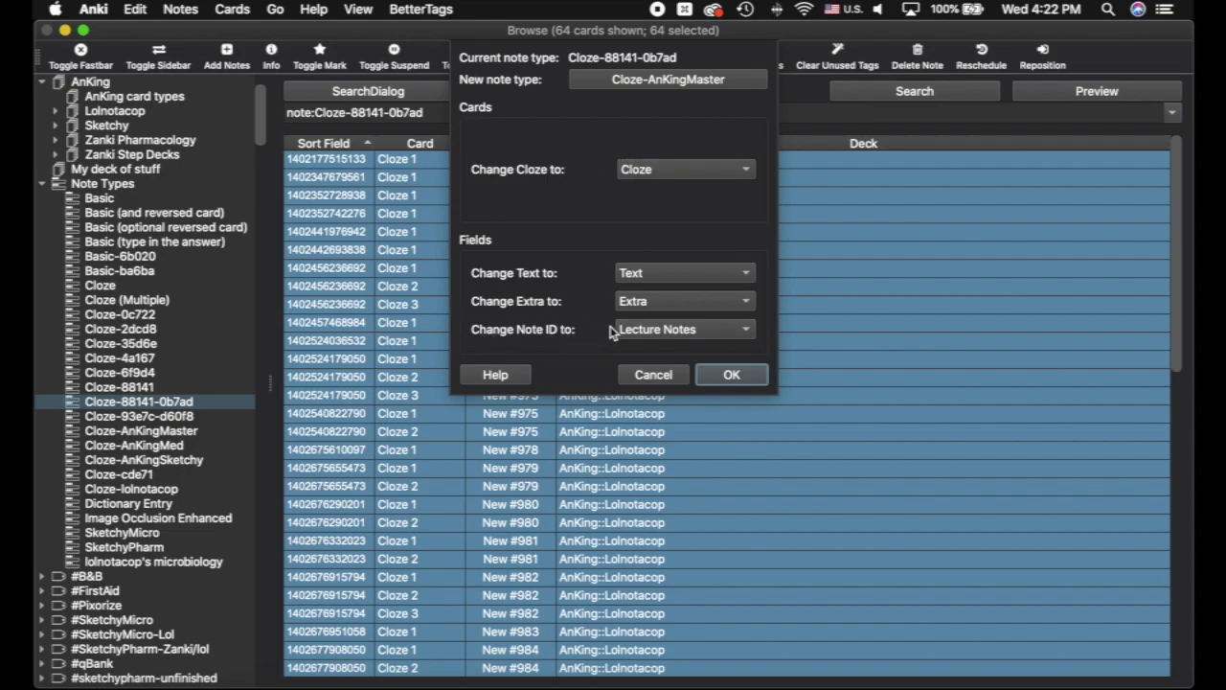
{"action": "left_click", "coordinate": [660, 328]}
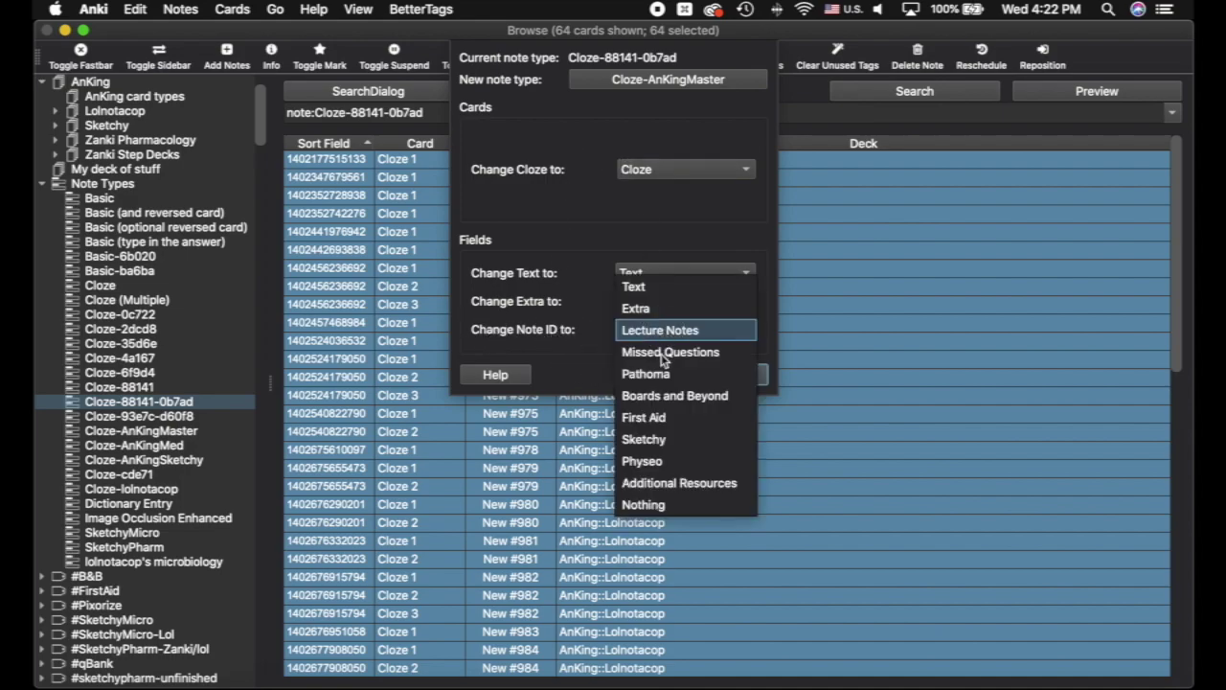
{"action": "left_click", "coordinate": [670, 504]}
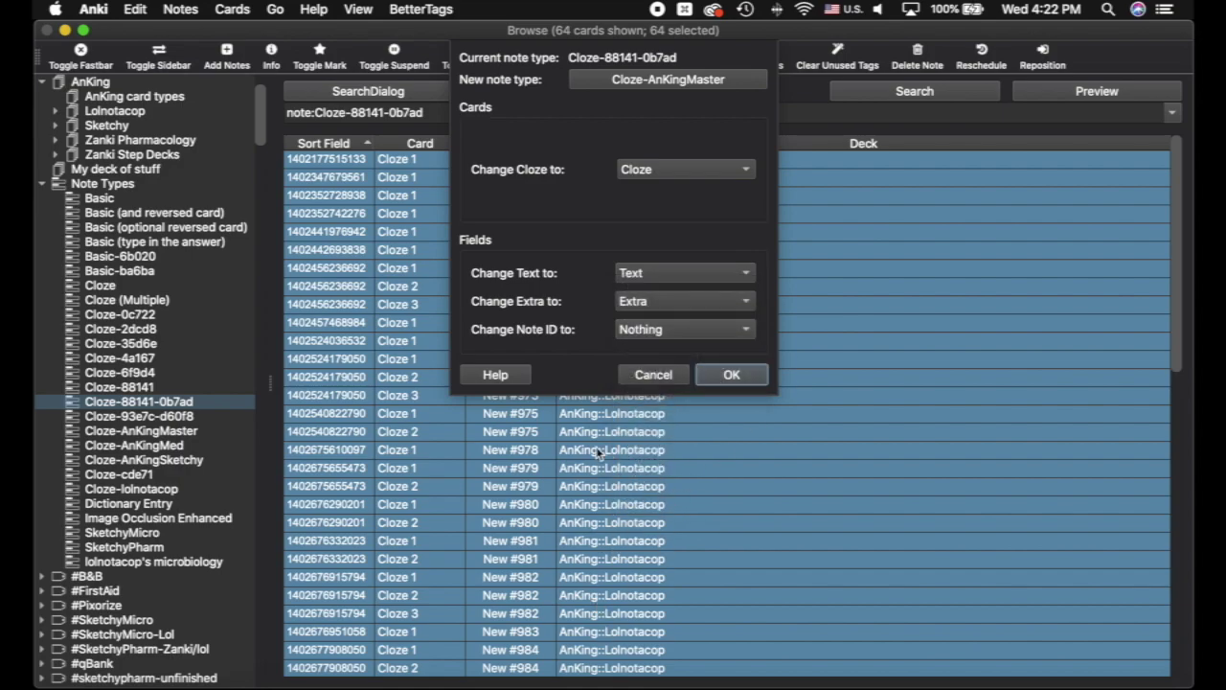
{"action": "left_click", "coordinate": [661, 333]}
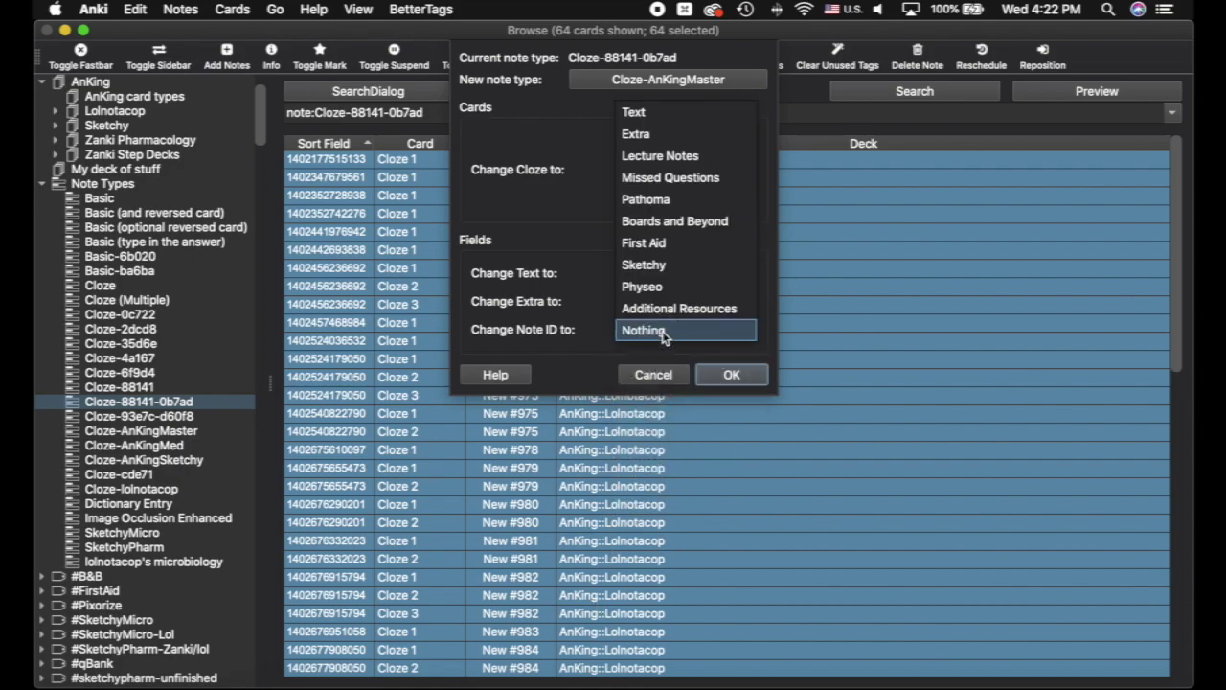
{"action": "left_click", "coordinate": [673, 157]}
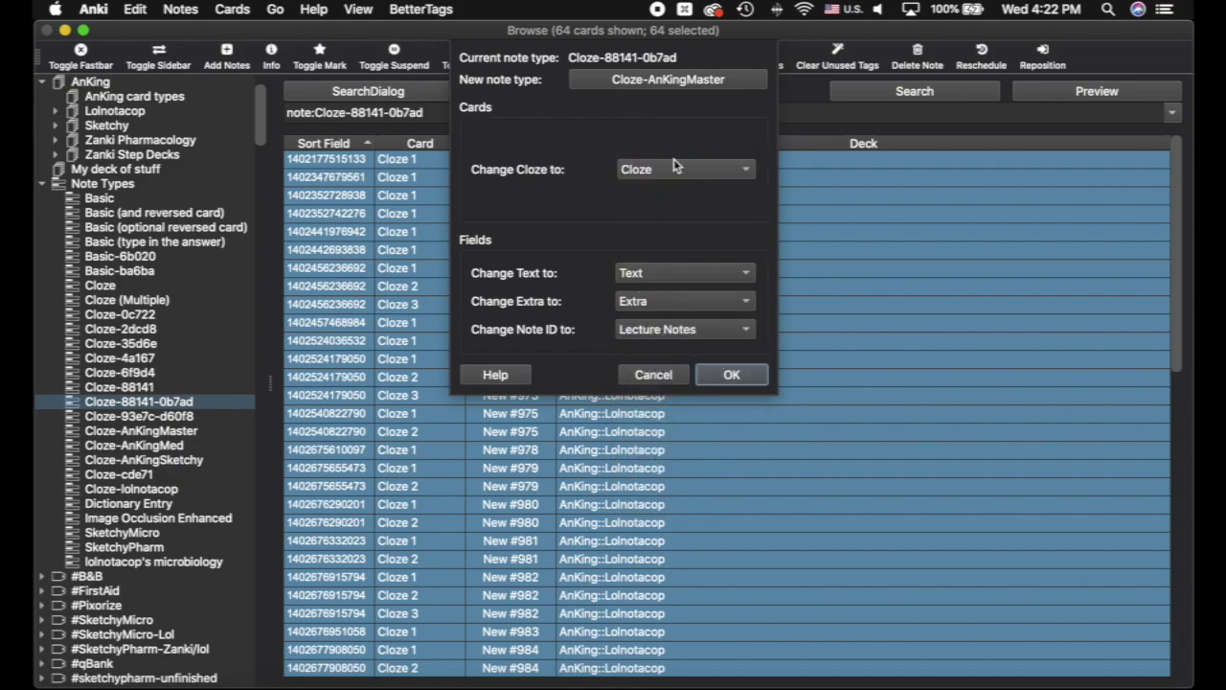
{"action": "left_click", "coordinate": [665, 328]}
{"action": "left_click", "coordinate": [669, 505]}
{"action": "left_click", "coordinate": [730, 376]}
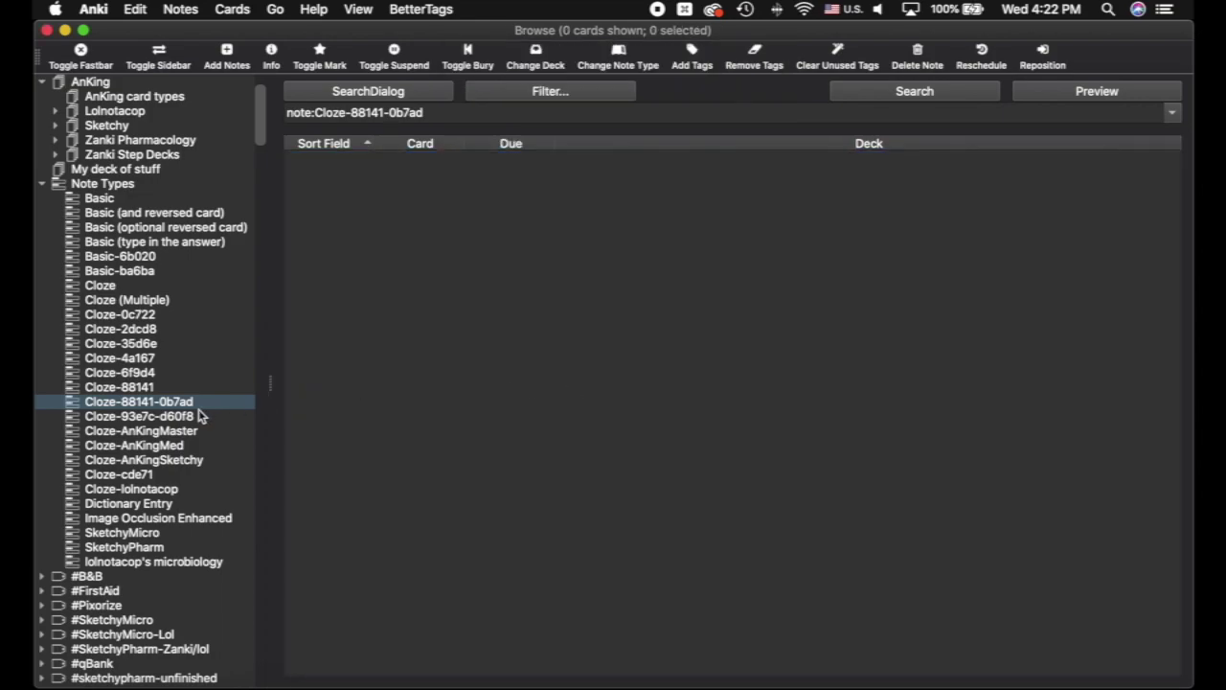
Convert both Cloze-93e7c-d60f8 cards to Cloze-AnKingMaster, mapping Audio to Nothing
{"action": "left_click", "coordinate": [201, 416]}
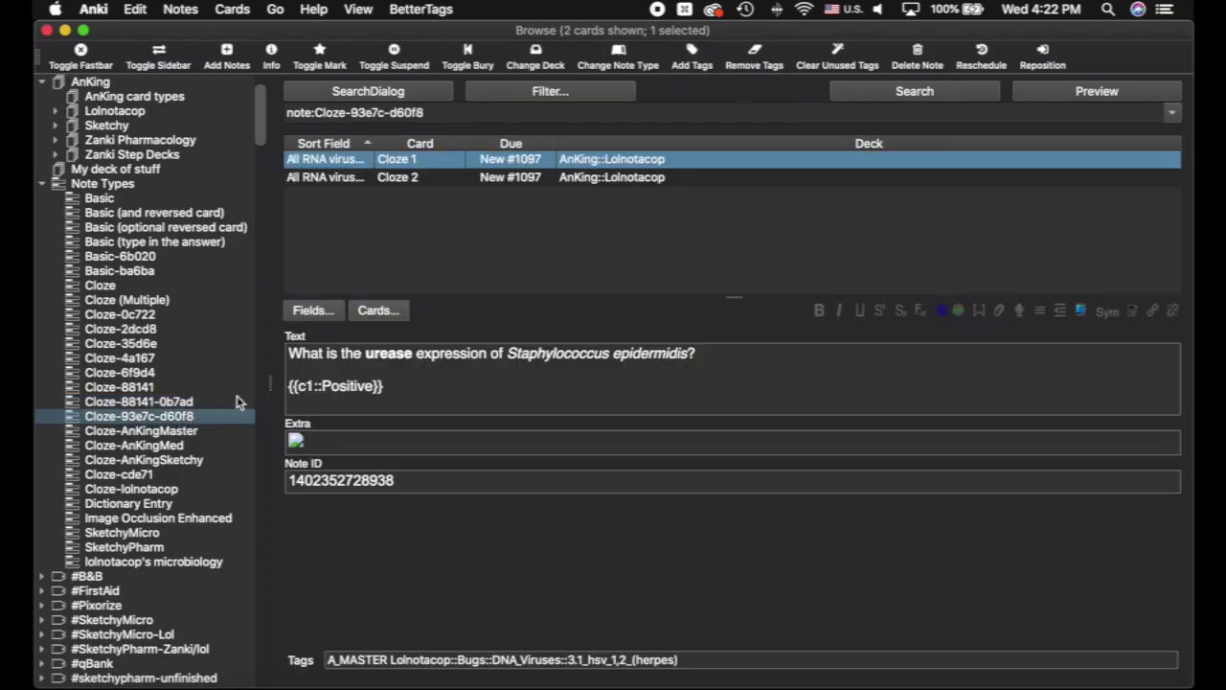
{"action": "left_click", "coordinate": [594, 178], "text": "shift"}
{"action": "left_click", "coordinate": [616, 59]}
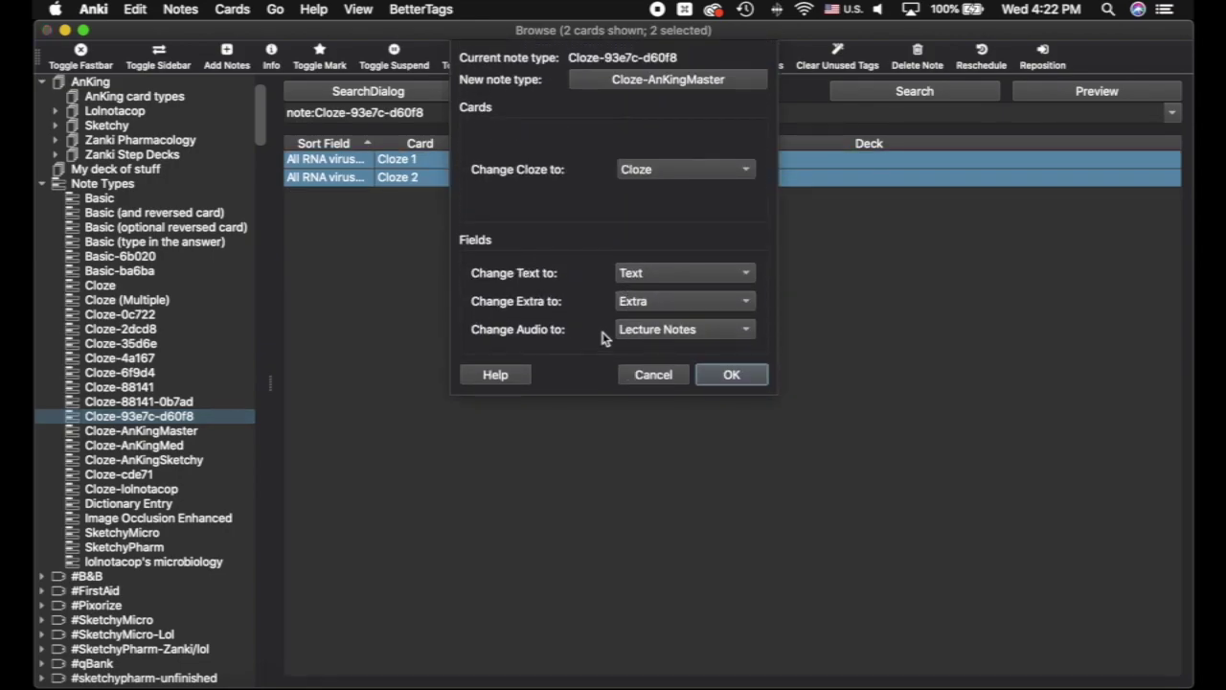
{"action": "left_click", "coordinate": [667, 330]}
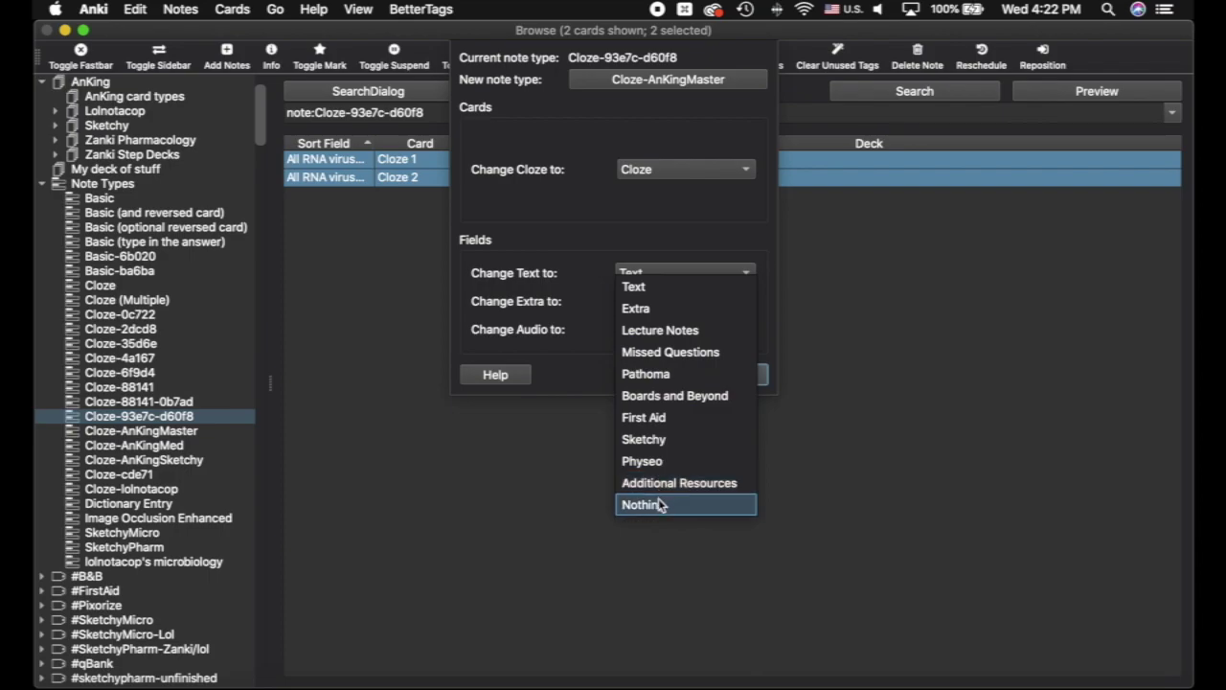
{"action": "left_click", "coordinate": [658, 500]}
{"action": "left_click", "coordinate": [678, 332]}
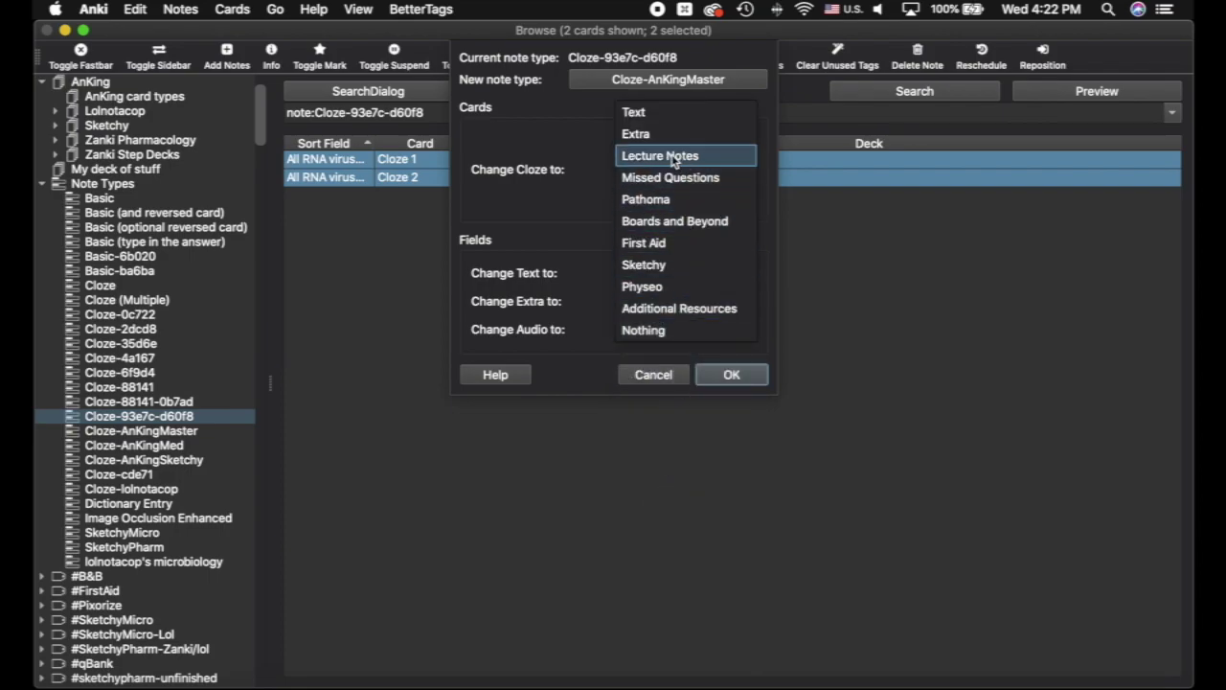
{"action": "left_click", "coordinate": [676, 333]}
{"action": "left_click", "coordinate": [738, 377]}
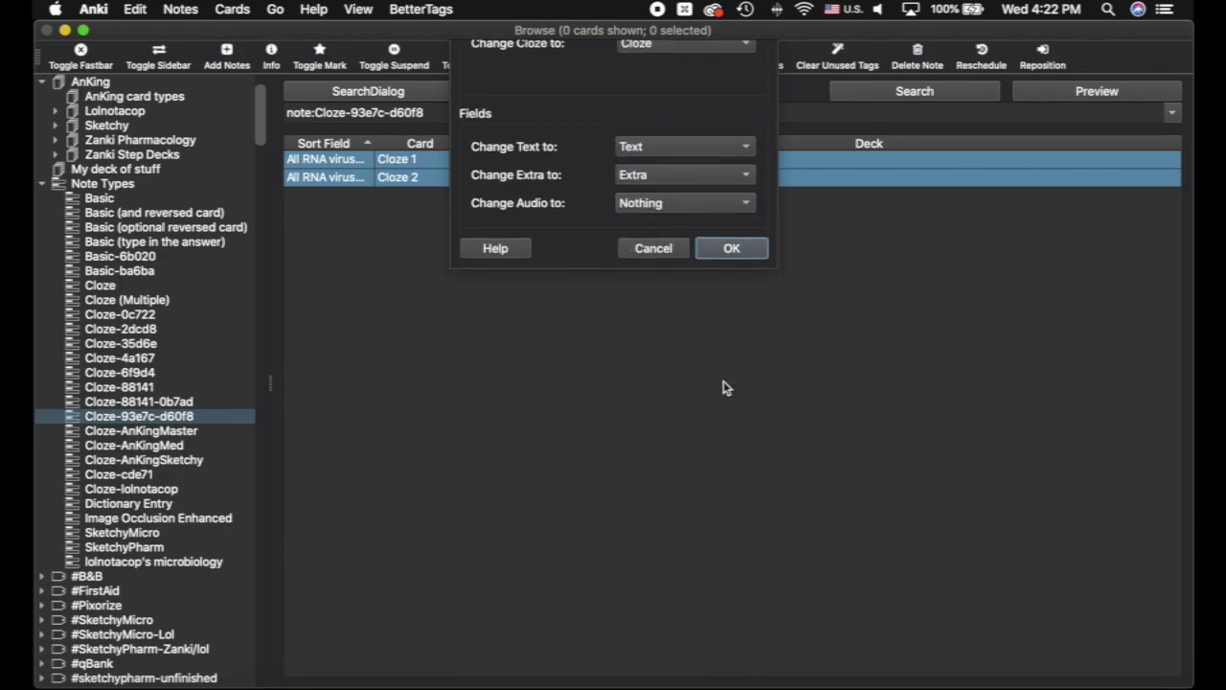
Compare the Cloze-AnKingMed, Cloze-AnKingSketchy and Cloze-AnKingMaster card lists and fields
{"action": "left_click", "coordinate": [171, 446]}
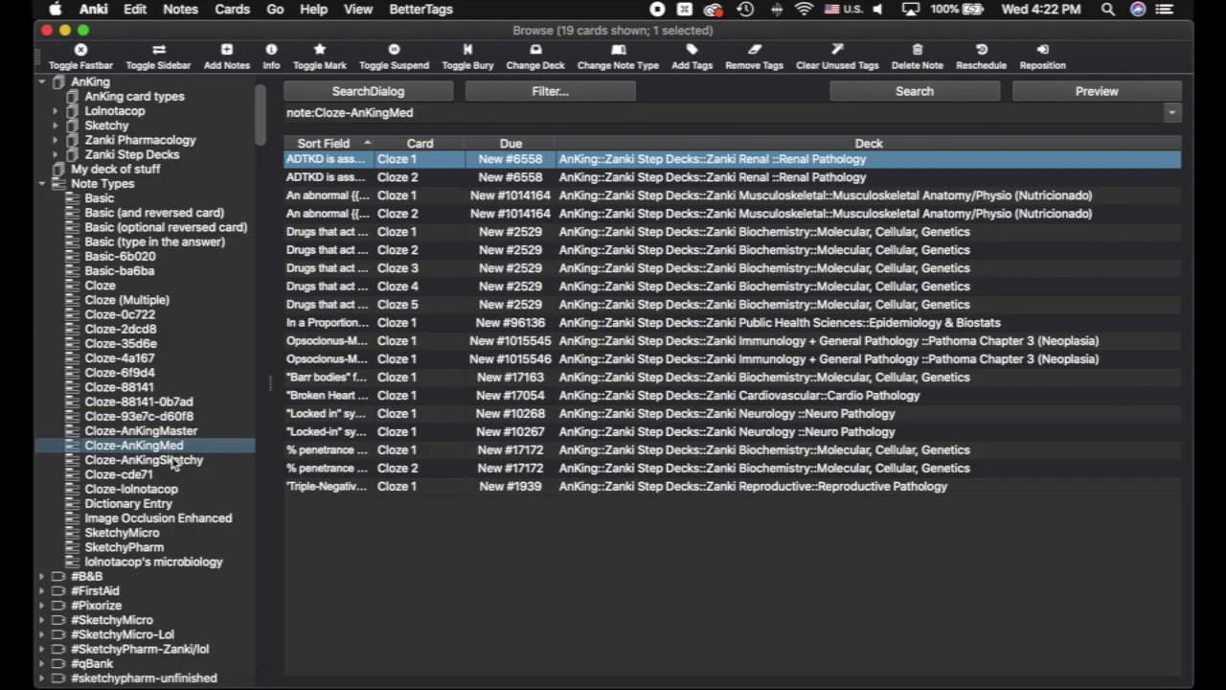
{"action": "left_click", "coordinate": [174, 446]}
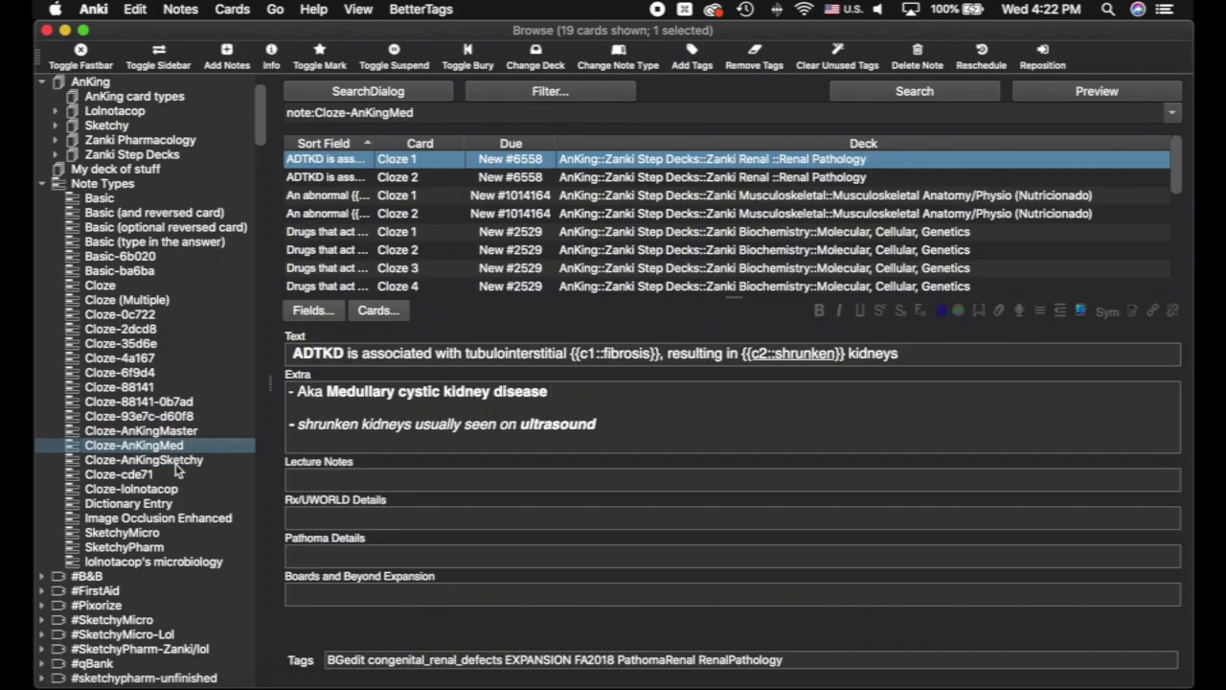
{"action": "left_click", "coordinate": [175, 462]}
{"action": "left_click", "coordinate": [160, 460]}
{"action": "left_click", "coordinate": [175, 431]}
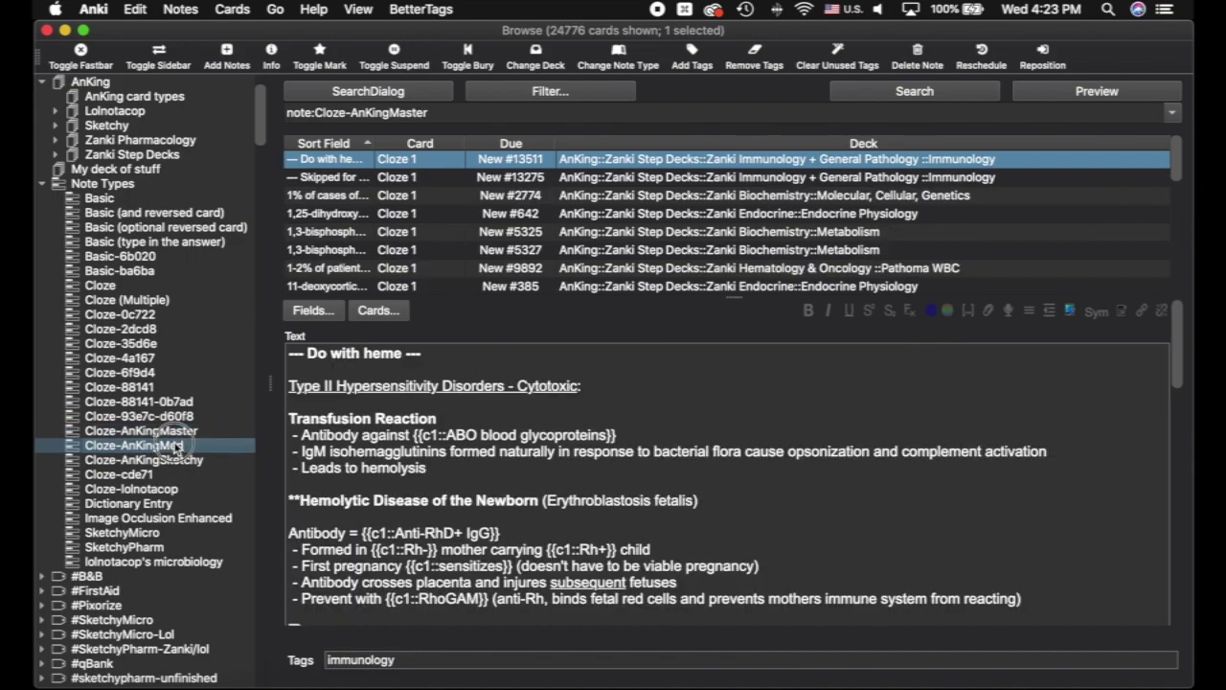
Convert all 19 Cloze-AnKingMed cards to Cloze-AnKingMaster with the default field mapping
{"action": "left_click", "coordinate": [482, 236]}
{"action": "key", "text": "super+a"}
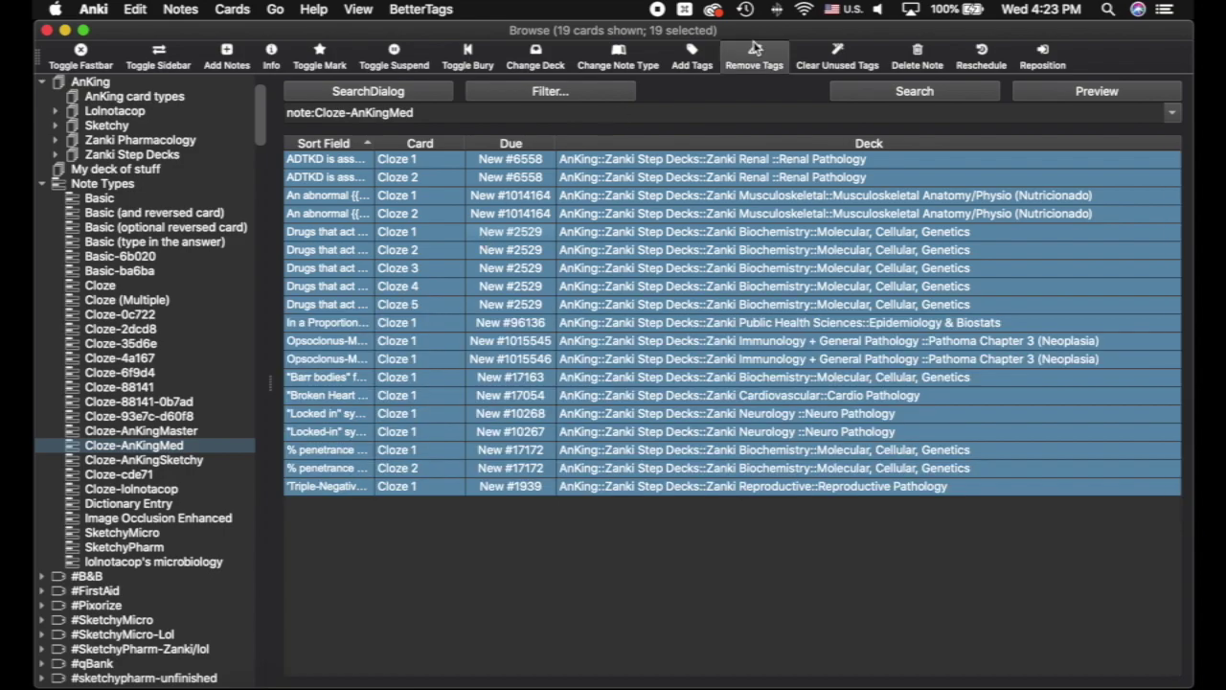
{"action": "left_click", "coordinate": [643, 64]}
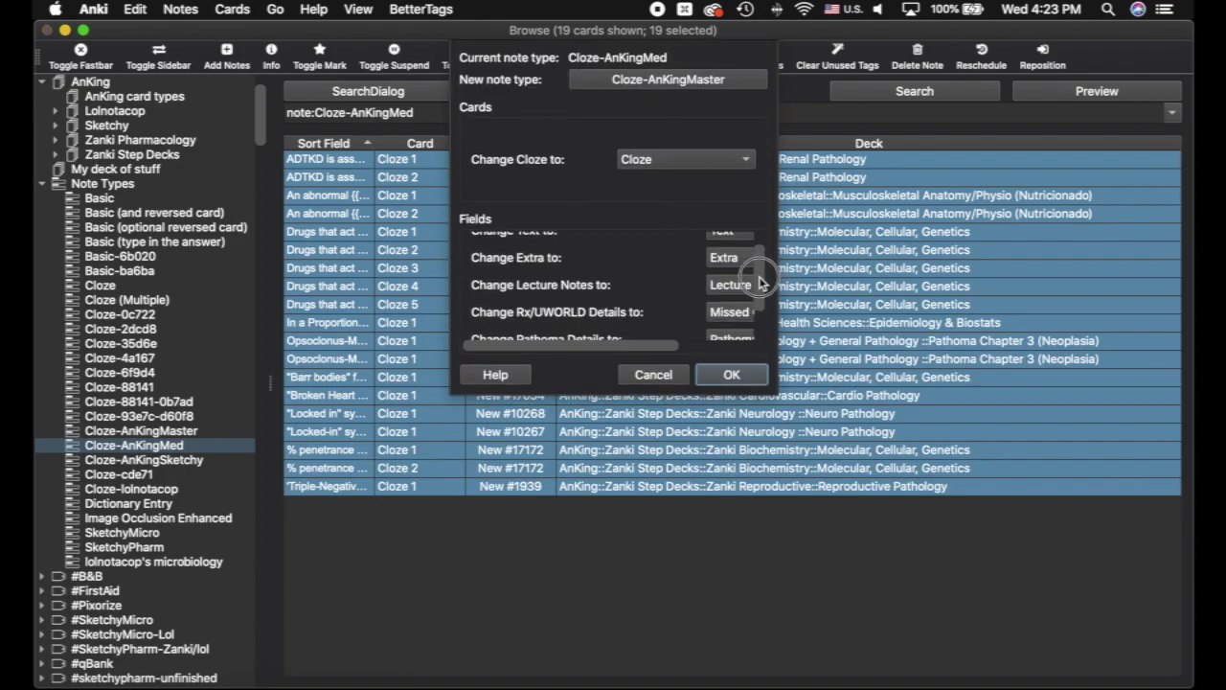
{"action": "scroll", "coordinate": [734, 293], "scroll_direction": "down", "scroll_amount": 3}
{"action": "left_click", "coordinate": [730, 375]}
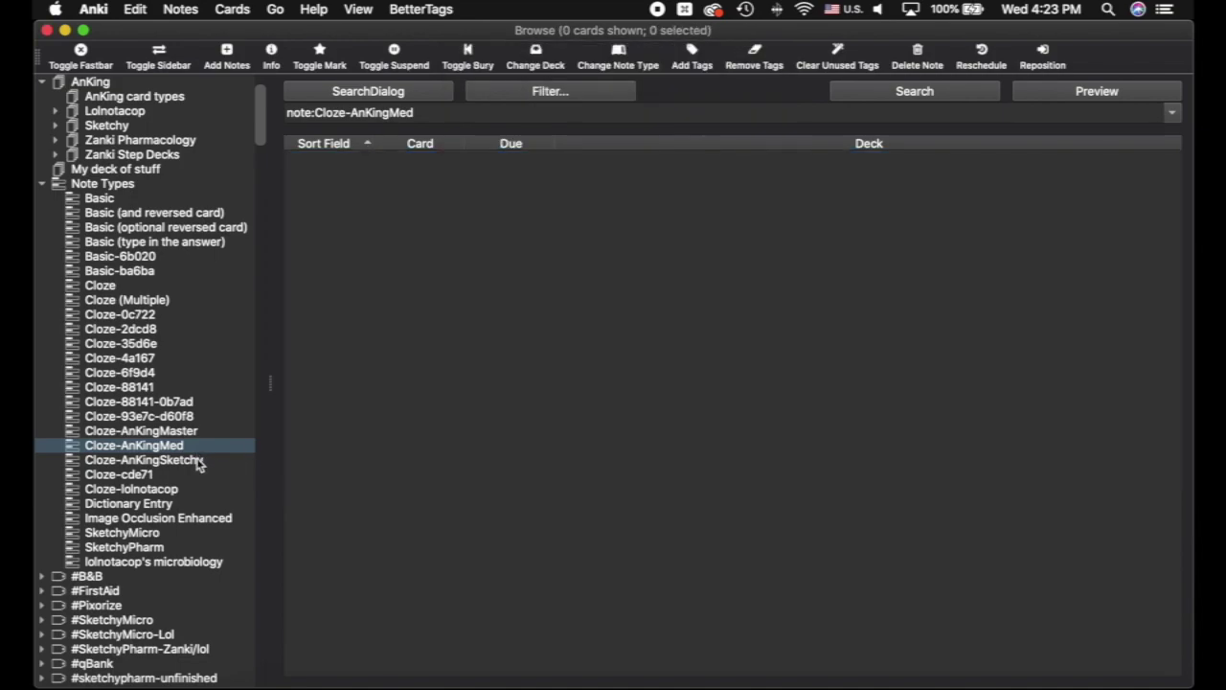
Select all 179 Cloze-AnKingSketchy cards for Cloze-AnKingMaster, mapping Full Sketch→Sketchy and First Aid→First Aid
{"action": "left_click", "coordinate": [198, 461]}
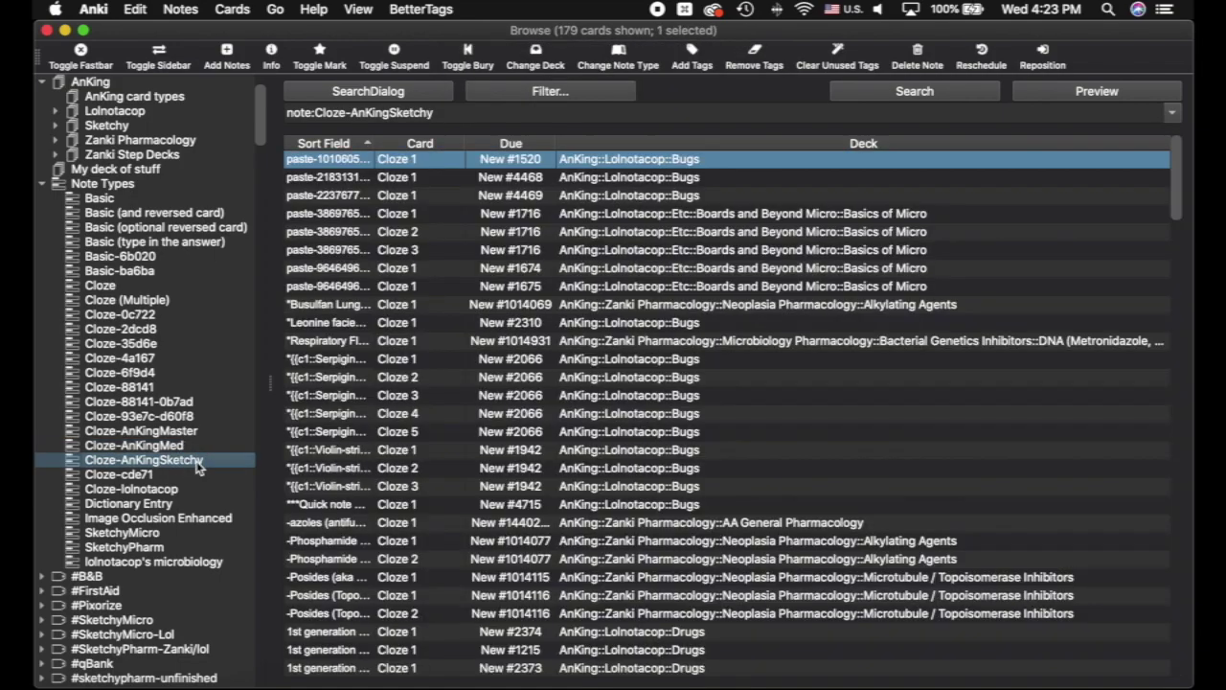
{"action": "left_click", "coordinate": [457, 181]}
{"action": "key", "text": "super+a"}
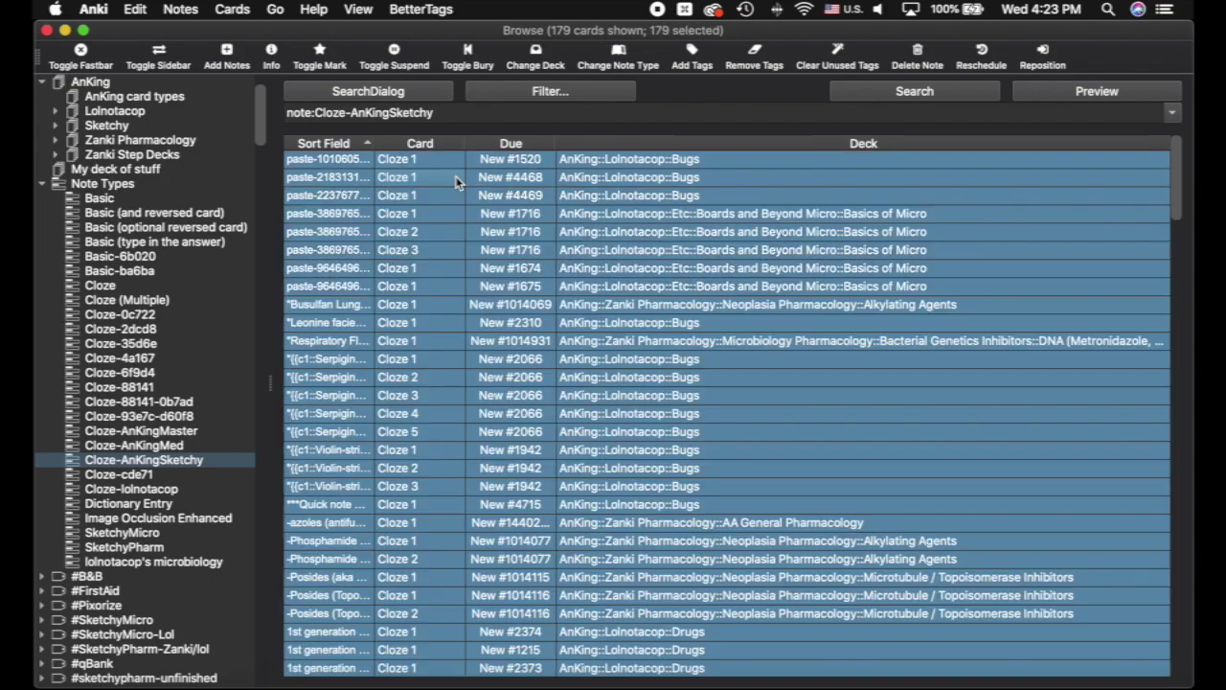
{"action": "left_click", "coordinate": [606, 67]}
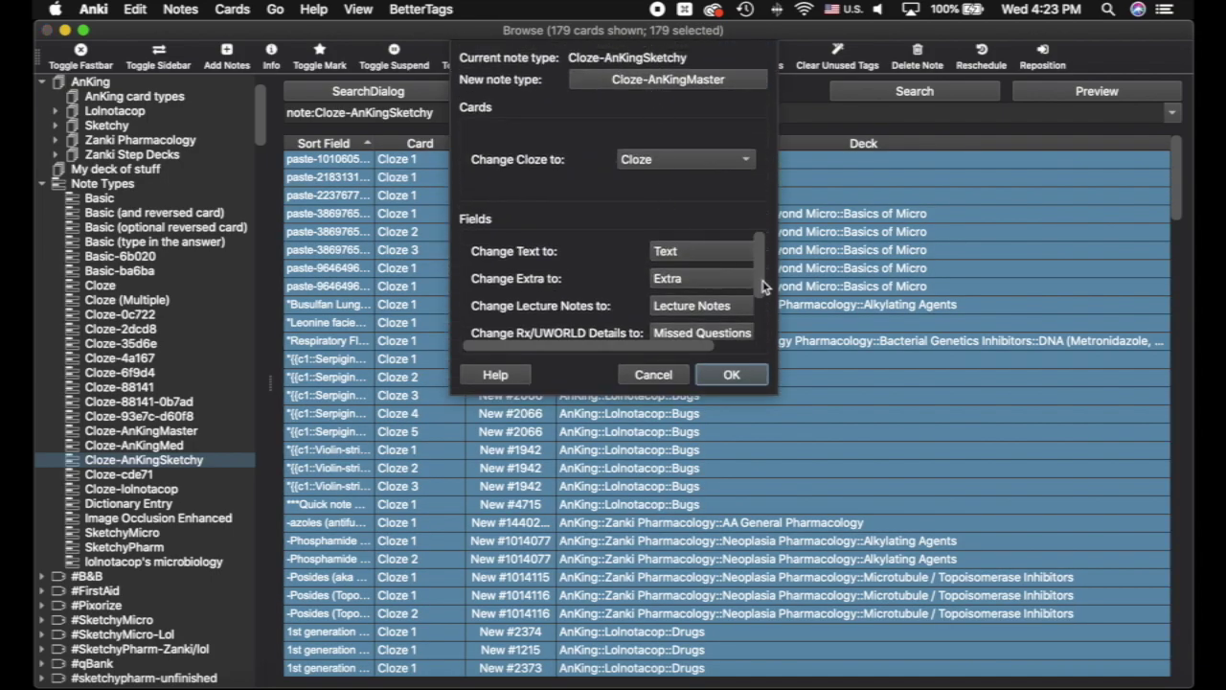
{"action": "left_click_drag", "start_coordinate": [764, 286], "coordinate": [758, 320]}
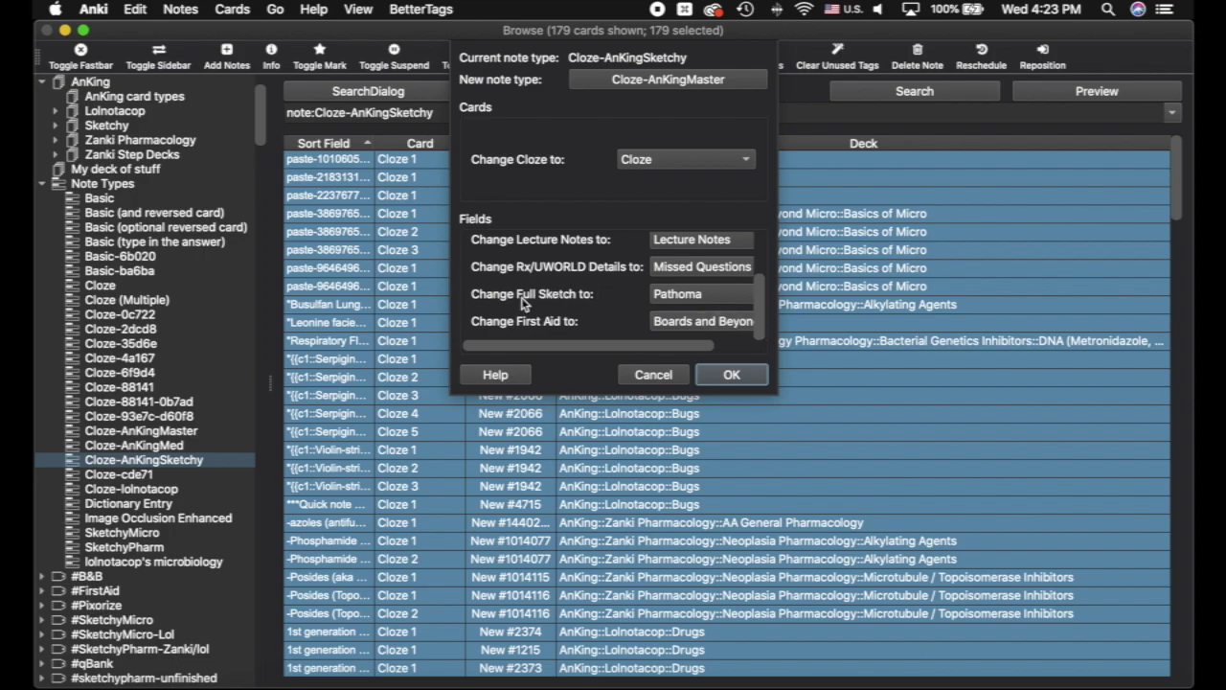
{"action": "left_click", "coordinate": [680, 295]}
{"action": "left_click", "coordinate": [684, 366]}
{"action": "left_click", "coordinate": [714, 323]}
{"action": "left_click", "coordinate": [716, 349]}
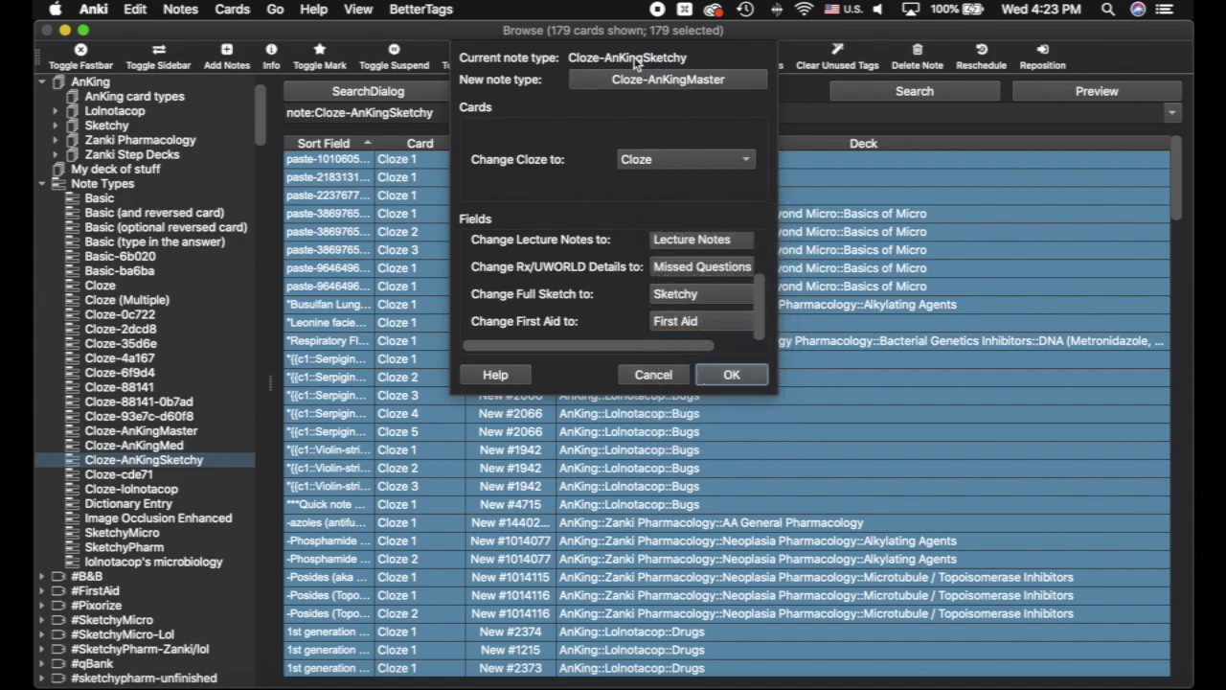
Finish the Sketchy conversion, then convert the nine Cloze-cde71 cards to Cloze-AnKingMaster
{"action": "left_click", "coordinate": [731, 373]}
{"action": "left_click", "coordinate": [119, 475]}
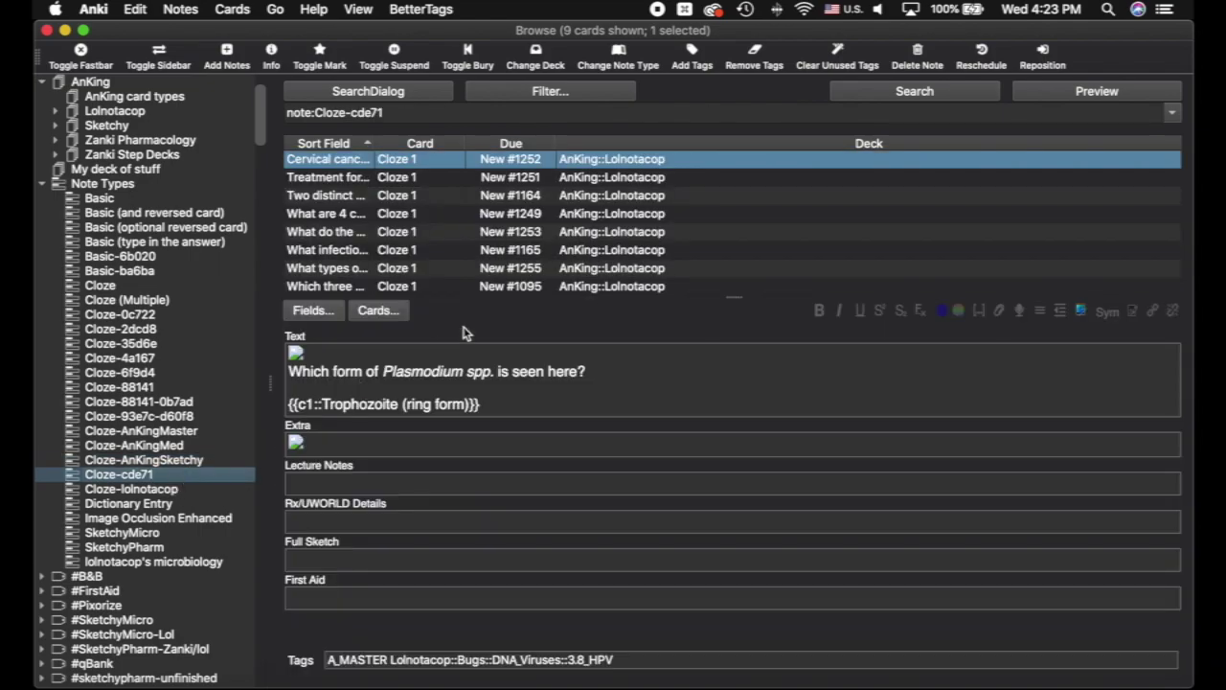
{"action": "key", "text": "super+a"}
{"action": "left_click", "coordinate": [621, 56]}
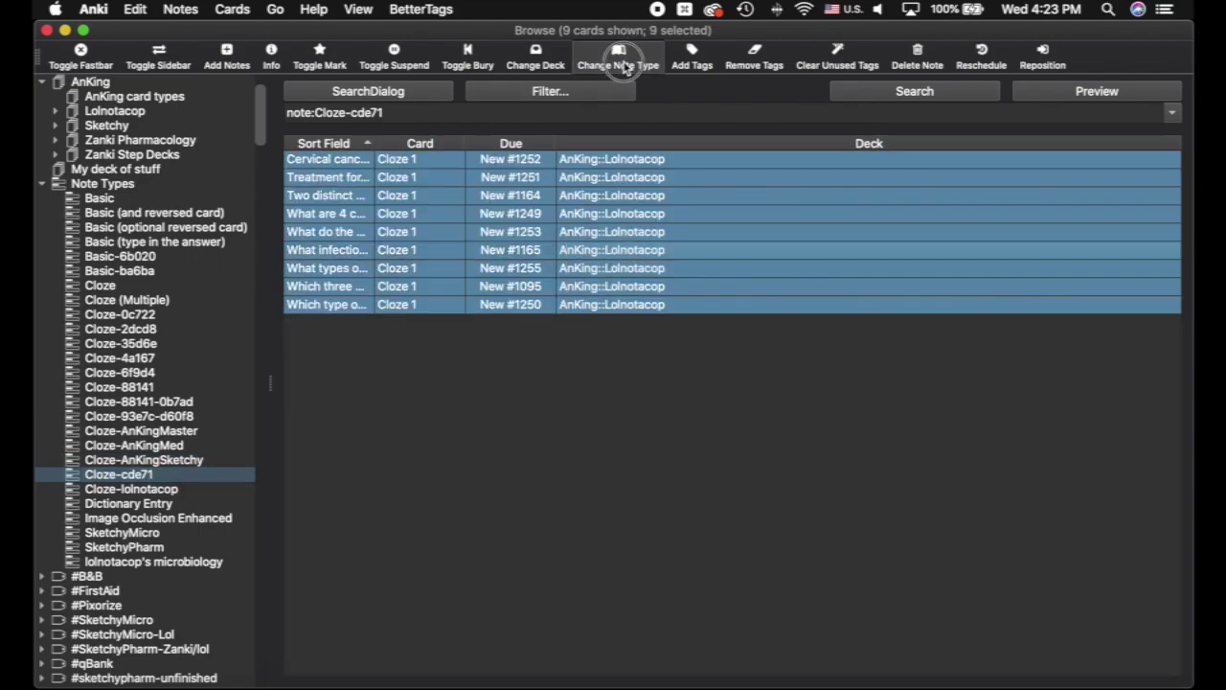
{"action": "left_click", "coordinate": [726, 375]}
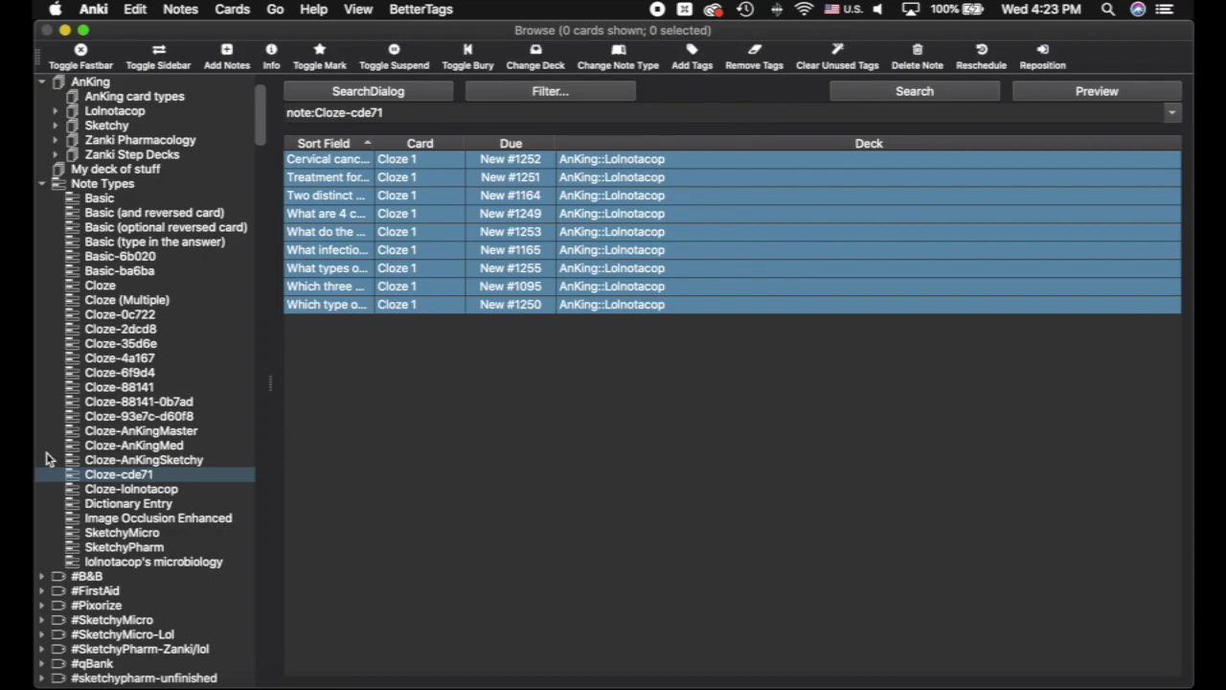
Convert all 4,058 Cloze-lolnotacop cards to Cloze-AnKingMaster
{"action": "left_click", "coordinate": [182, 489]}
{"action": "left_click", "coordinate": [517, 232]}
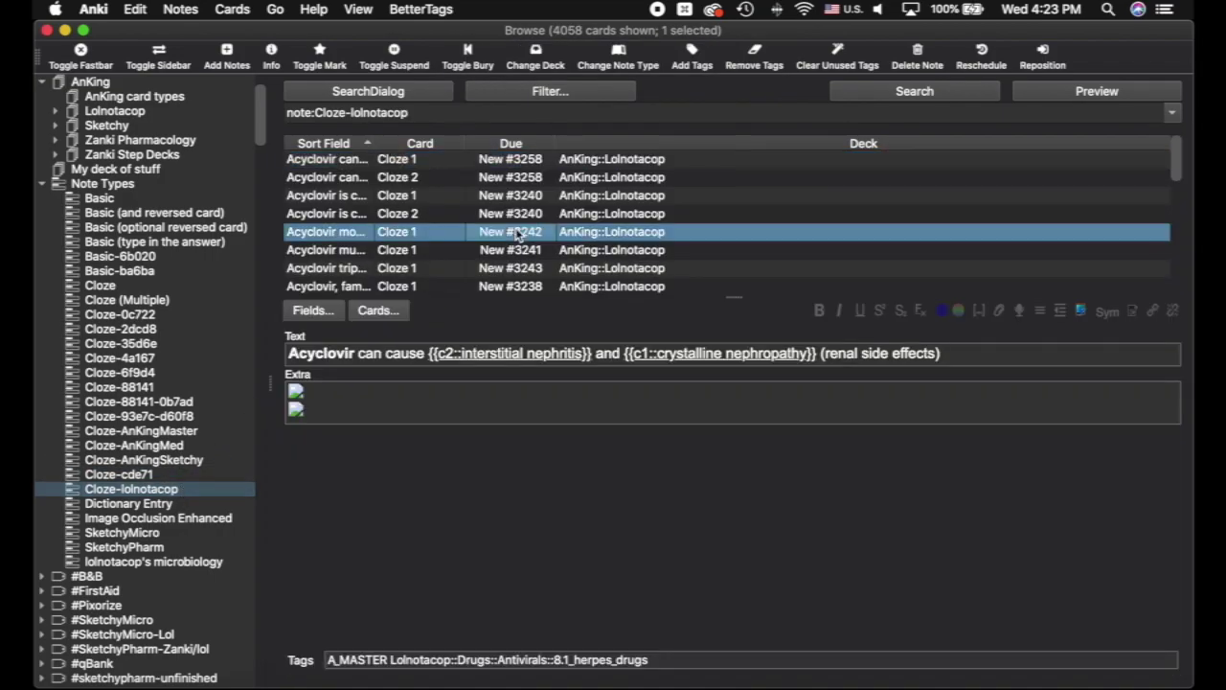
{"action": "key", "text": "super+a"}
{"action": "left_click", "coordinate": [632, 68]}
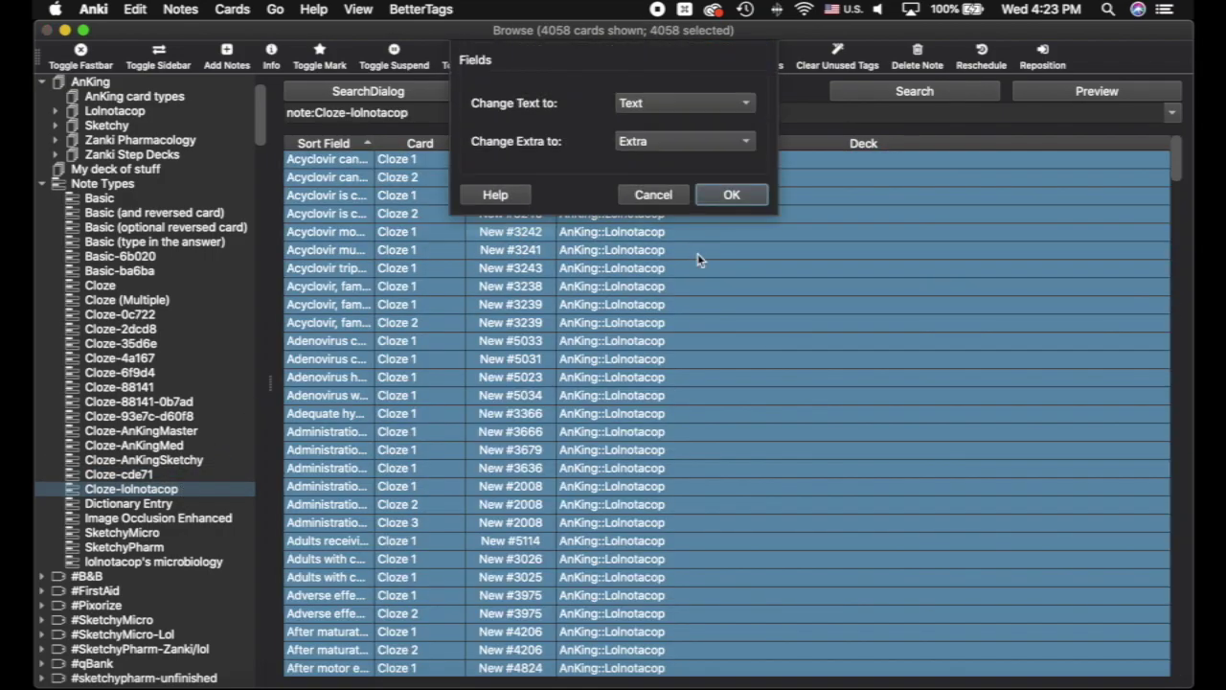
{"action": "left_click", "coordinate": [733, 375]}
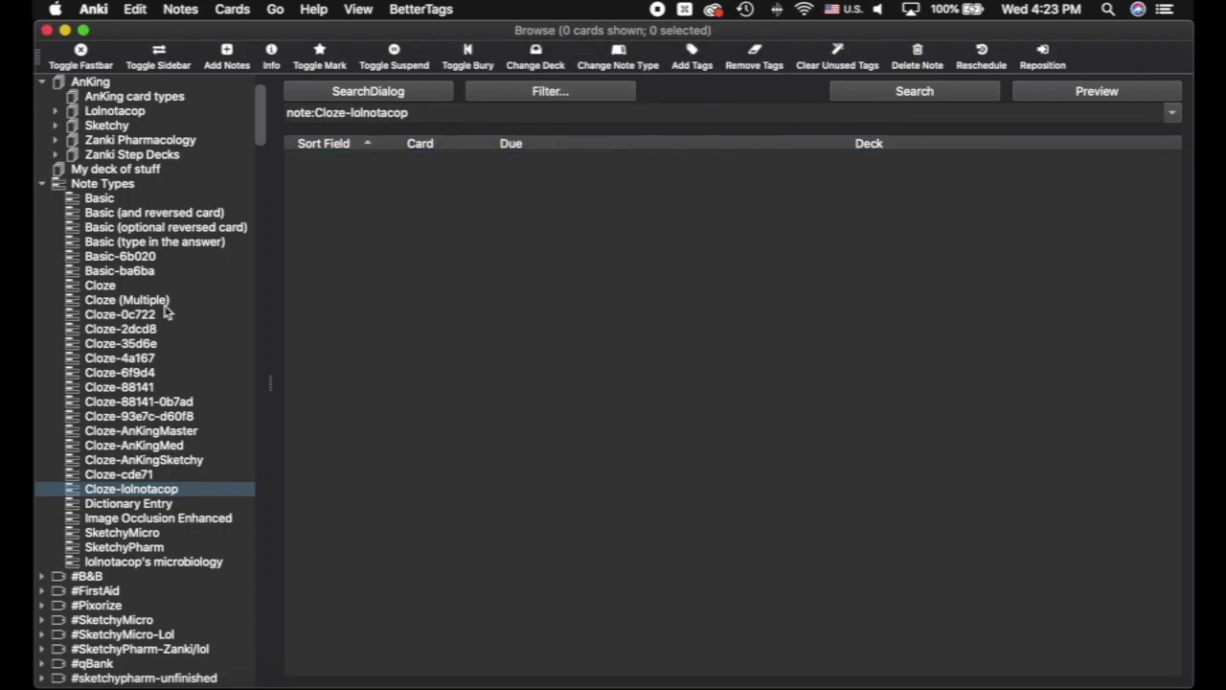
Look through the Cloze (Multiple) card list
{"action": "left_click", "coordinate": [174, 302]}
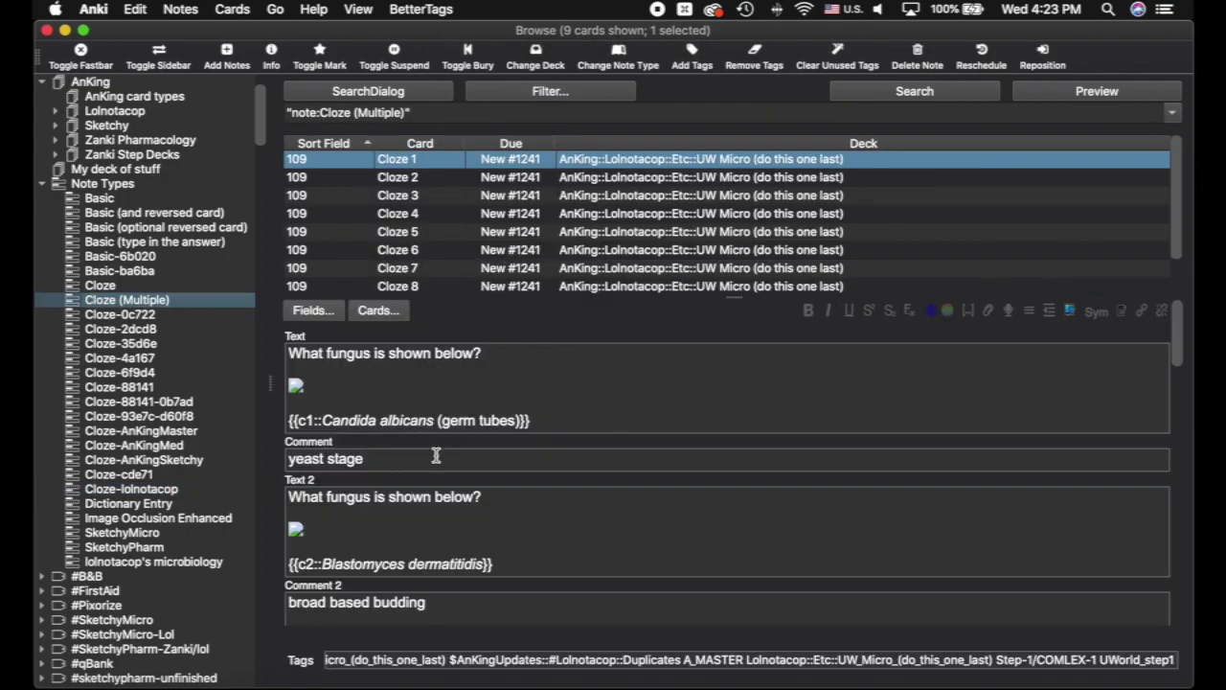
{"action": "scroll", "coordinate": [436, 456], "scroll_direction": "down", "scroll_amount": 10}
{"action": "scroll", "coordinate": [436, 456], "scroll_direction": "down", "scroll_amount": 10}
{"action": "scroll", "coordinate": [436, 456], "scroll_direction": "up", "scroll_amount": 20}
{"action": "scroll", "coordinate": [435, 456], "scroll_direction": "up", "scroll_amount": 2}
{"action": "scroll", "coordinate": [396, 512], "scroll_direction": "down", "scroll_amount": 5}
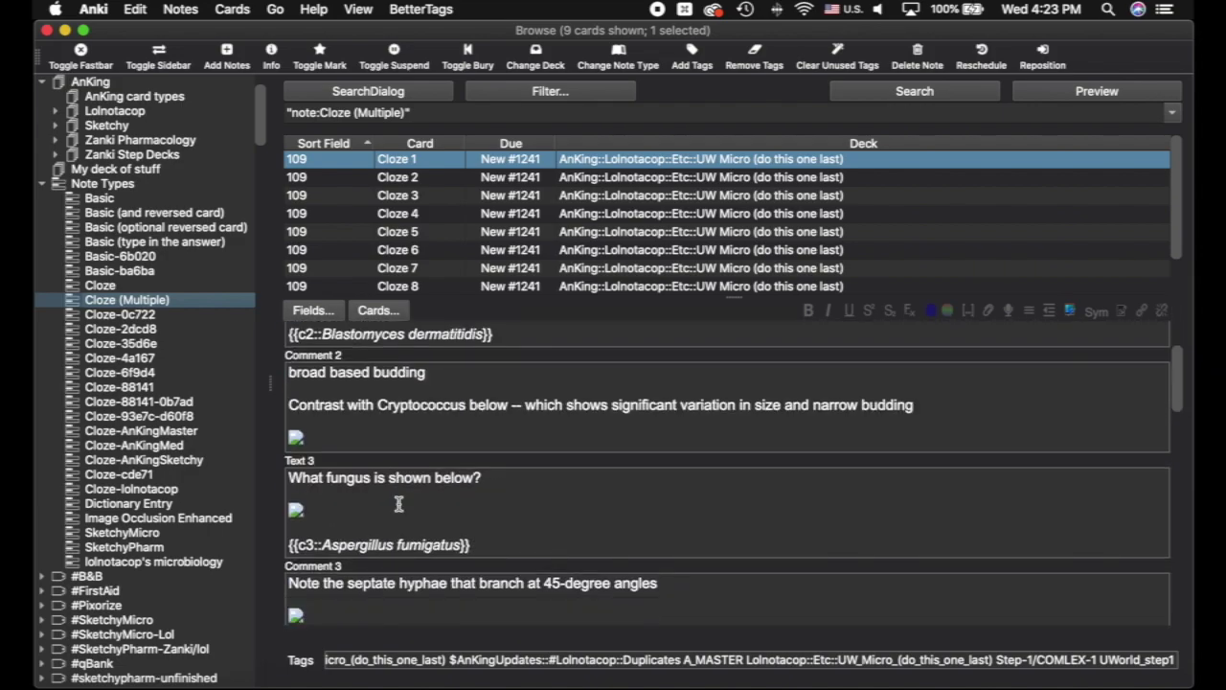
{"action": "scroll", "coordinate": [396, 504], "scroll_direction": "down", "scroll_amount": 1}
Convert the 960 lolnotacop's microbiology cards to Cloze-AnKingMaster, then list the Basic cards
{"action": "left_click", "coordinate": [143, 489]}
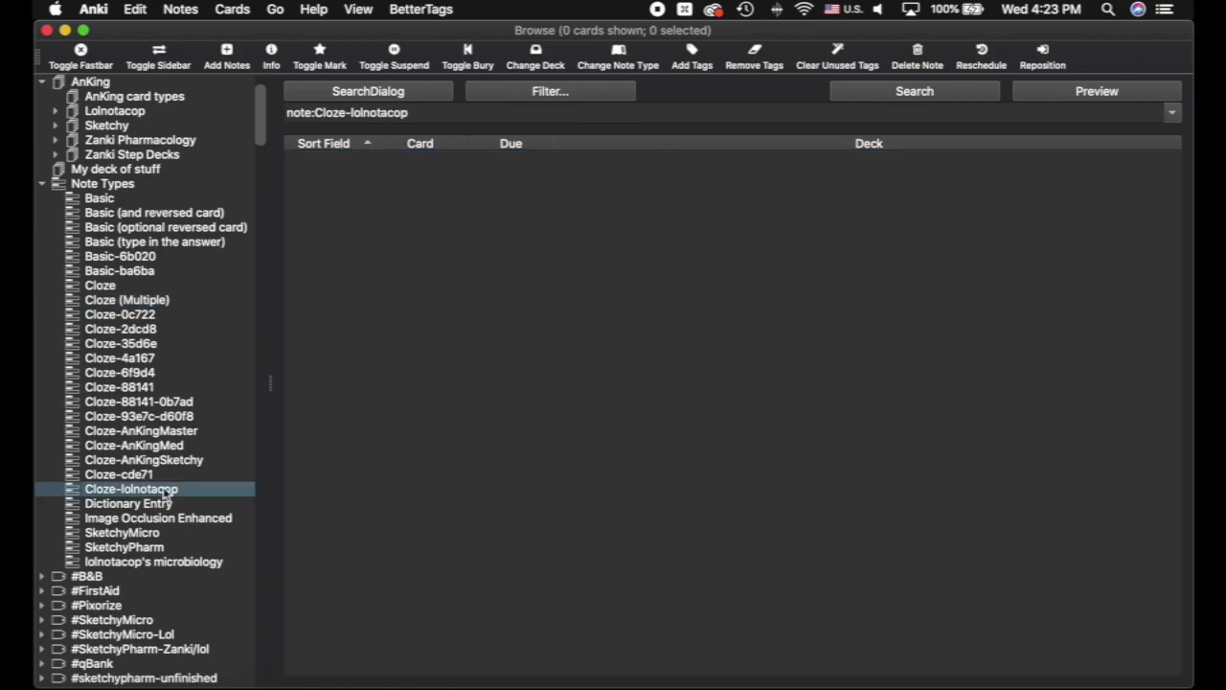
{"action": "left_click", "coordinate": [154, 563]}
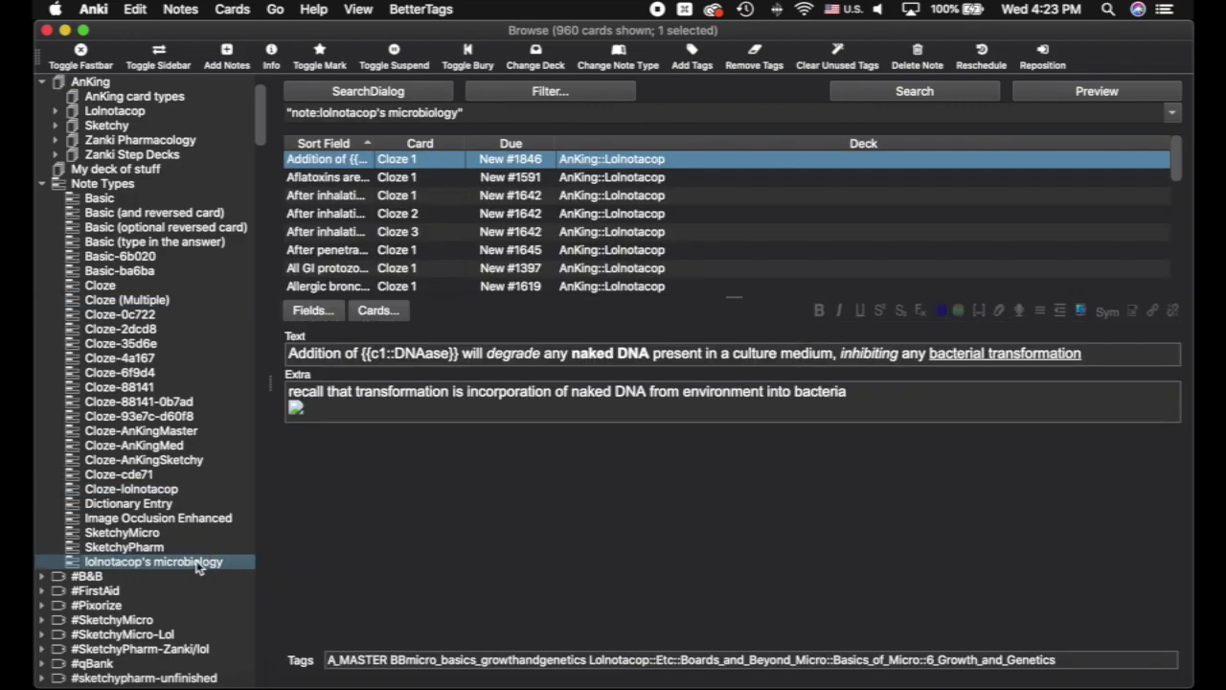
{"action": "left_click", "coordinate": [468, 204]}
{"action": "key", "text": "super+a"}
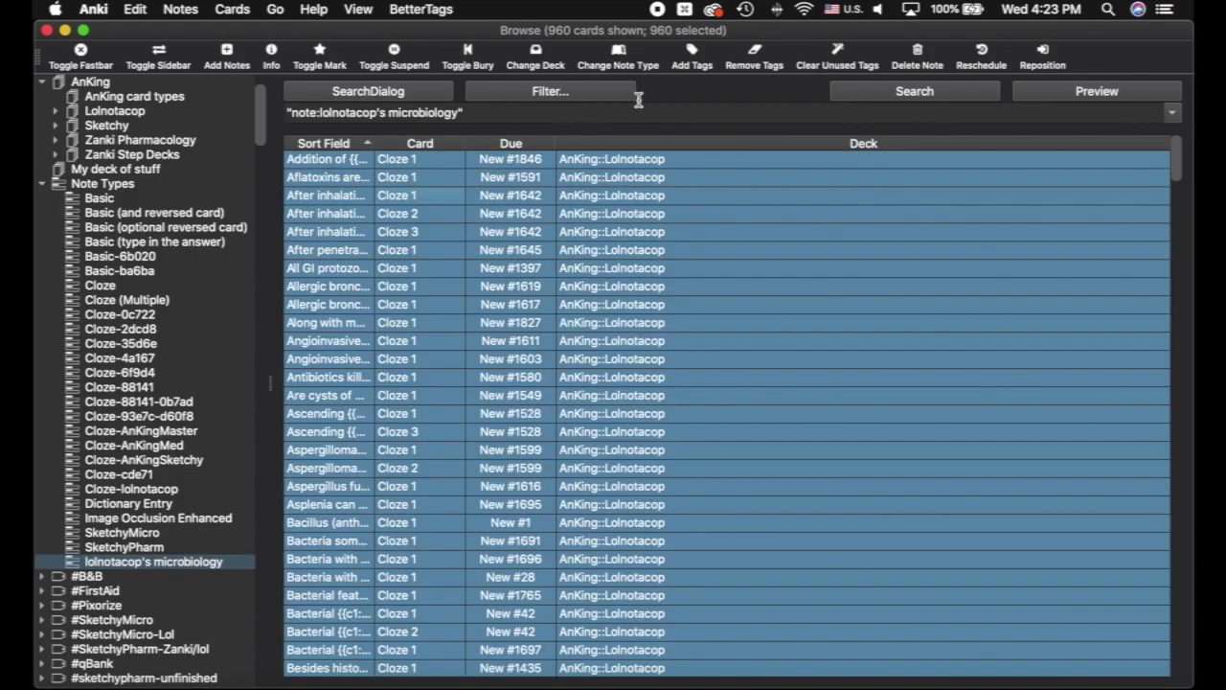
{"action": "left_click", "coordinate": [638, 55]}
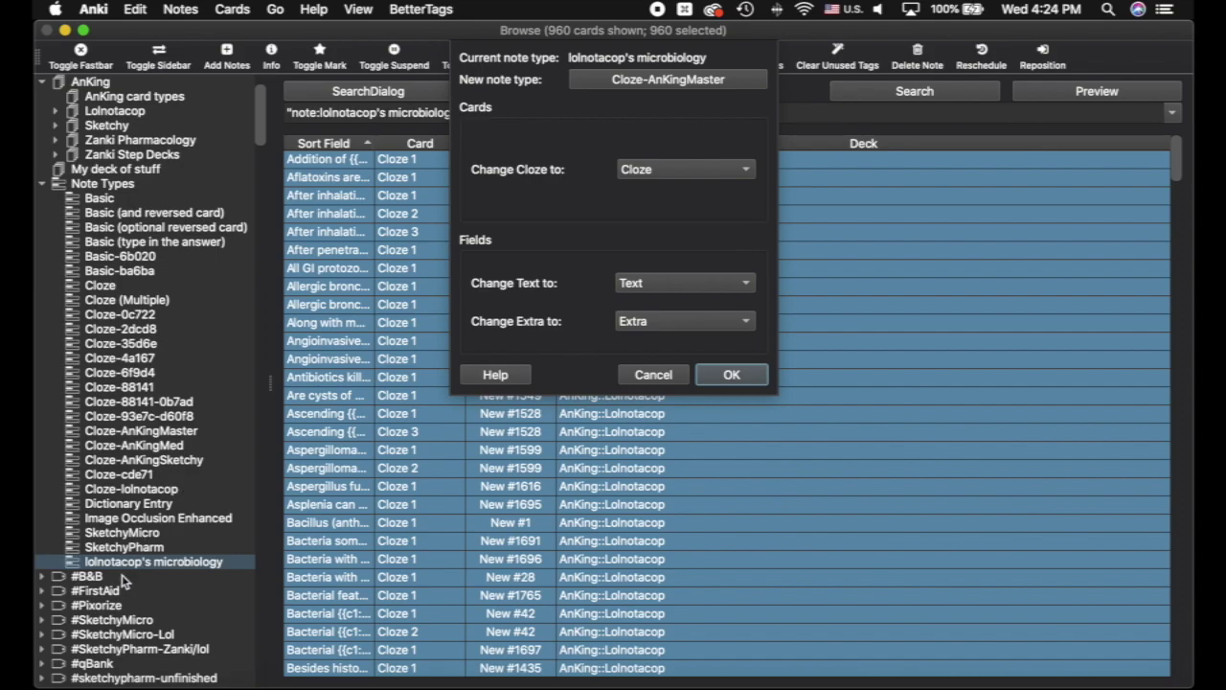
{"action": "left_click", "coordinate": [757, 375]}
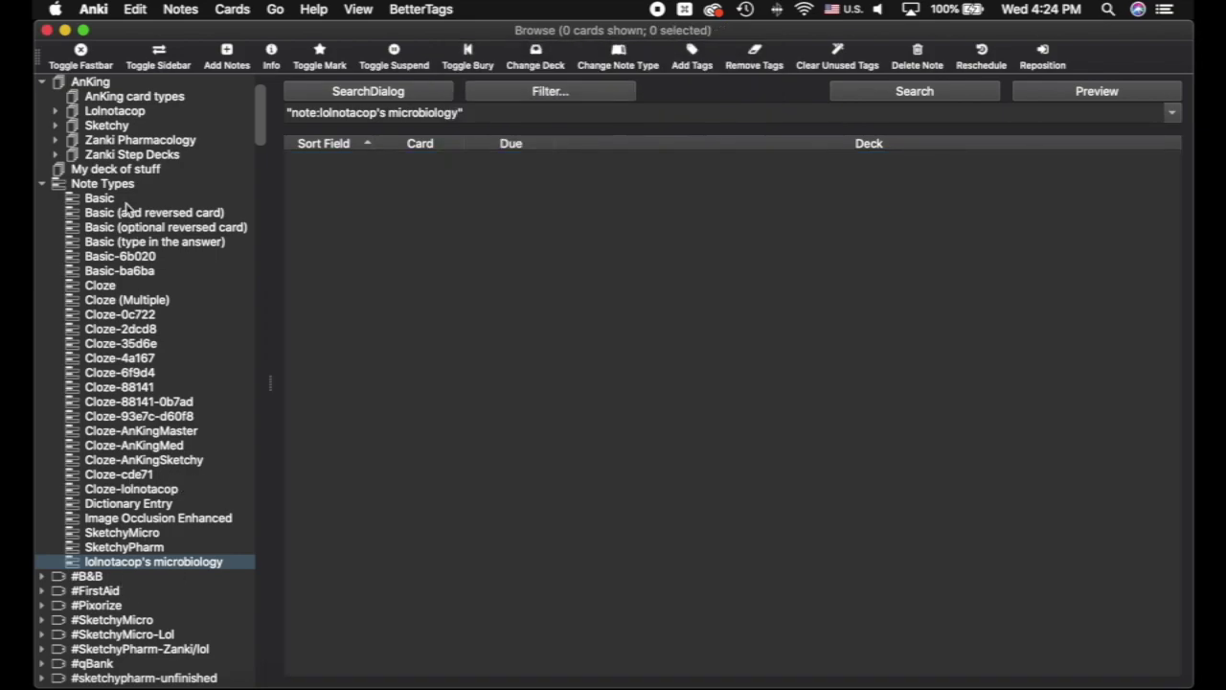
{"action": "left_click", "coordinate": [100, 198]}
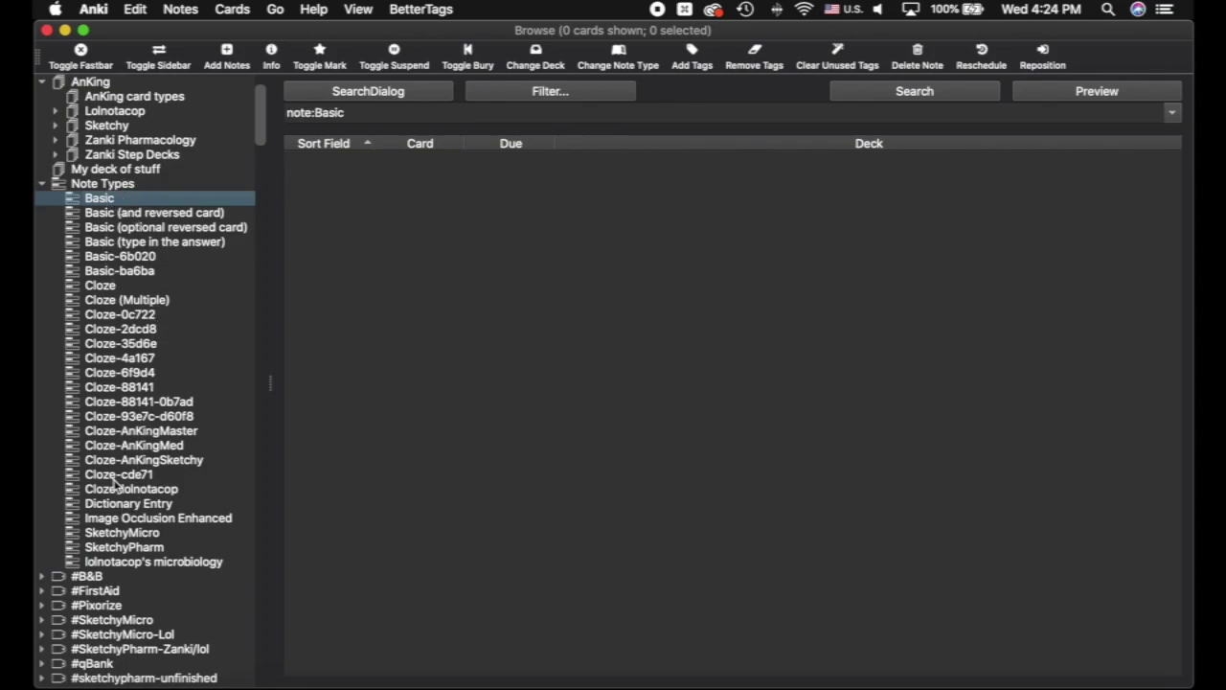
Convert the Pseudotumor Cerebri Basic-ba6ba card to Cloze-AnKingMaster, Front→Text and Back→Extra
{"action": "left_click", "coordinate": [121, 257]}
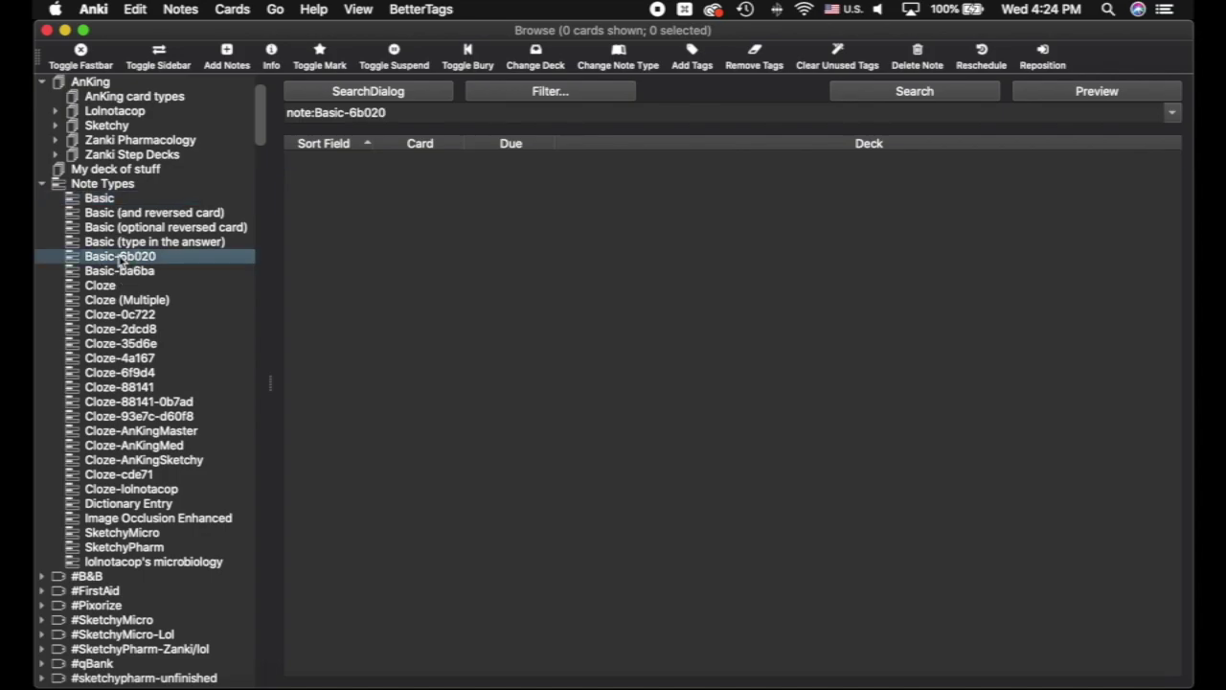
{"action": "left_click", "coordinate": [124, 214]}
{"action": "left_click", "coordinate": [134, 241]}
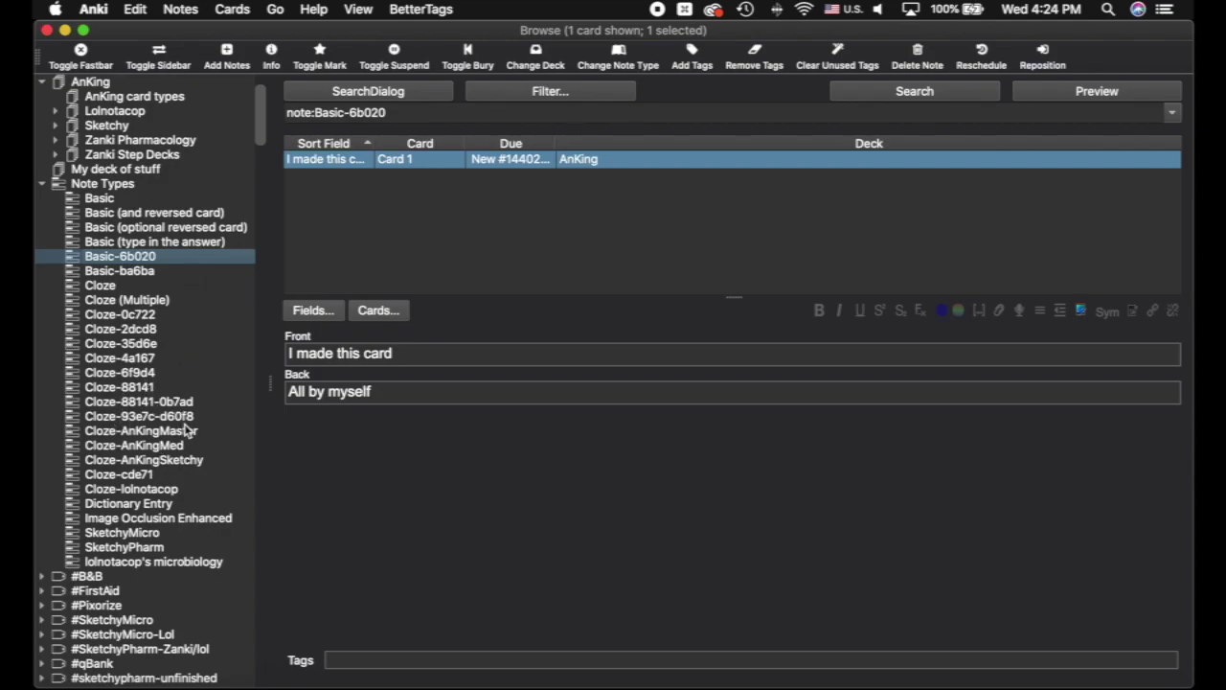
{"action": "left_click", "coordinate": [140, 272]}
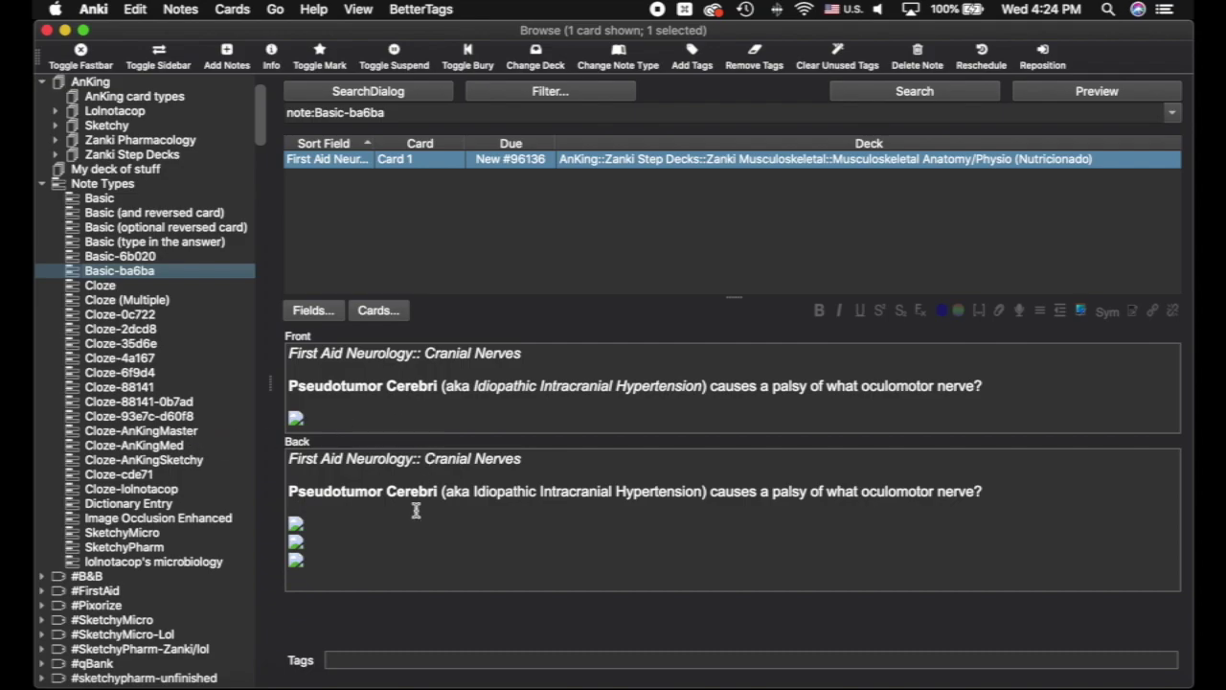
{"action": "left_click", "coordinate": [644, 60]}
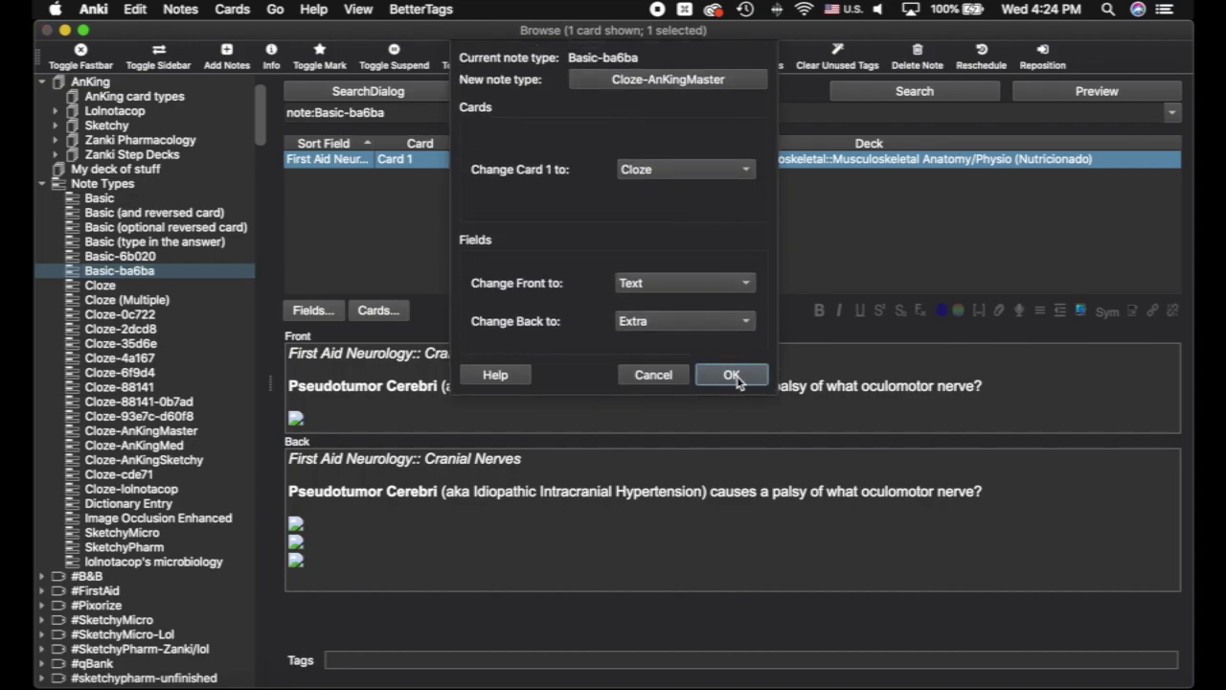
{"action": "left_click", "coordinate": [750, 377]}
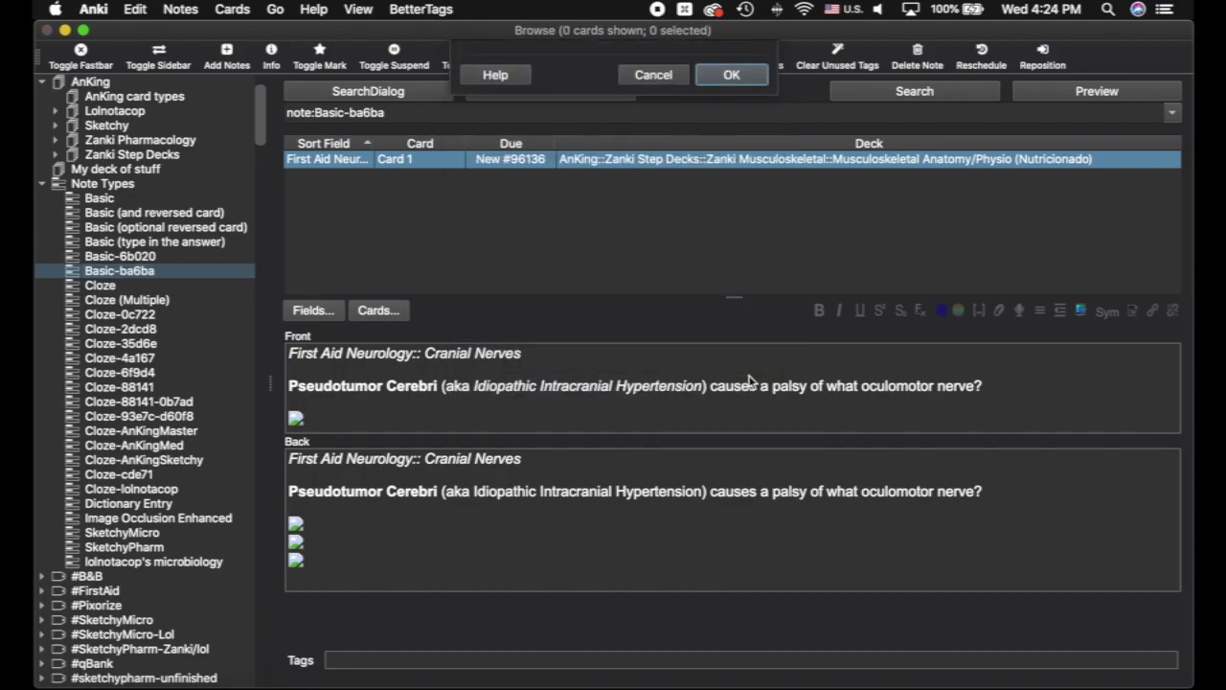
Check the Dictionary Entry note type and inspect the Image Occlusion Enhanced cards' fields
{"action": "left_click", "coordinate": [173, 504]}
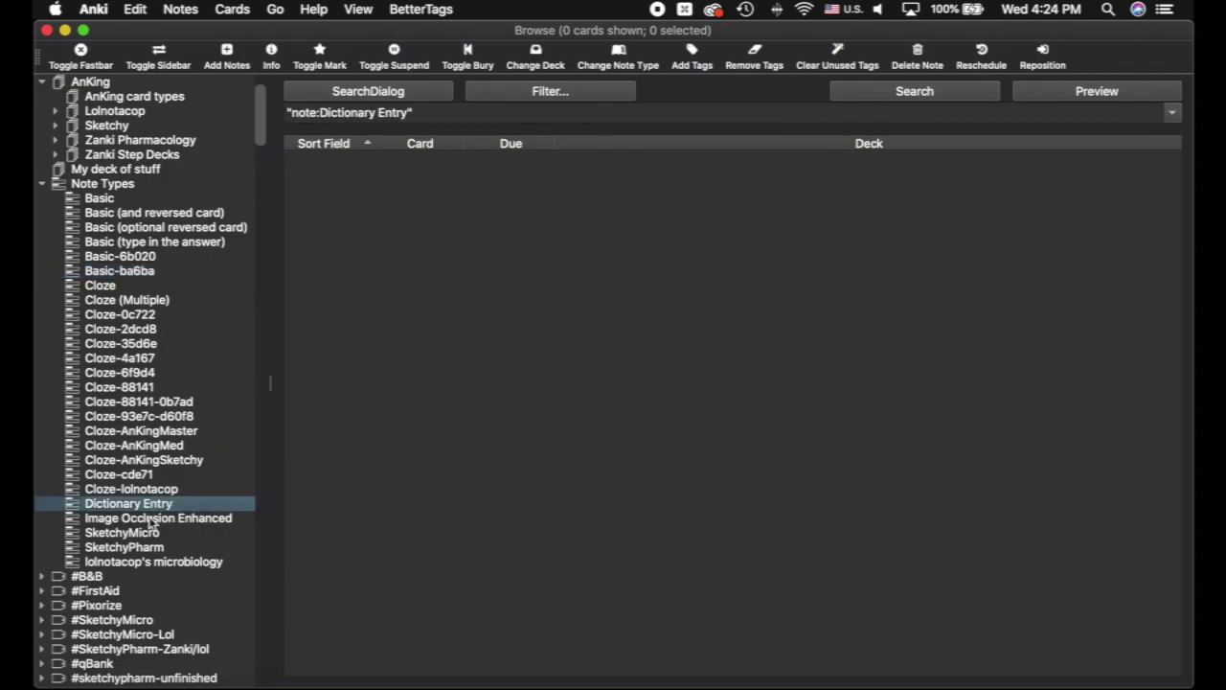
{"action": "left_click", "coordinate": [151, 518]}
{"action": "left_click_drag", "start_coordinate": [379, 232], "coordinate": [400, 215]}
{"action": "left_click", "coordinate": [399, 163]}
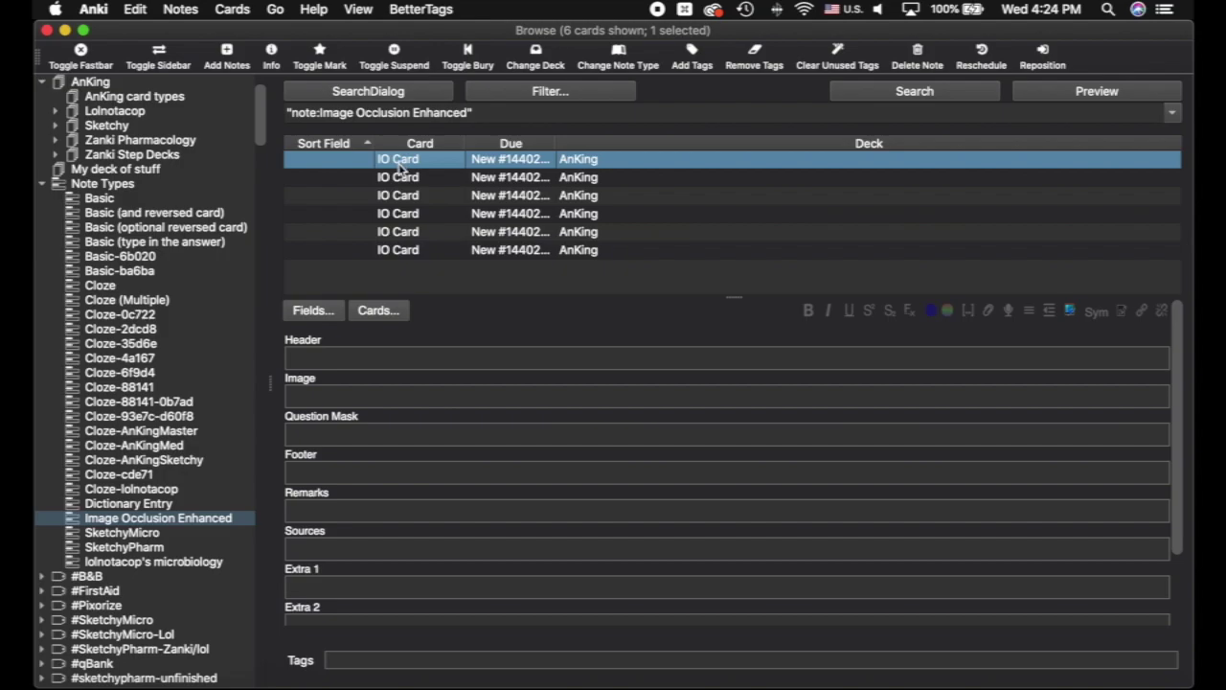
{"action": "left_click", "coordinate": [399, 195]}
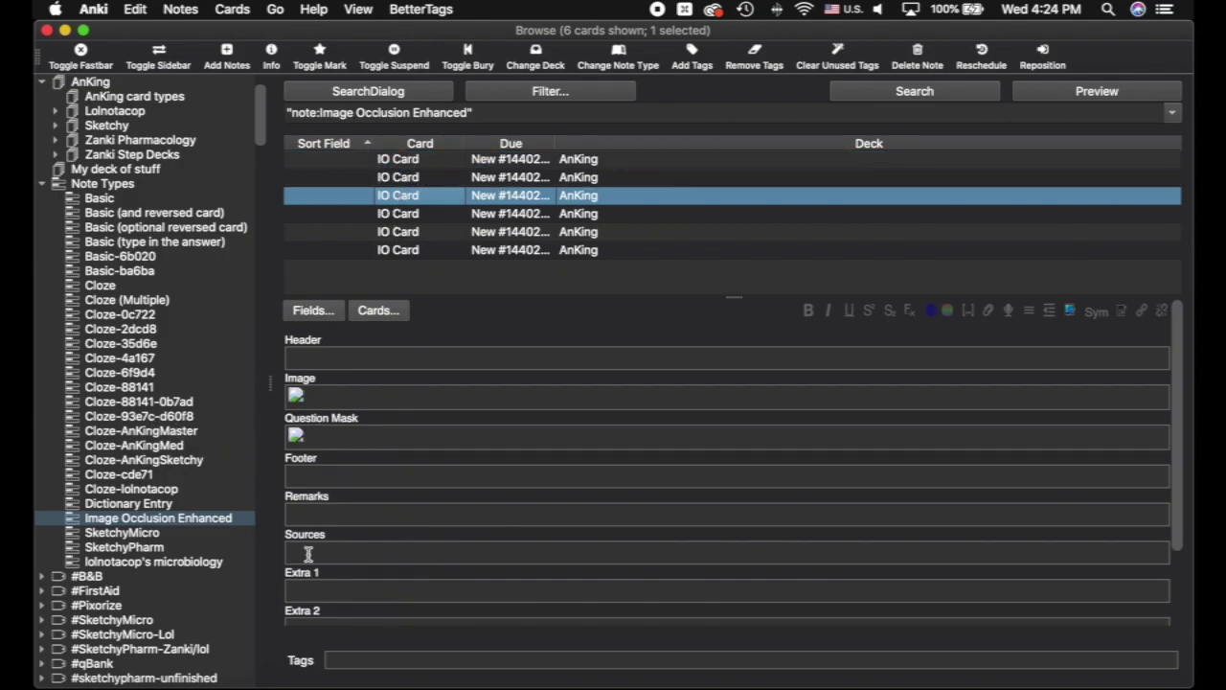
{"action": "scroll", "coordinate": [351, 522], "scroll_direction": "down", "scroll_amount": 3}
{"action": "scroll", "coordinate": [350, 522], "scroll_direction": "up", "scroll_amount": 3}
Inspect the SketchyMicro Card 37 and Card 36 notes, then list the Cloze-AnKingMaster cards
{"action": "left_click", "coordinate": [129, 532]}
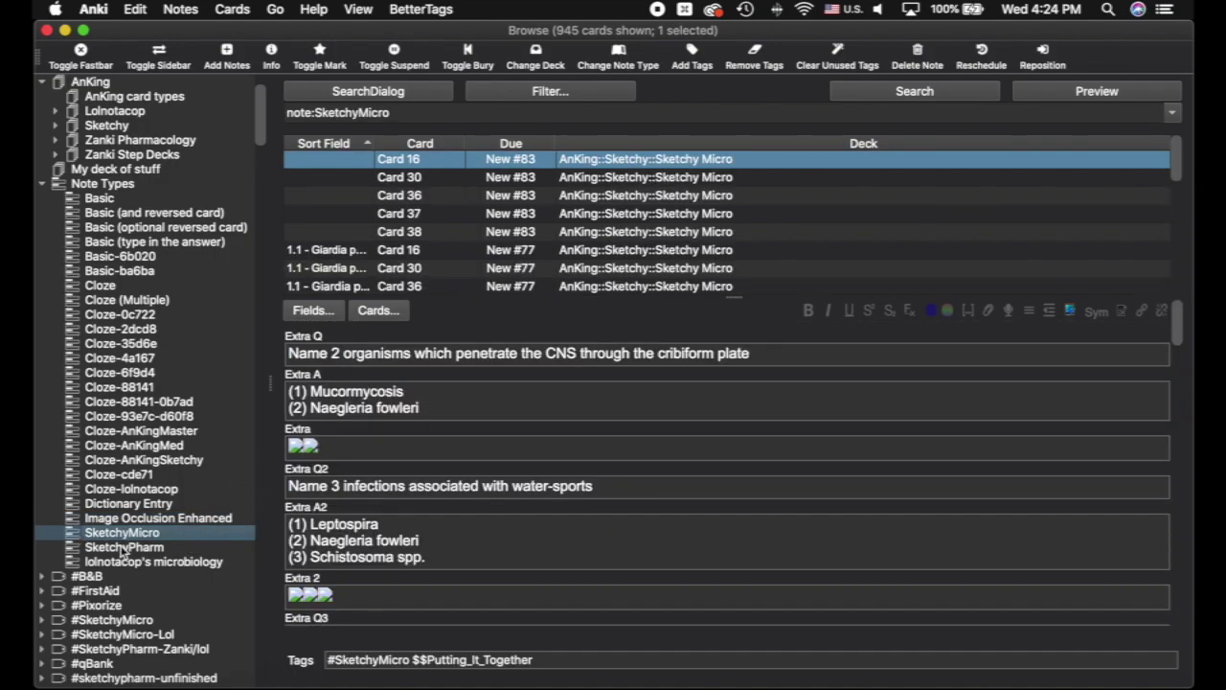
{"action": "left_click", "coordinate": [125, 547]}
{"action": "left_click", "coordinate": [483, 219]}
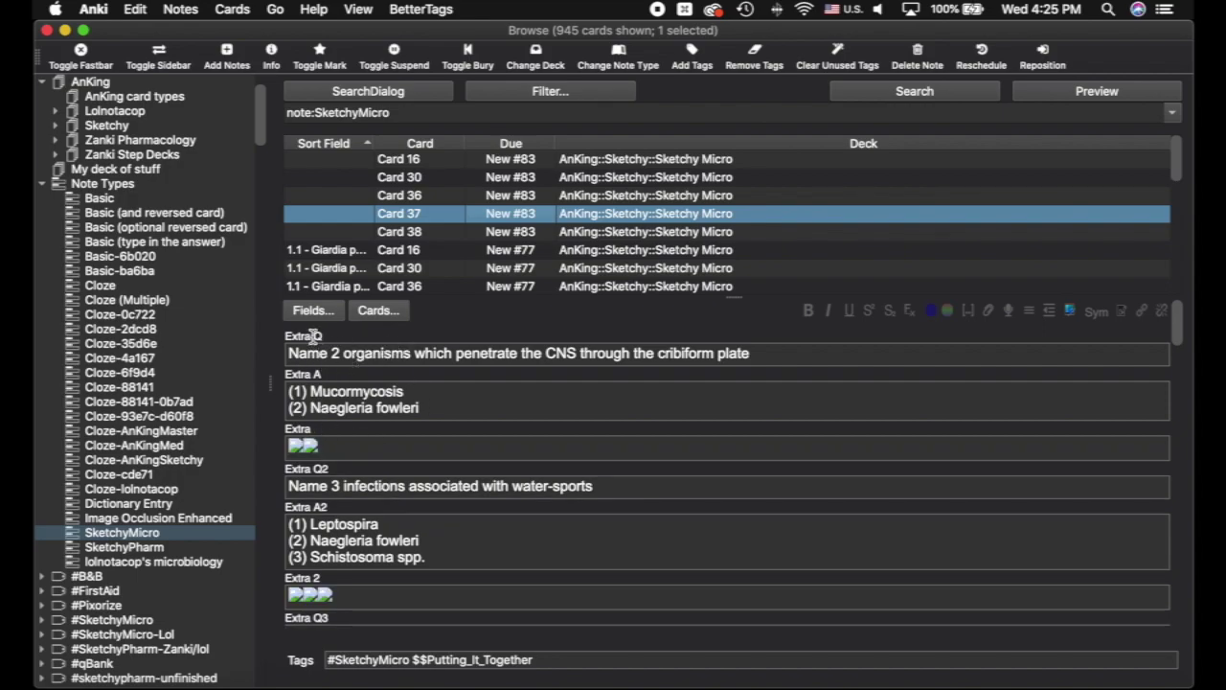
{"action": "scroll", "coordinate": [350, 464], "scroll_direction": "down", "scroll_amount": 3}
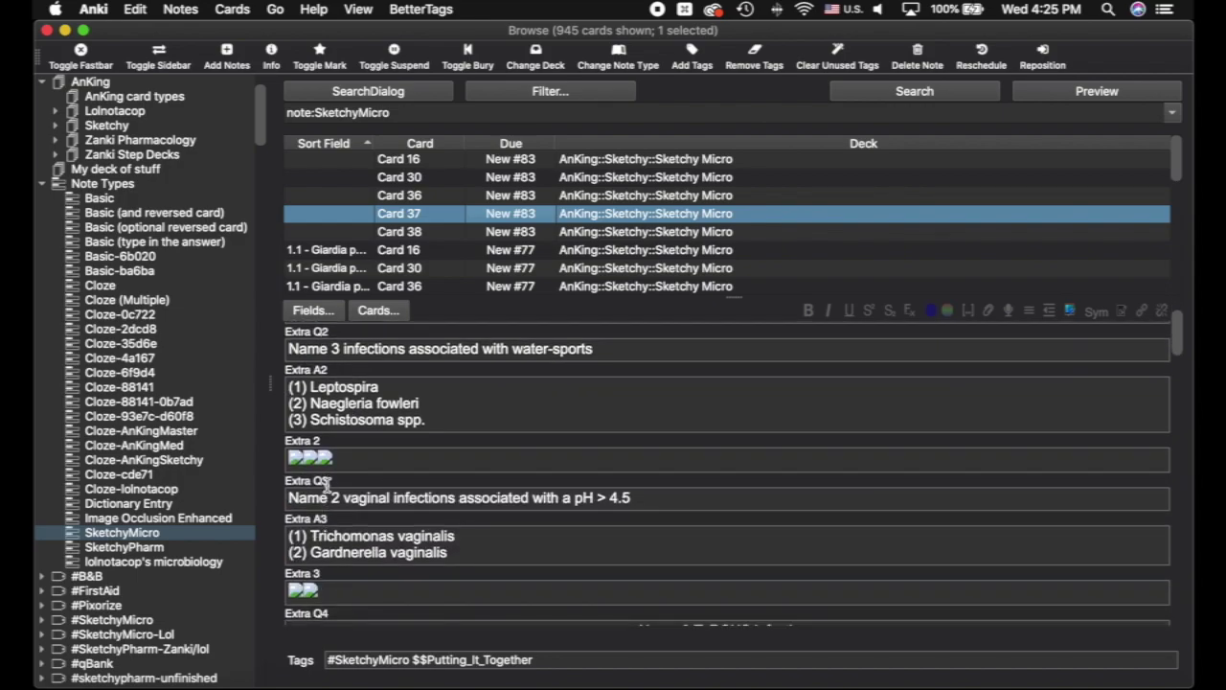
{"action": "scroll", "coordinate": [340, 470], "scroll_direction": "down", "scroll_amount": 10}
{"action": "scroll", "coordinate": [327, 470], "scroll_direction": "down", "scroll_amount": 10}
{"action": "scroll", "coordinate": [326, 472], "scroll_direction": "down", "scroll_amount": 10}
{"action": "scroll", "coordinate": [327, 470], "scroll_direction": "down", "scroll_amount": 15}
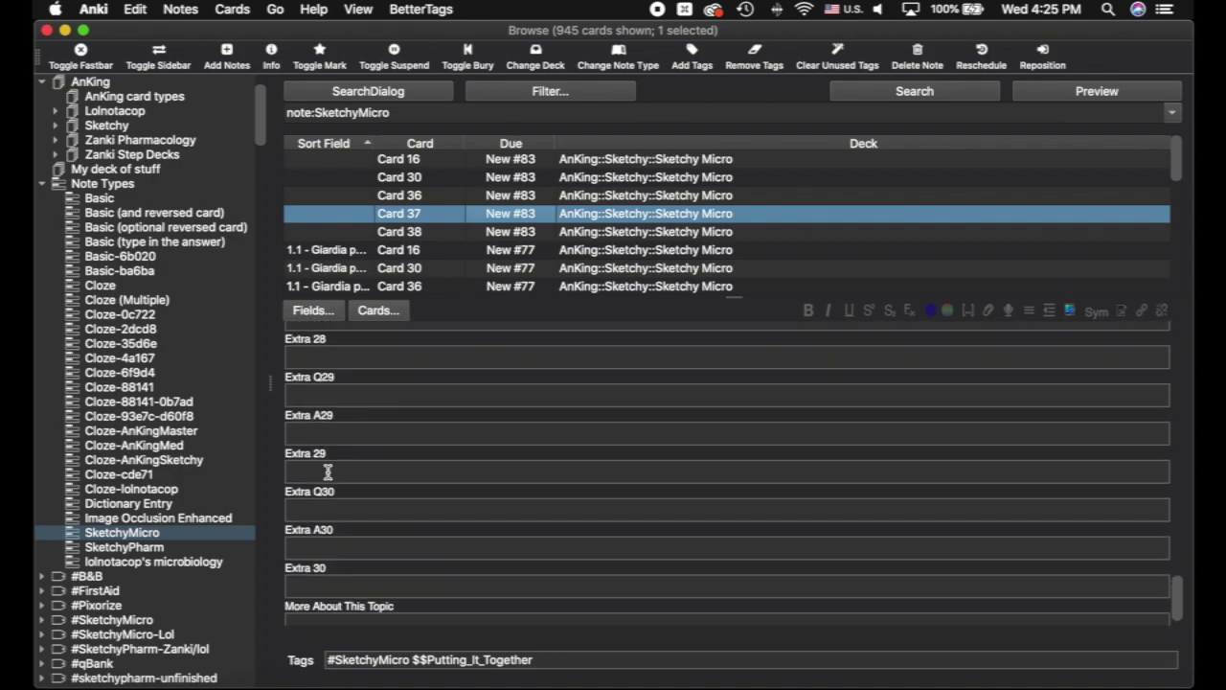
{"action": "scroll", "coordinate": [326, 459], "scroll_direction": "down", "scroll_amount": 3}
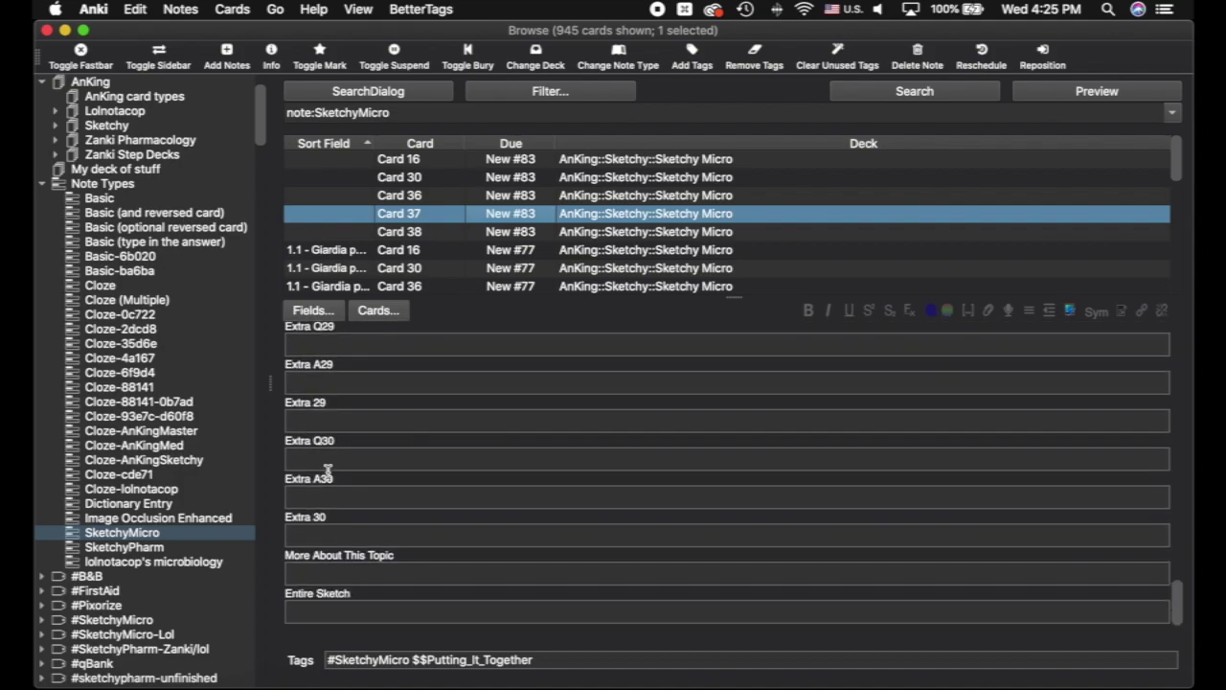
{"action": "left_click", "coordinate": [422, 195]}
{"action": "scroll", "coordinate": [424, 283], "scroll_direction": "down", "scroll_amount": 2}
{"action": "scroll", "coordinate": [424, 283], "scroll_direction": "down", "scroll_amount": 10}
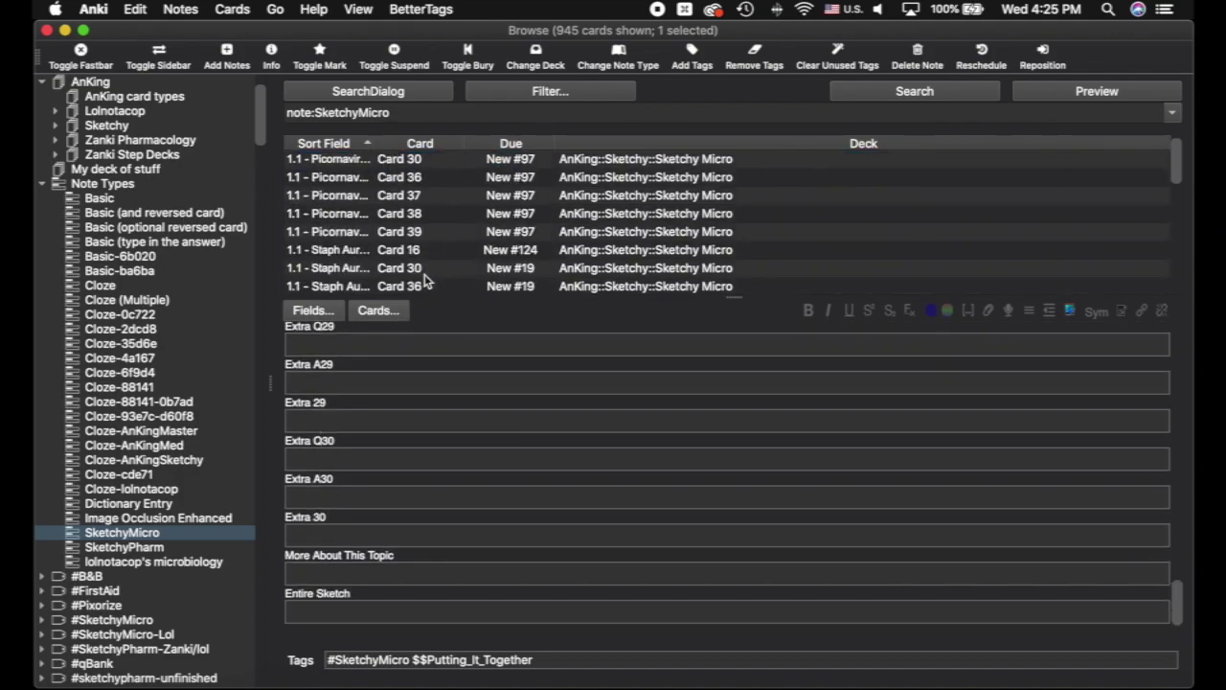
{"action": "scroll", "coordinate": [426, 280], "scroll_direction": "down", "scroll_amount": 10}
{"action": "scroll", "coordinate": [424, 279], "scroll_direction": "up", "scroll_amount": 20}
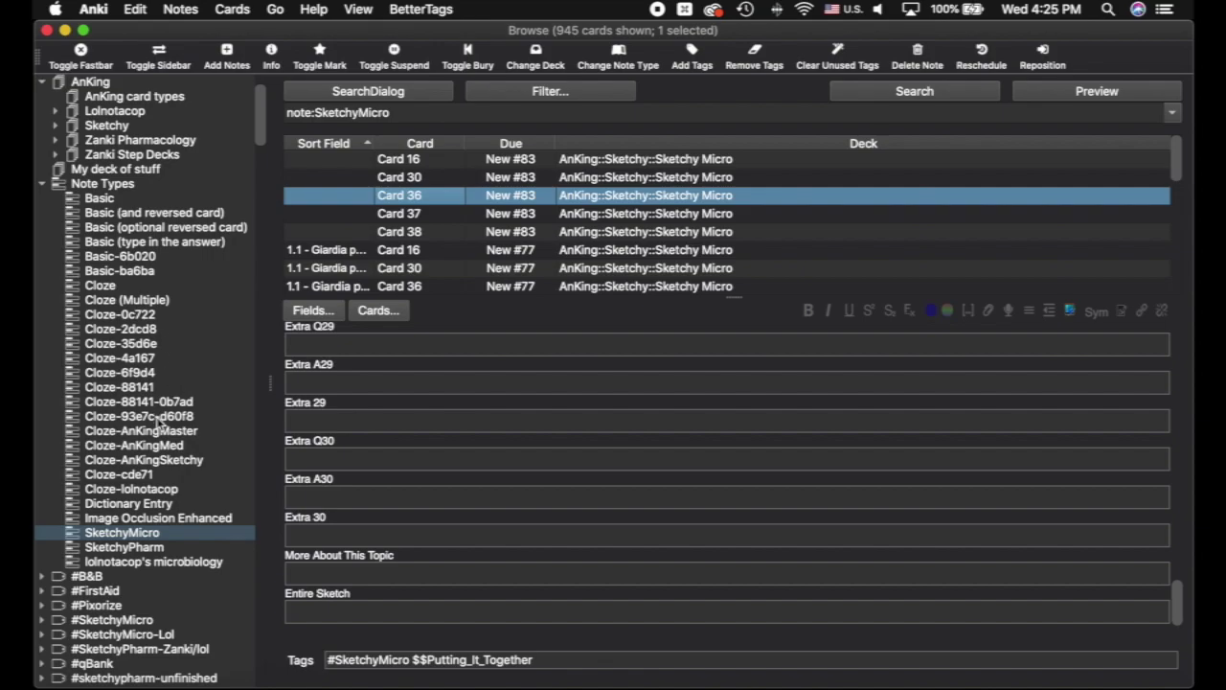
{"action": "left_click", "coordinate": [158, 428]}
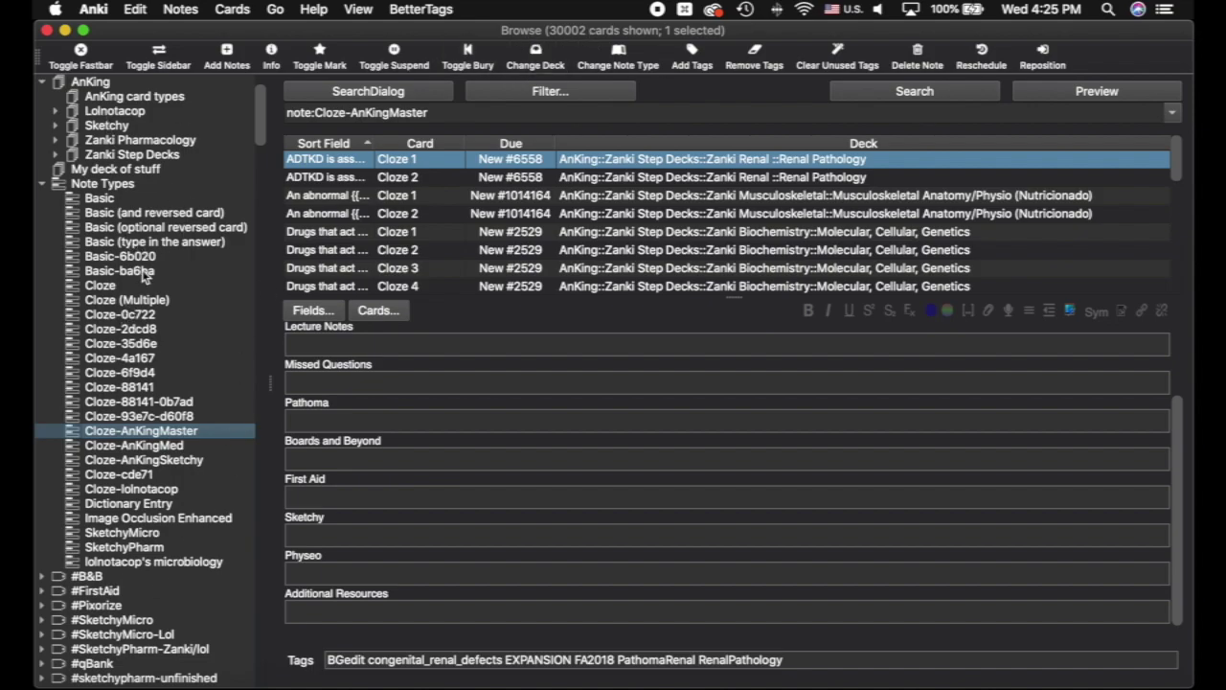
{"action": "left_click", "coordinate": [113, 198]}
{"action": "left_click", "coordinate": [122, 227]}
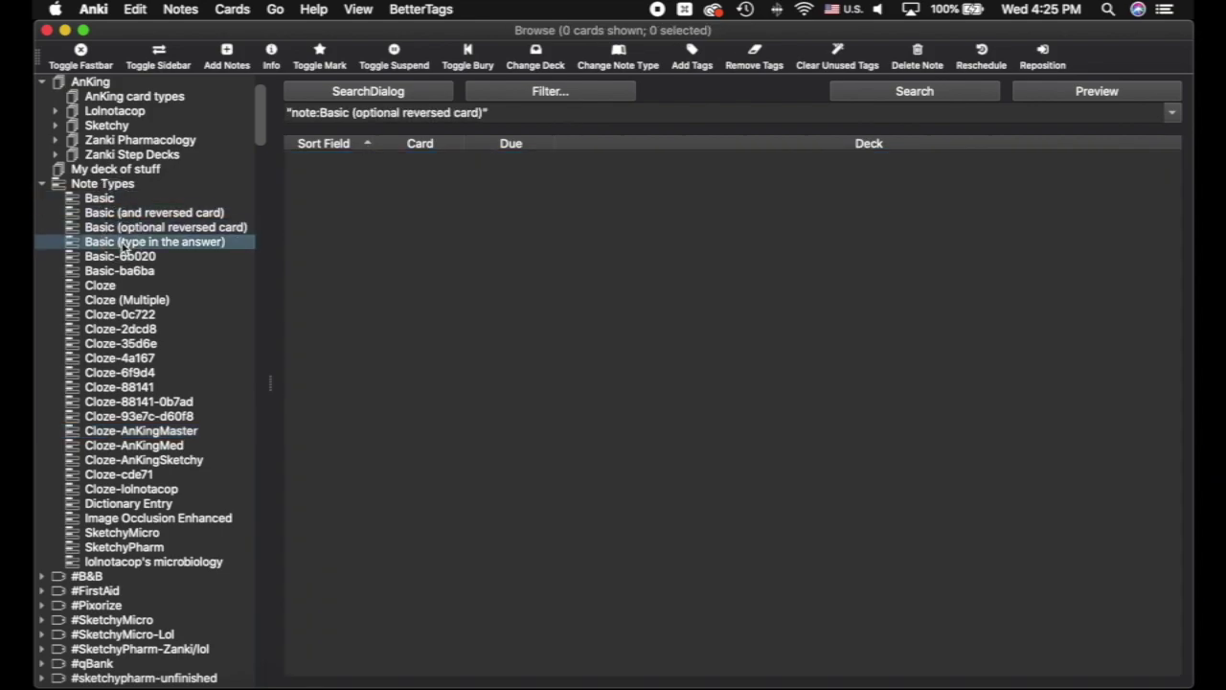
{"action": "left_click", "coordinate": [129, 257]}
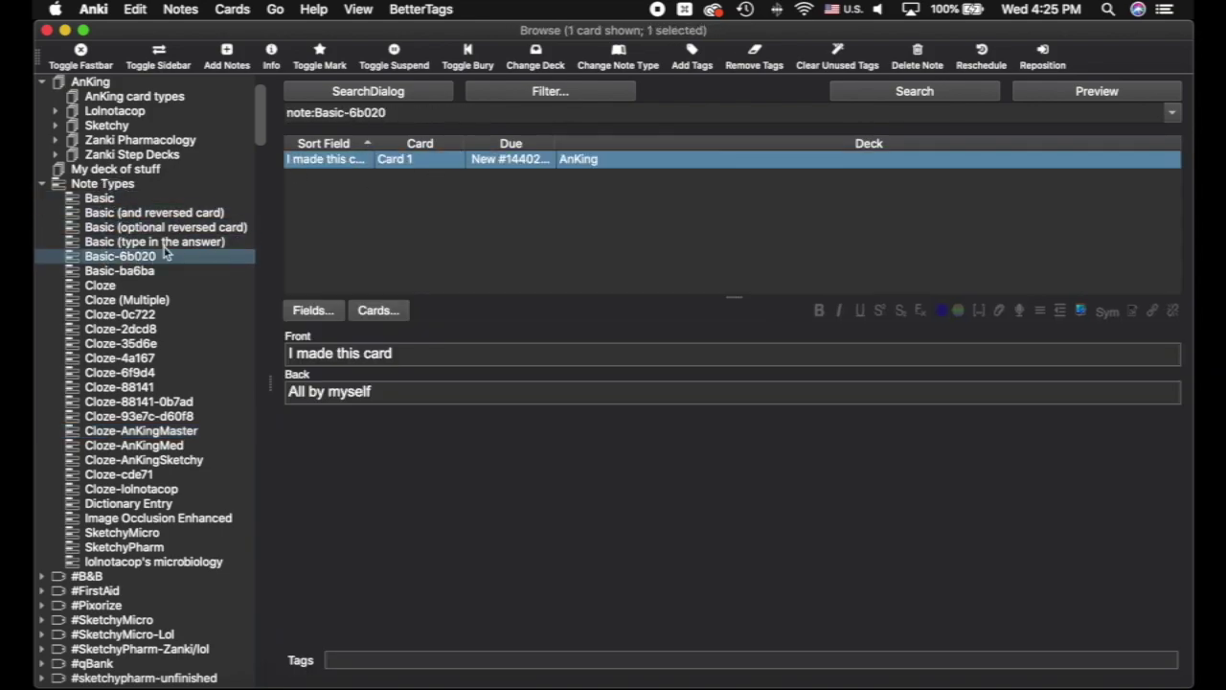
{"action": "left_click", "coordinate": [143, 272]}
{"action": "left_click", "coordinate": [141, 288]}
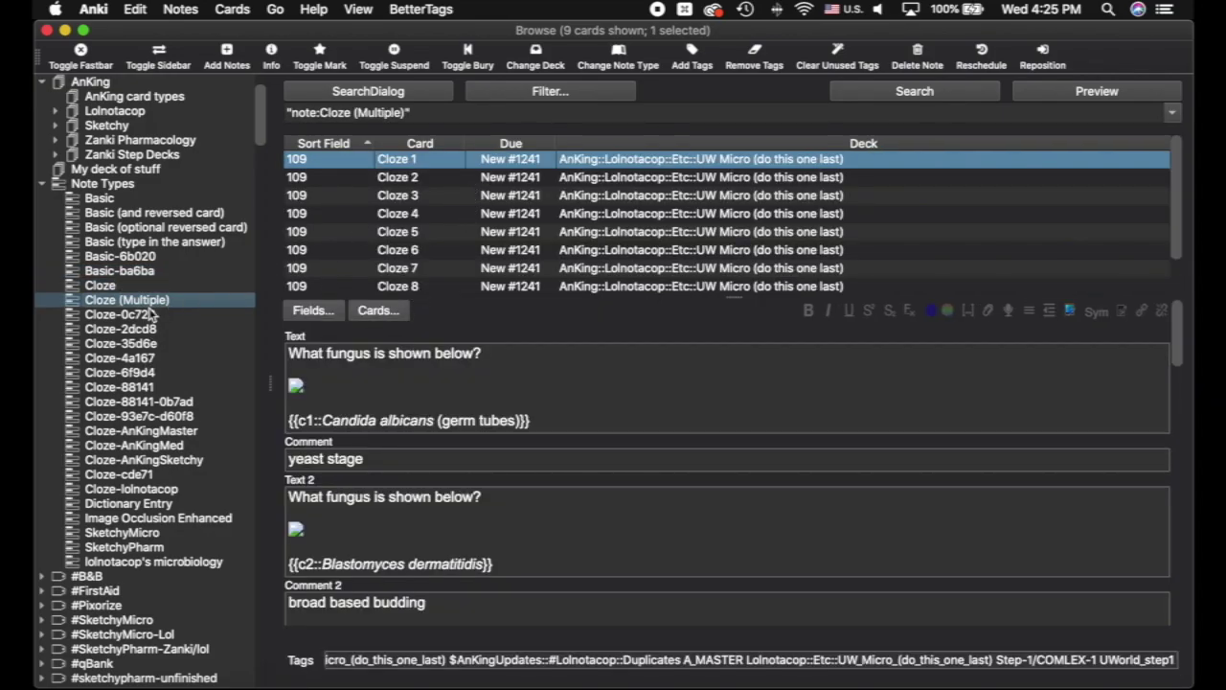
{"action": "left_click", "coordinate": [150, 316]}
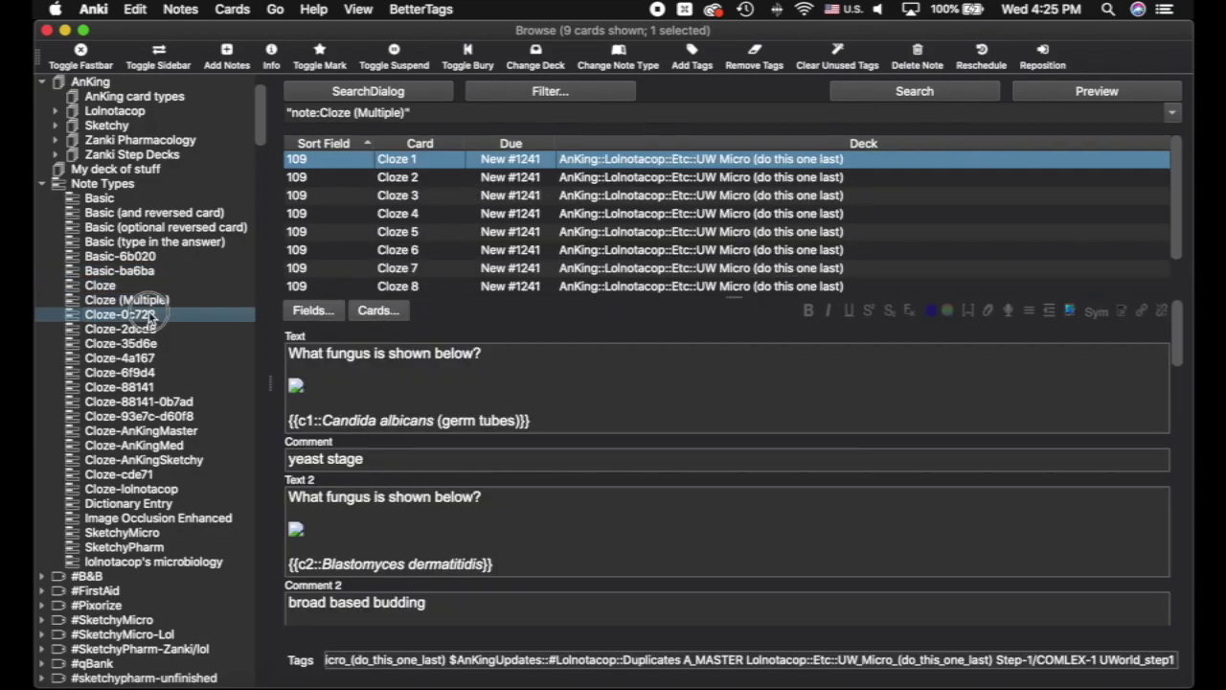
{"action": "left_click", "coordinate": [153, 343]}
{"action": "left_click", "coordinate": [154, 371]}
{"action": "left_click", "coordinate": [153, 387]}
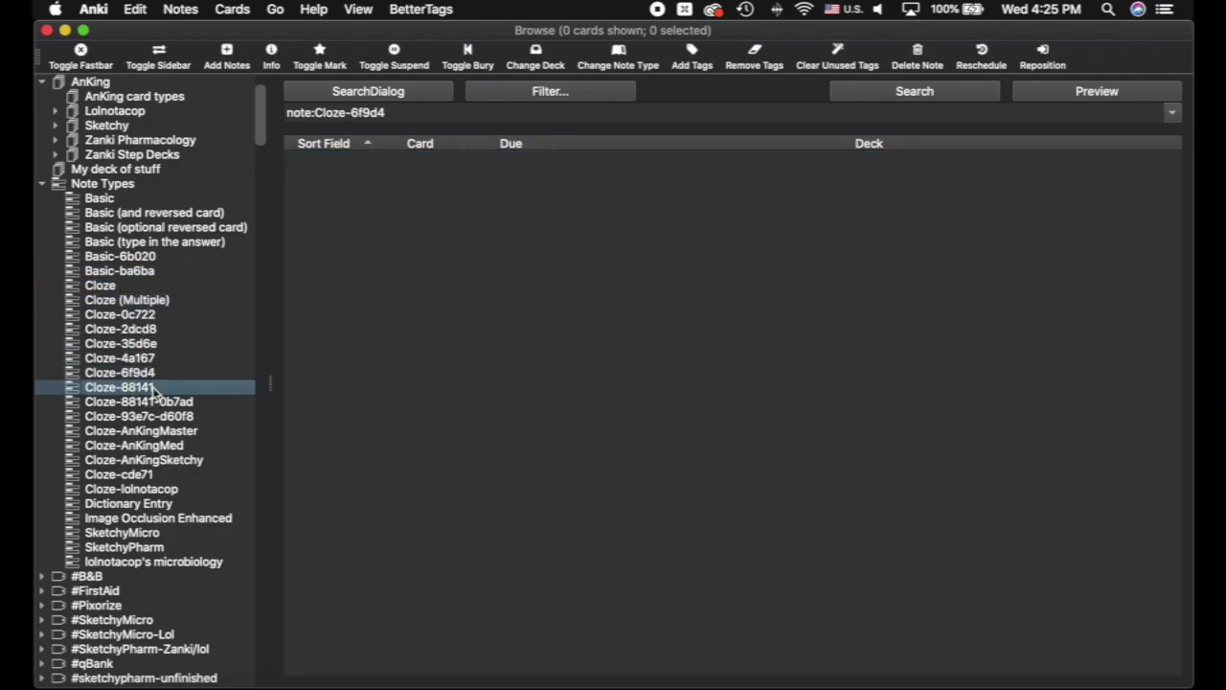
{"action": "left_click", "coordinate": [153, 415]}
{"action": "left_click", "coordinate": [155, 445]}
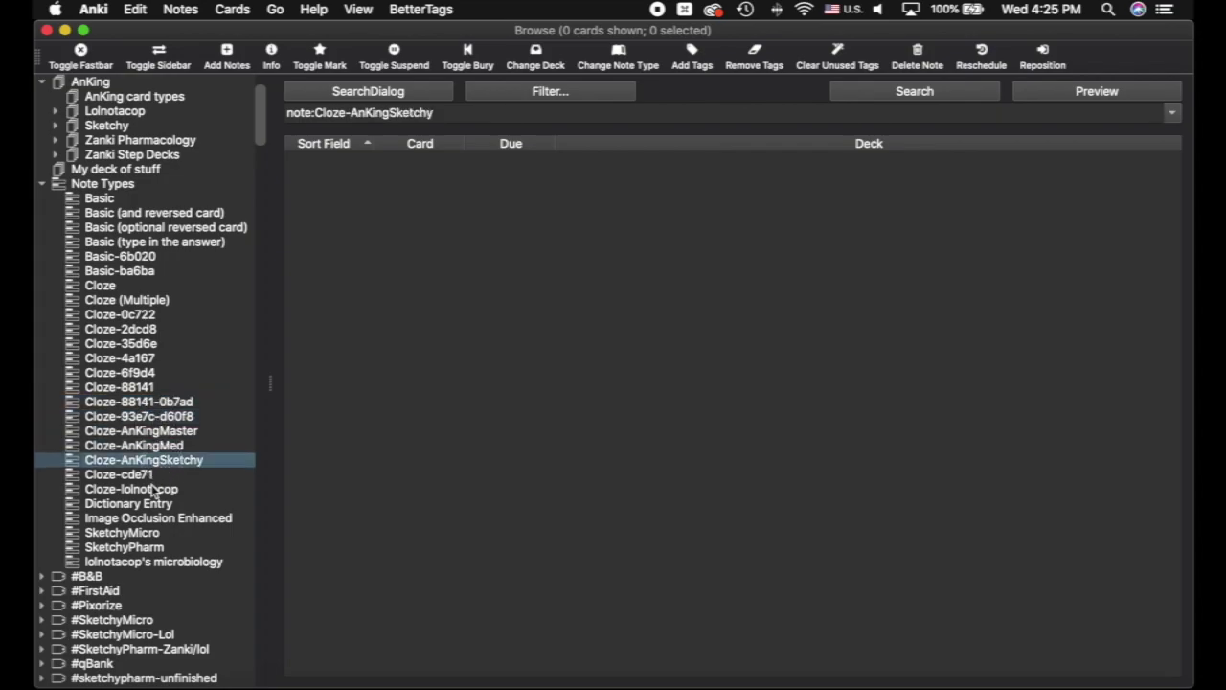
{"action": "left_click", "coordinate": [153, 474]}
{"action": "left_click", "coordinate": [148, 561]}
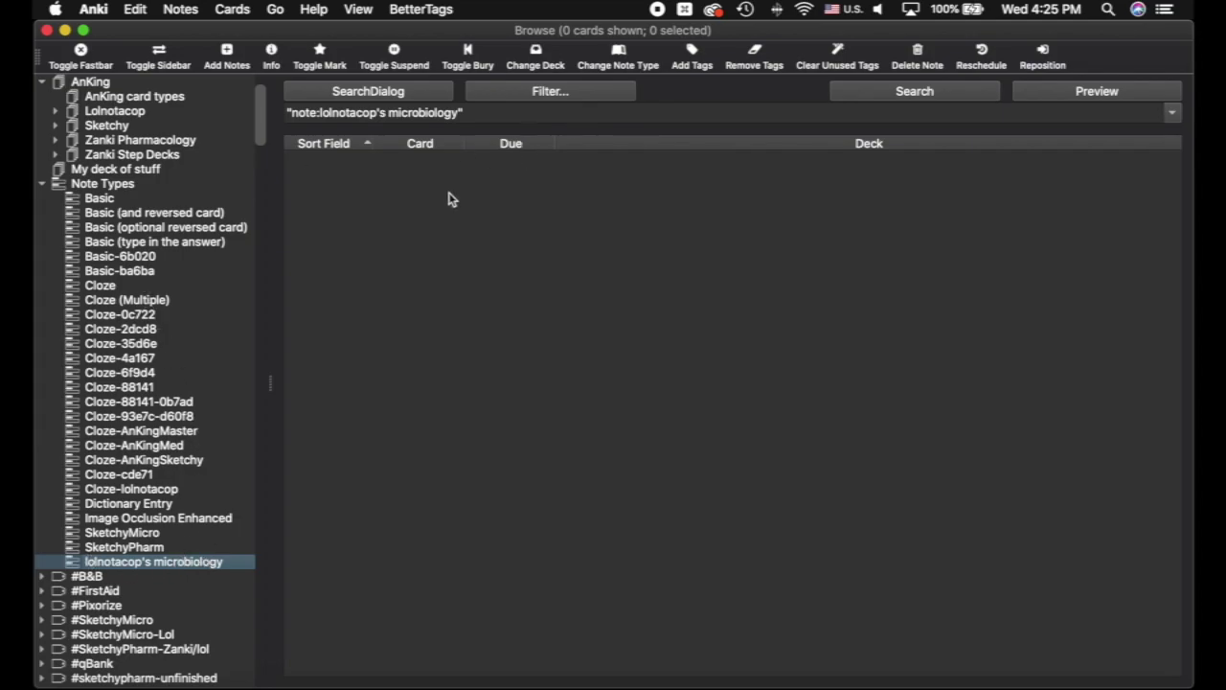
{"action": "left_click", "coordinate": [165, 431]}
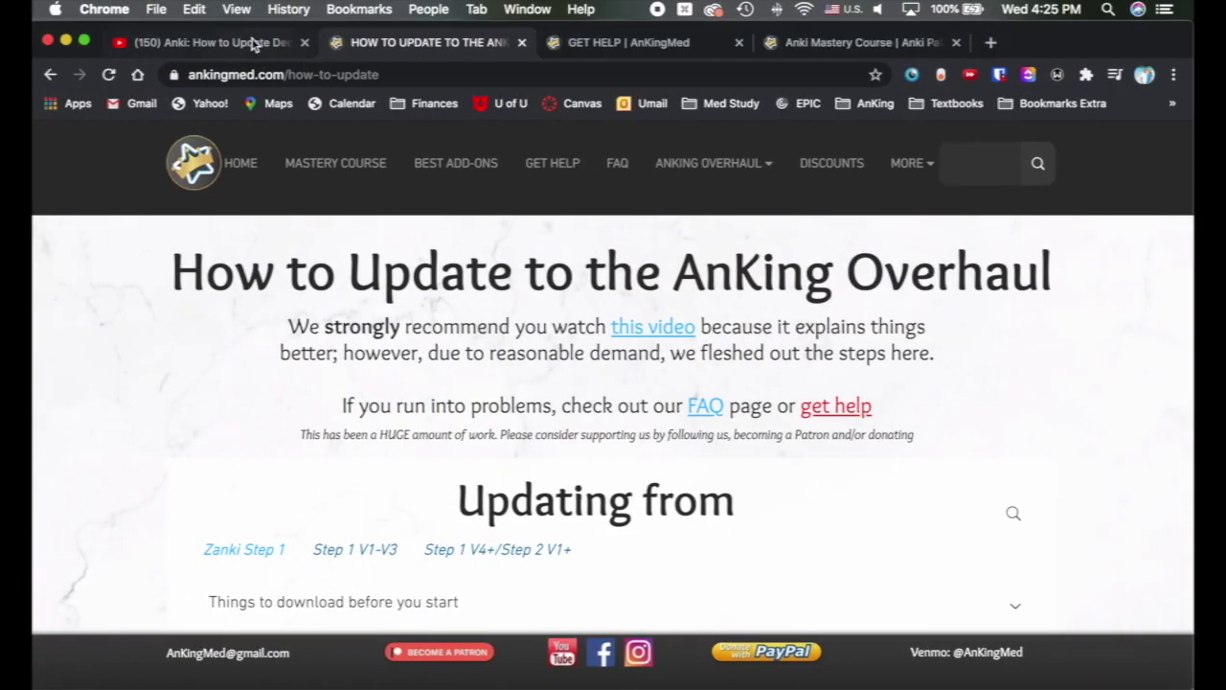
Switch back to the YouTube video on updating decks with Special Fields
{"action": "left_click", "coordinate": [254, 43]}
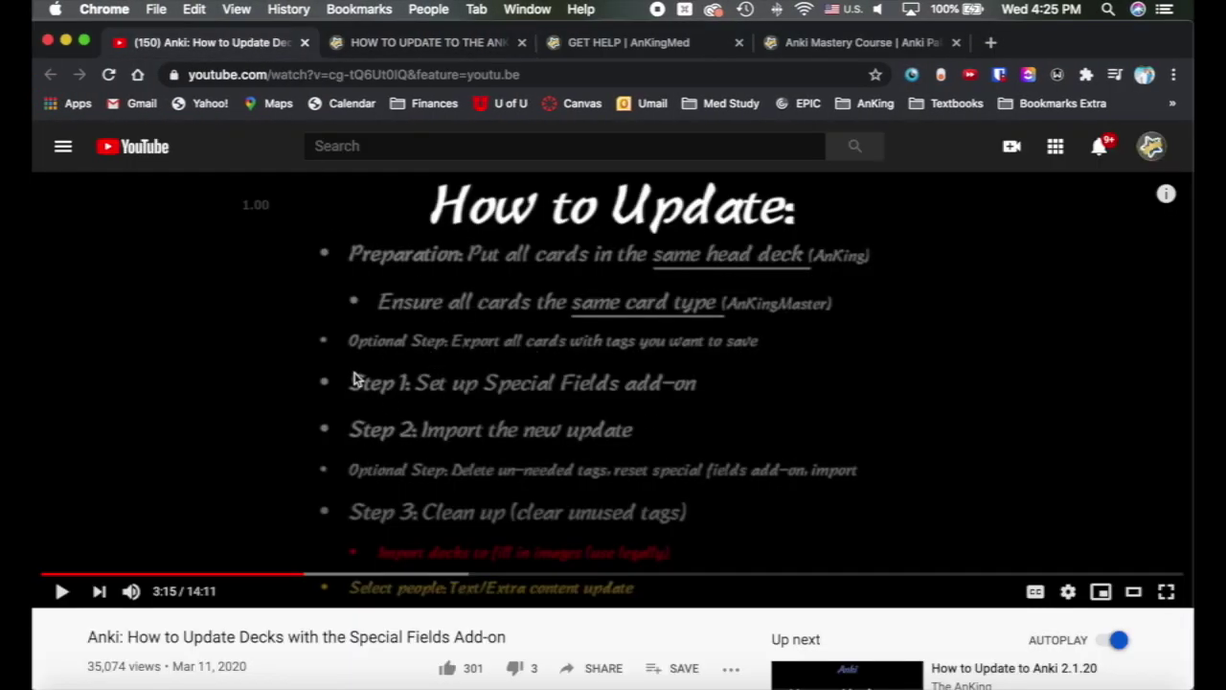